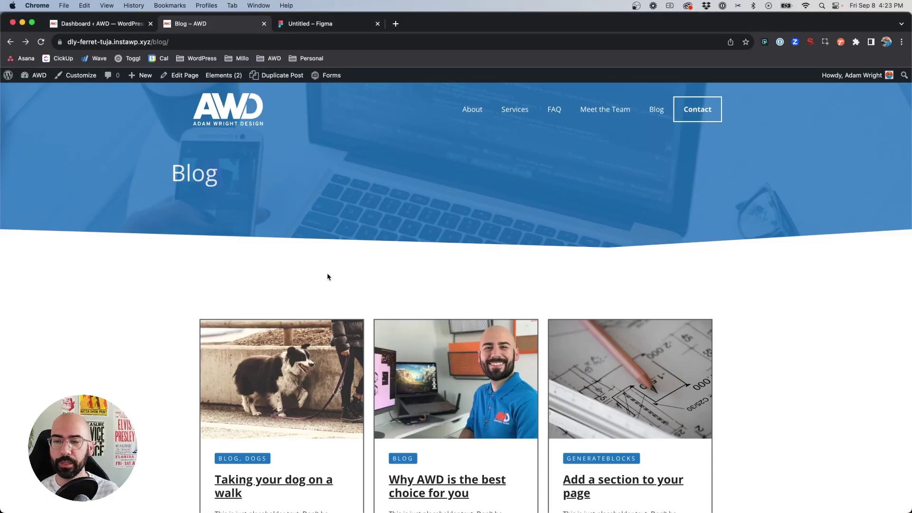
Look over the post cards on the Blog page and open the post "Taking your dog on a walk".
scroll(270, 237, "down", 3)
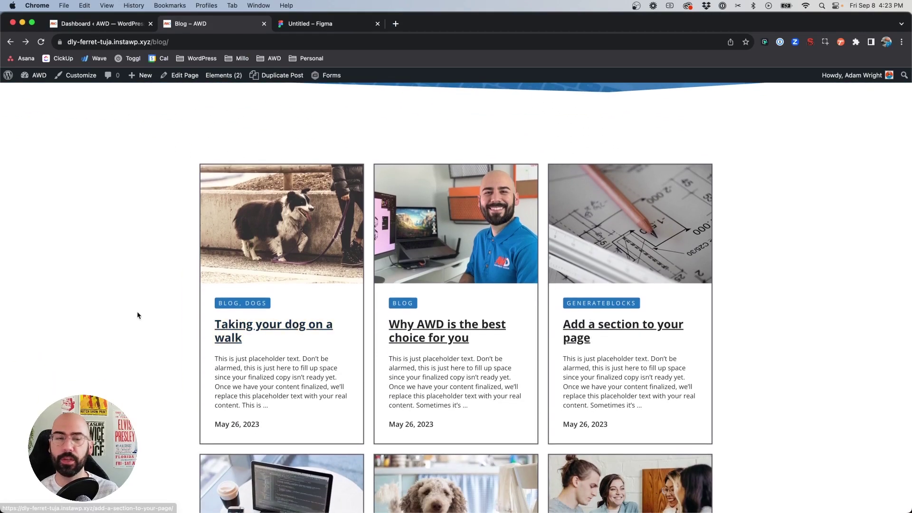
scroll(378, 291, "down", 3)
scroll(416, 291, "up", 5)
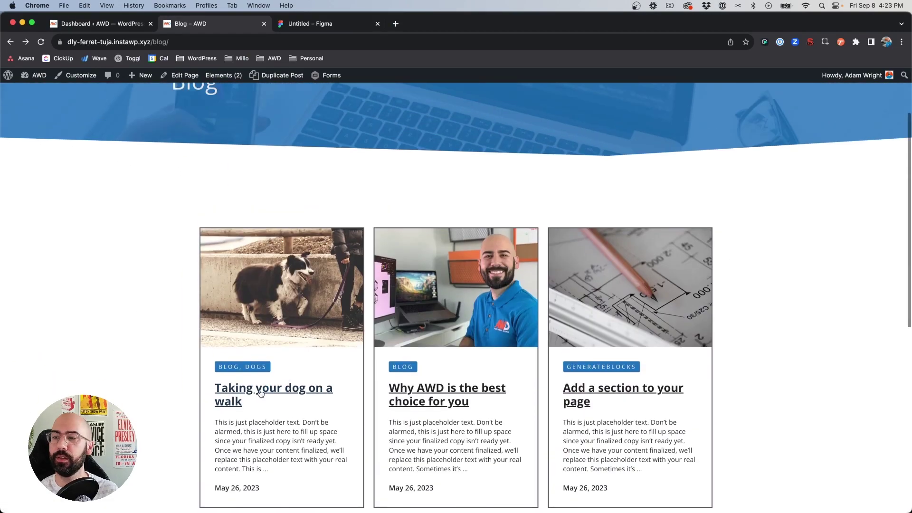
left_click(229, 392)
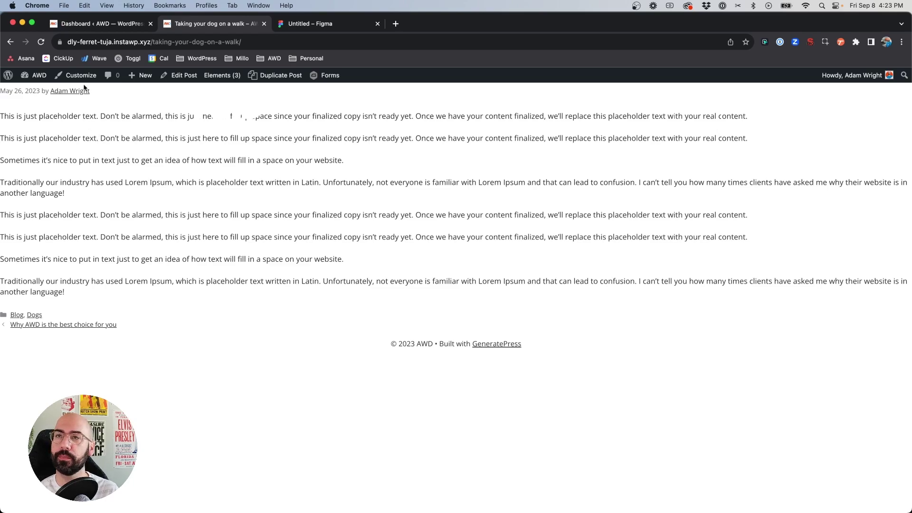
Switch to the WordPress dashboard and create a new GeneratePress element of type Block.
left_click(101, 24)
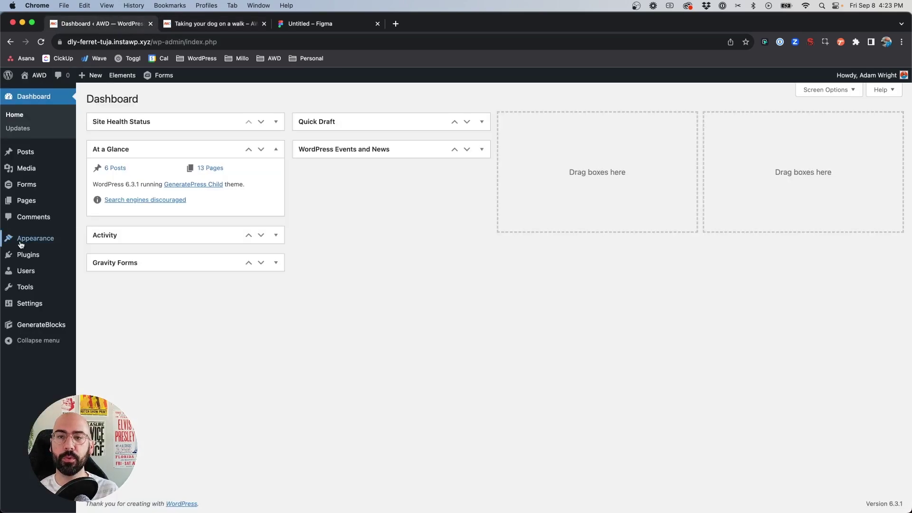
mouse_move(76, 240)
left_click(106, 319)
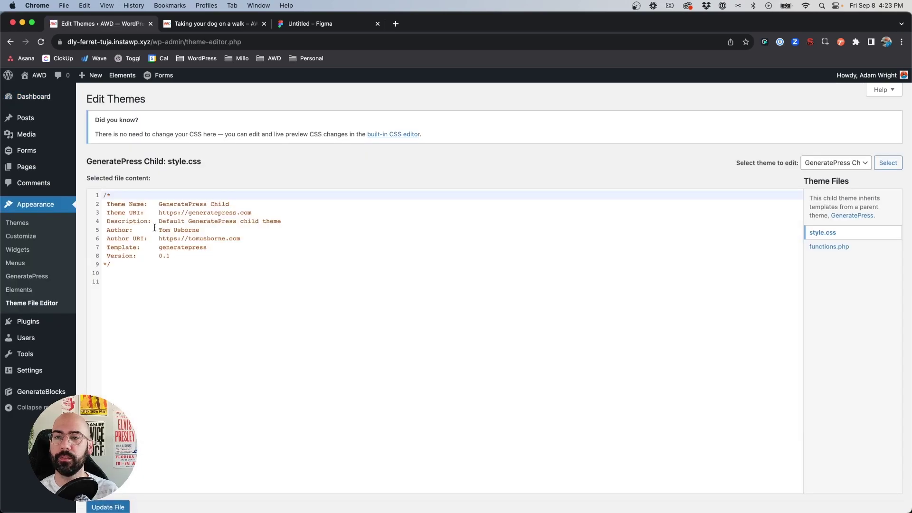
left_click(22, 290)
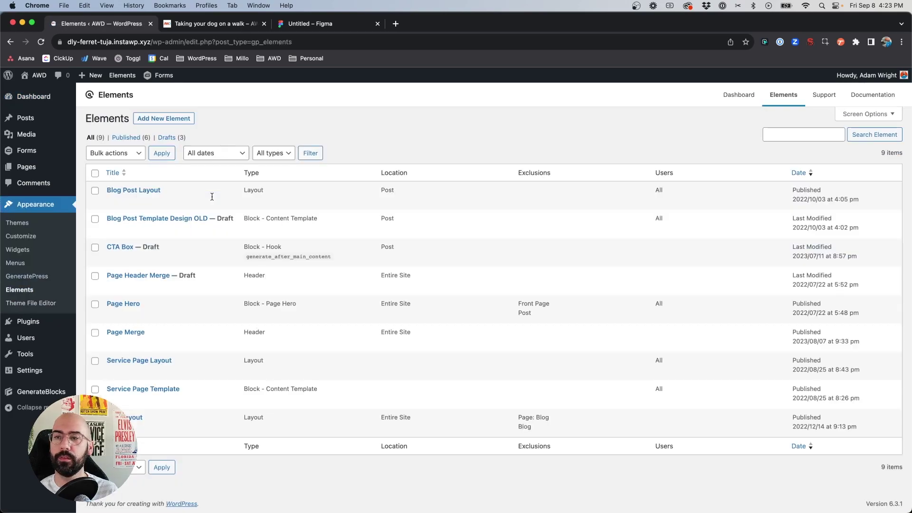
left_click(164, 118)
left_click(412, 298)
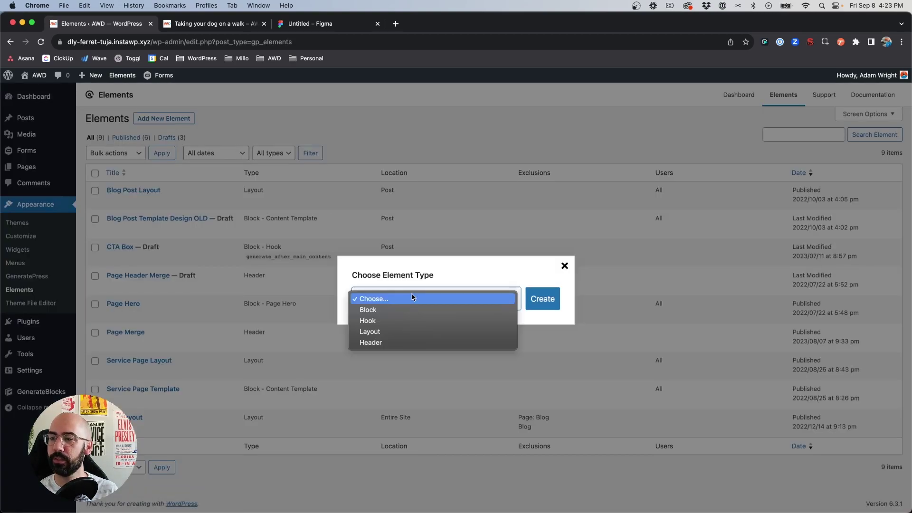
left_click(393, 309)
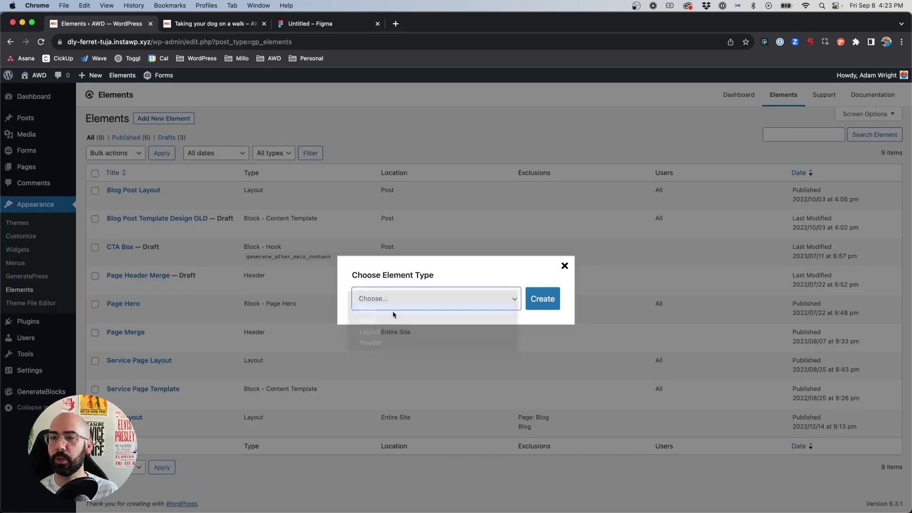
left_click(546, 296)
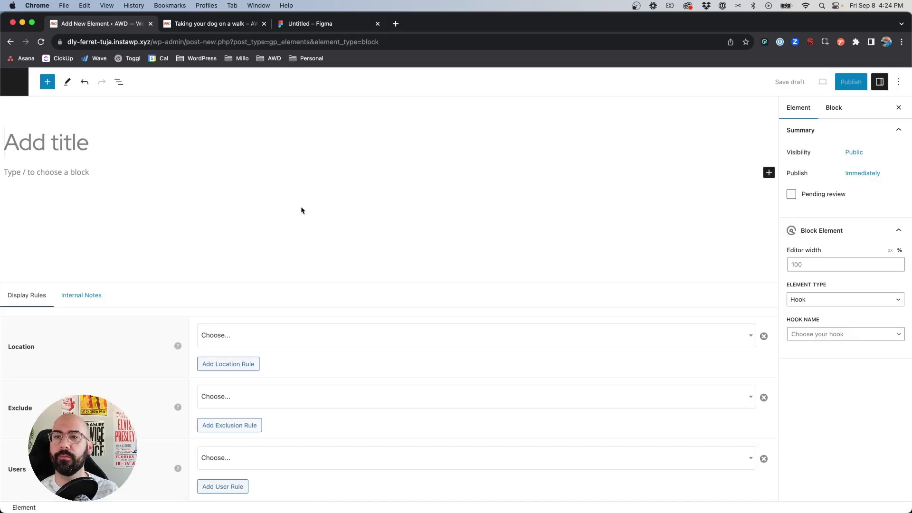
Title the element "Block: Blog Post Template" and place the cursor in the empty content block.
type("B")
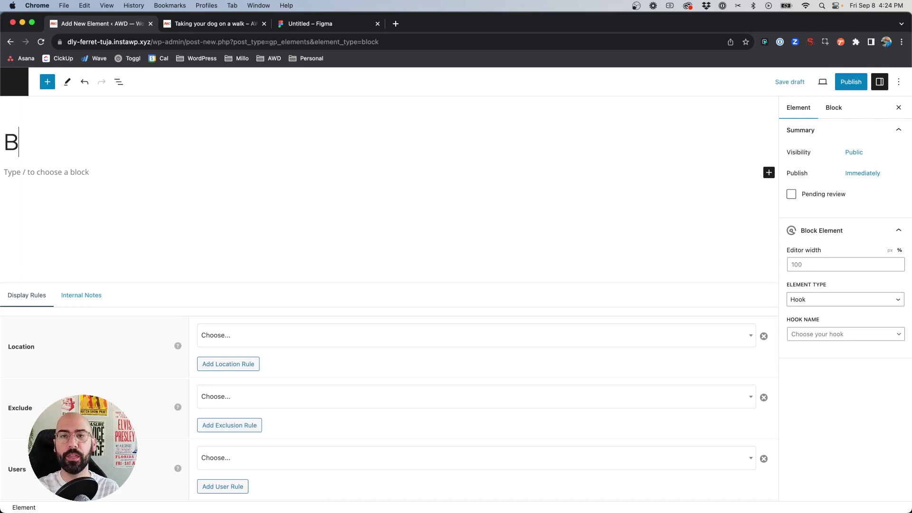
type("lock: Blog Post Template")
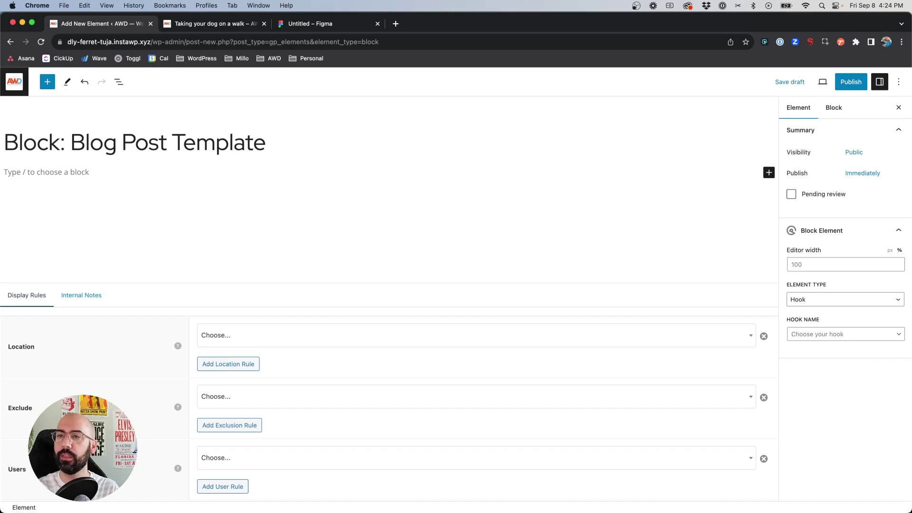
left_click(61, 170)
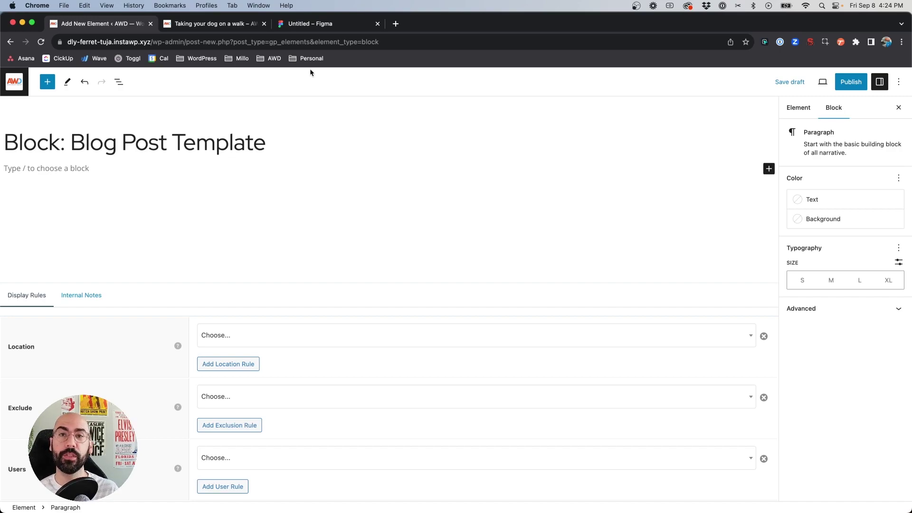
Switch to the Figma mockup and examine the image placeholder, date, headline, excerpt and author line of the blog post header.
left_click(319, 24)
scroll(521, 397, "up", 2)
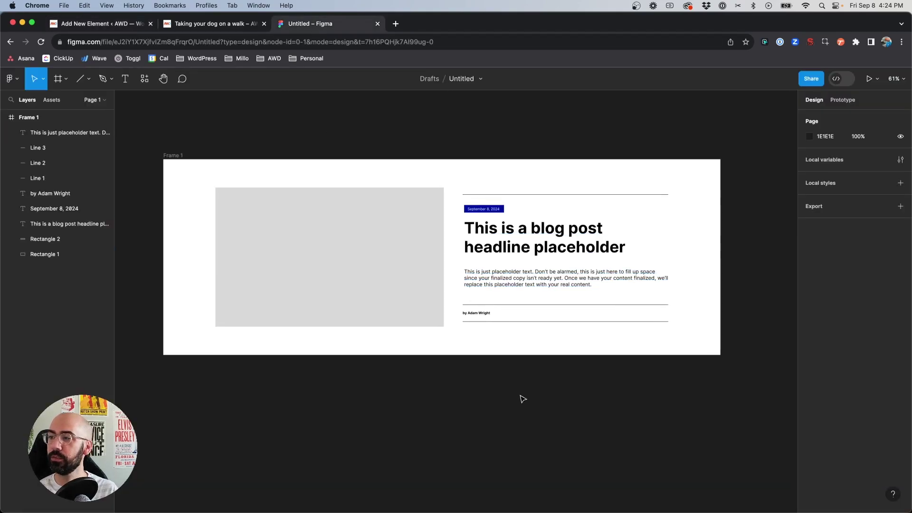
scroll(522, 397, "up", 2, "ctrl")
scroll(497, 387, "left", 2)
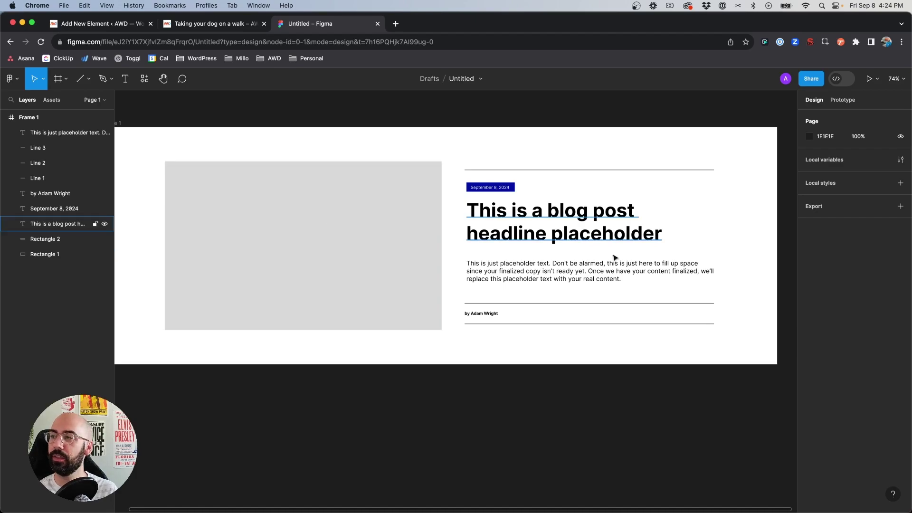
left_click(481, 189)
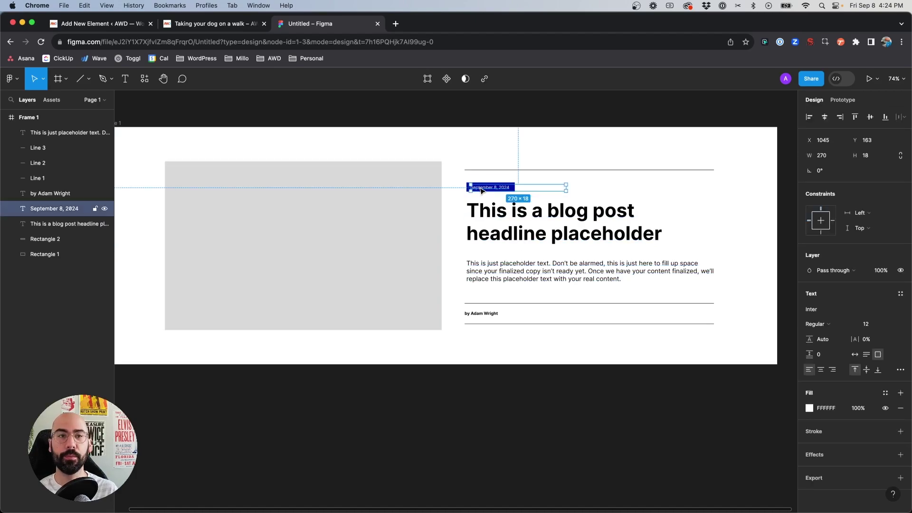
left_click(522, 220)
left_click(507, 280)
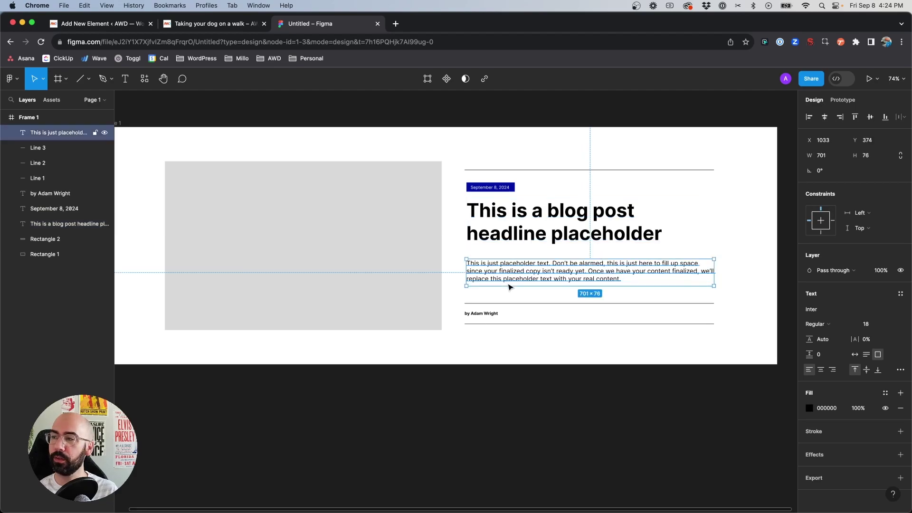
left_click(483, 315)
left_click(487, 344)
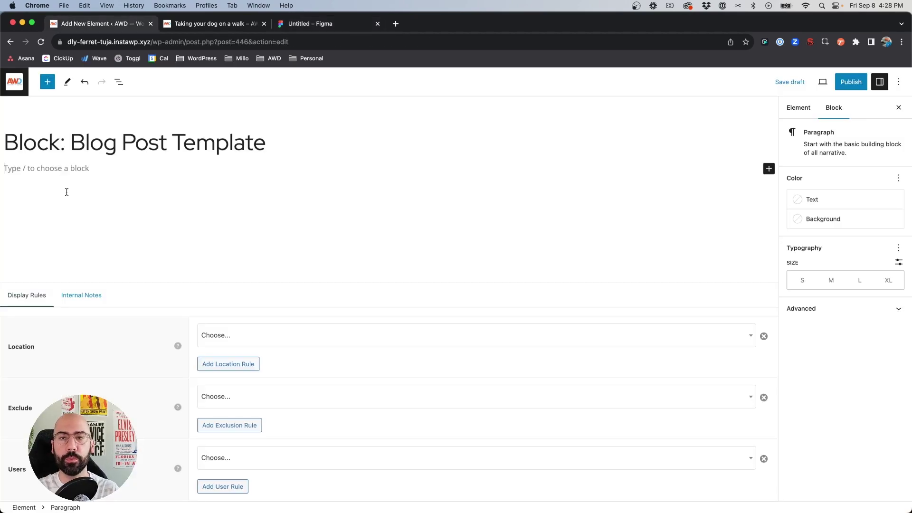
Back in the WordPress element, insert a Container block with an inner container and another Container nested inside that one.
type("/cont")
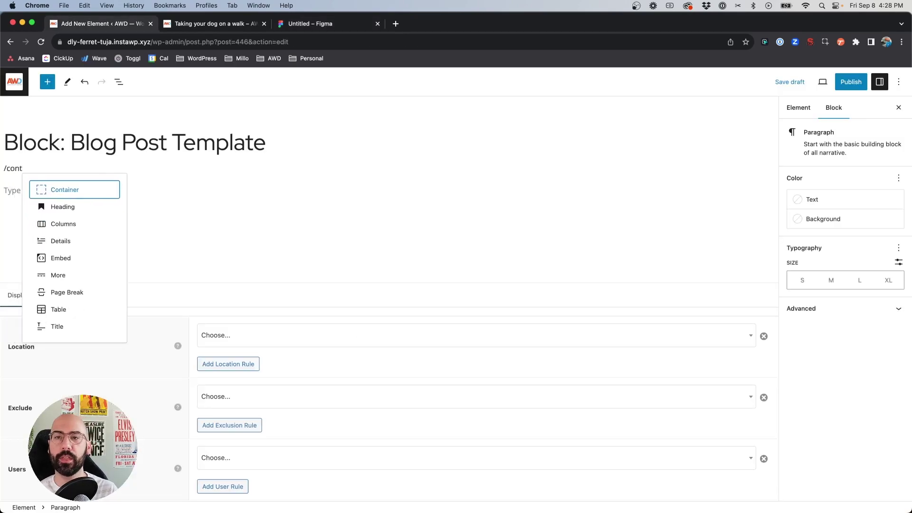
left_click(62, 195)
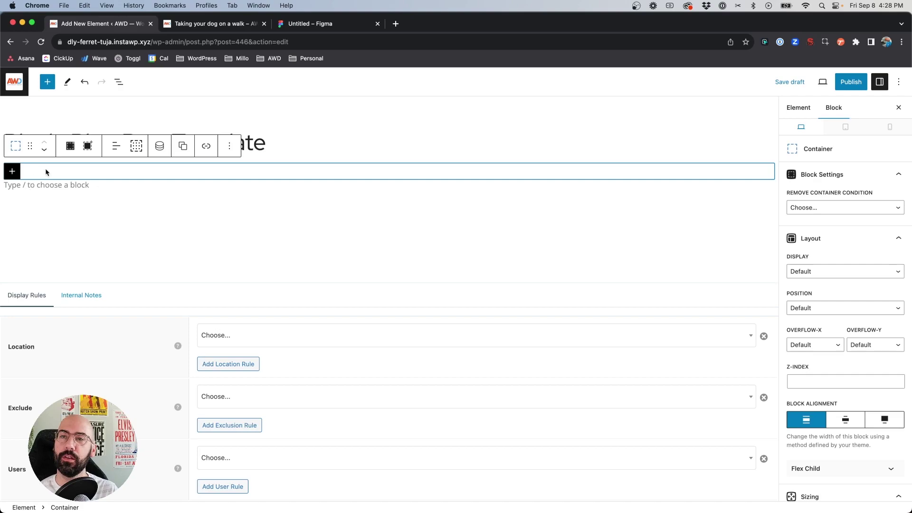
left_click(70, 148)
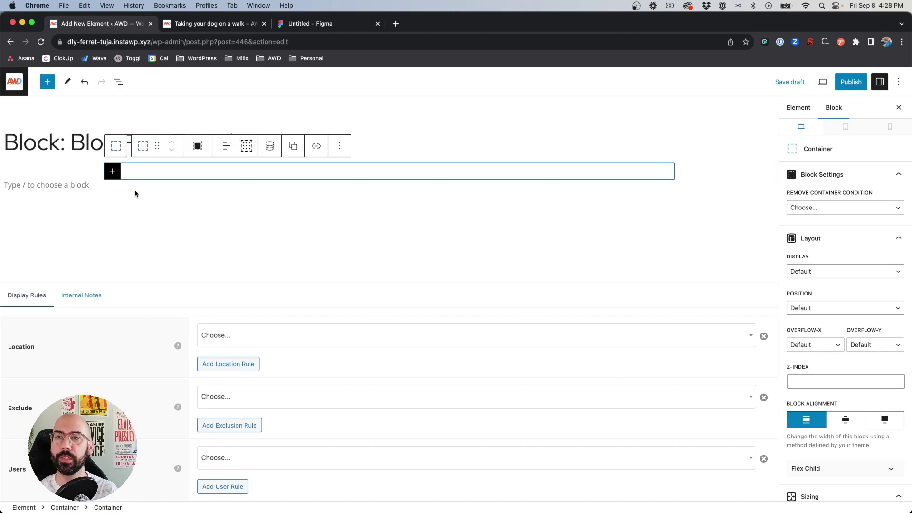
left_click(112, 171)
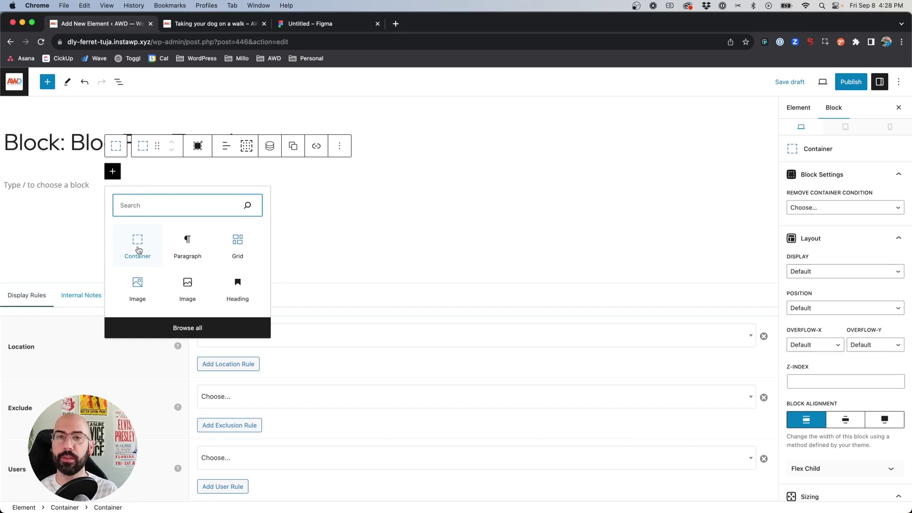
left_click(138, 247)
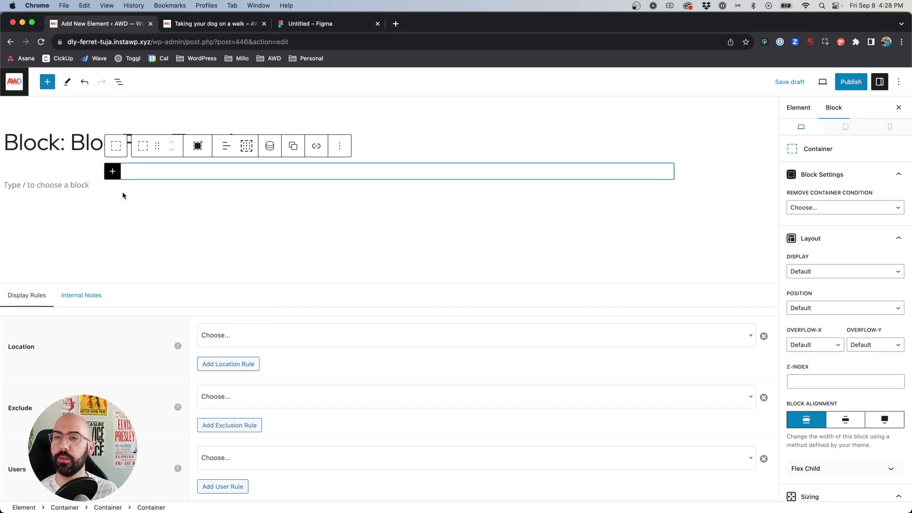
Using the block list, delete the leftover empty paragraph and duplicate the innermost container.
left_click(119, 81)
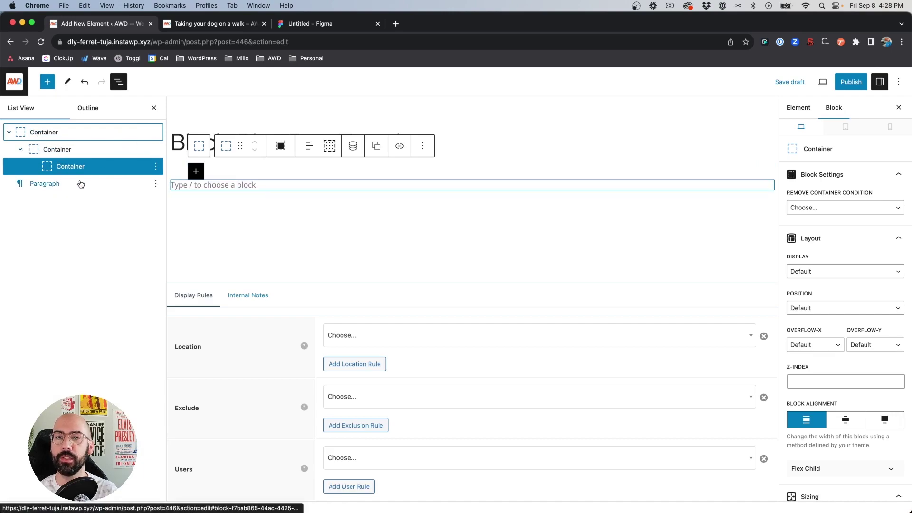
left_click(157, 184)
left_click(188, 421)
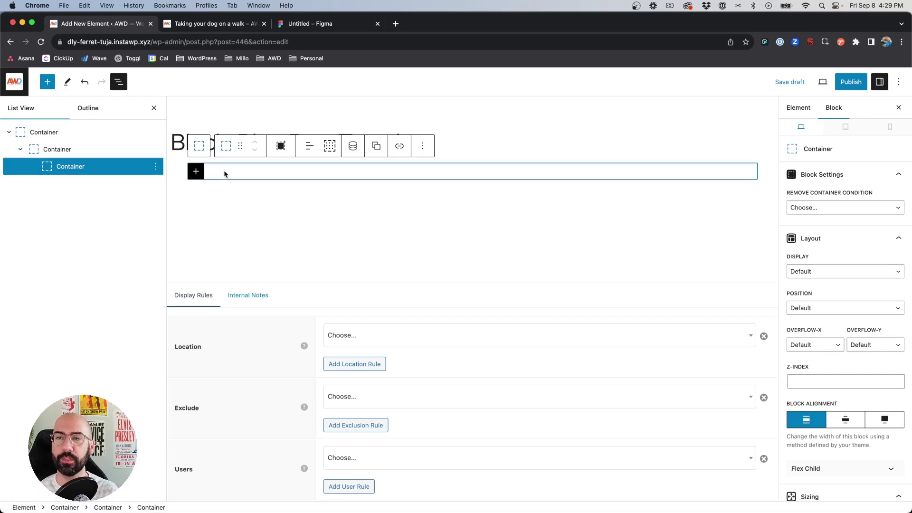
key("super+shift+d")
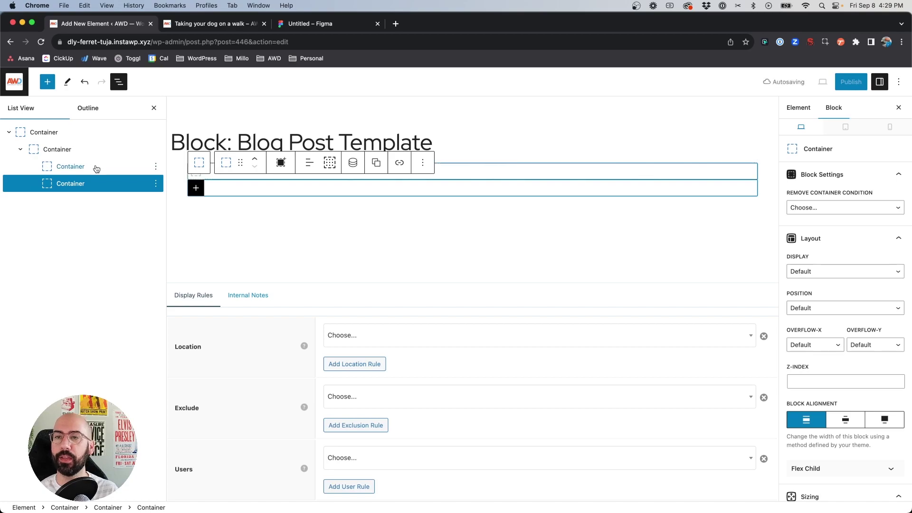
Set the display of the container that holds the two innermost containers to Flex.
left_click(57, 149)
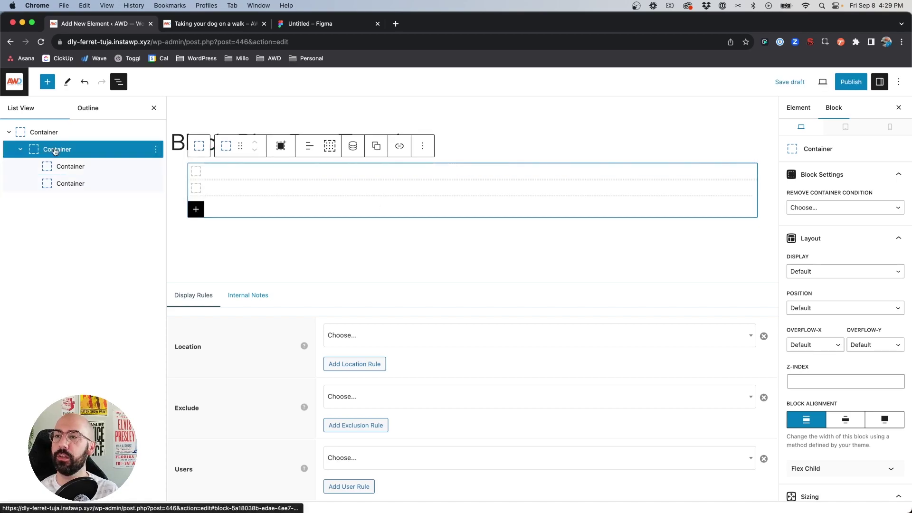
left_click(820, 274)
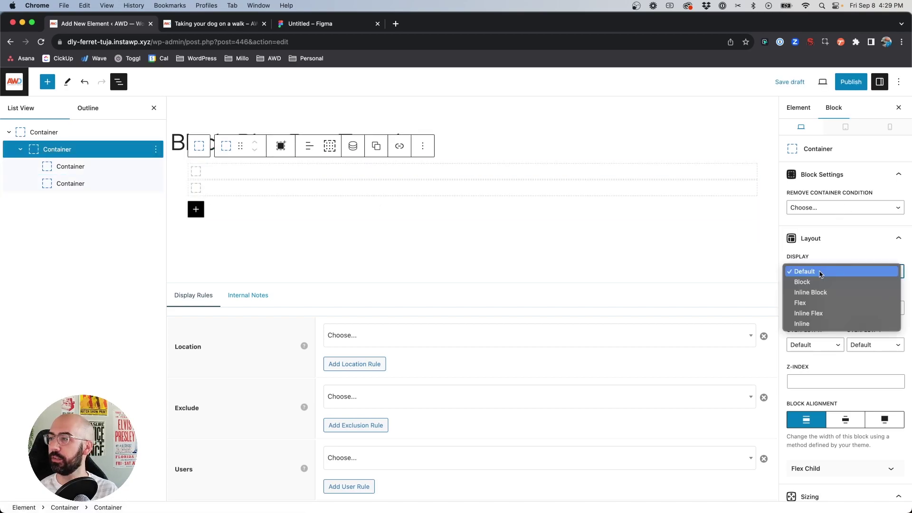
left_click(810, 303)
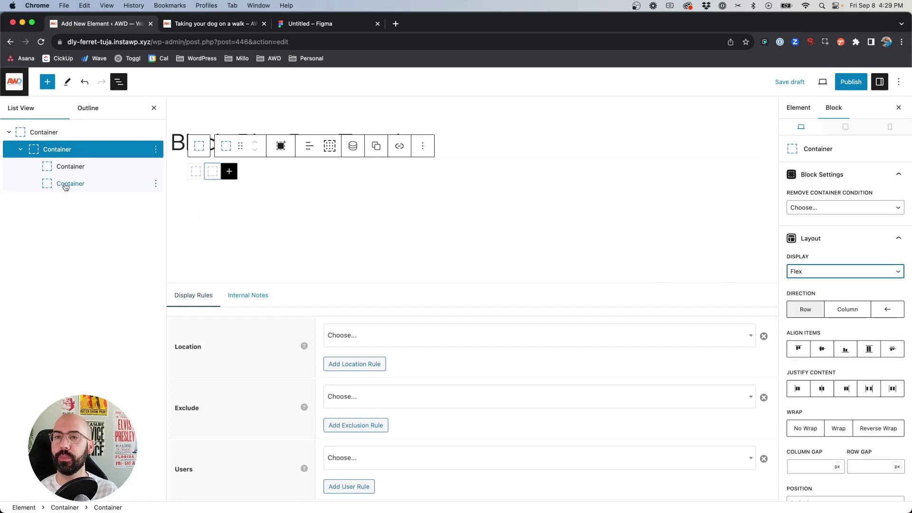
Give both innermost containers a Flex display with Row direction and a width of 50%.
left_click(61, 167)
left_click(71, 184, "shift")
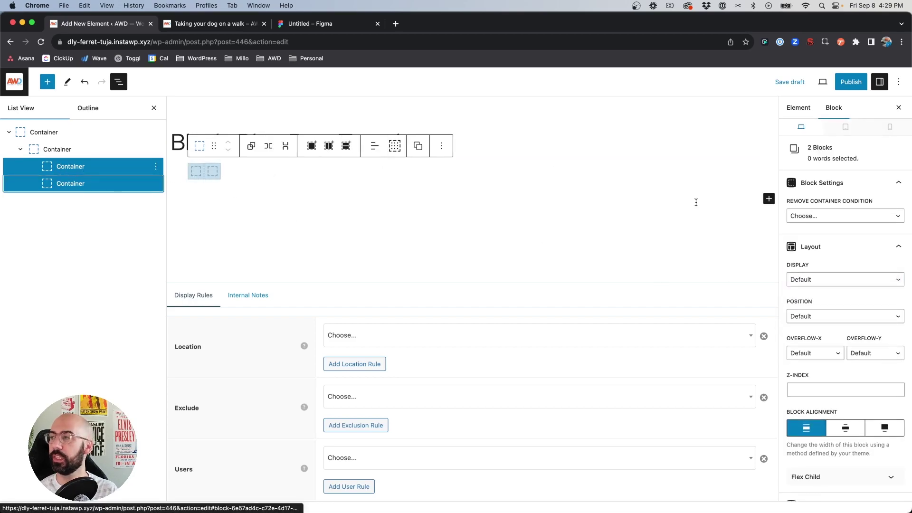
scroll(836, 294, "down", 1)
left_click(828, 267)
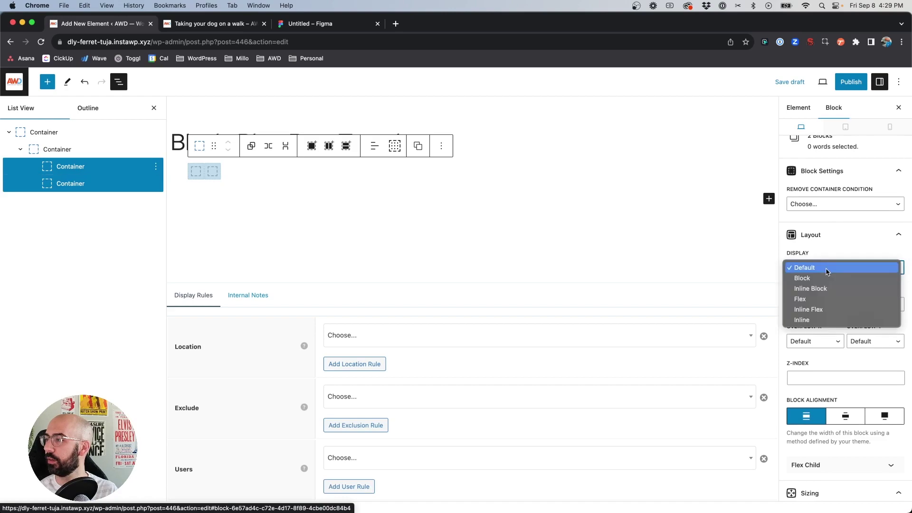
left_click(818, 300)
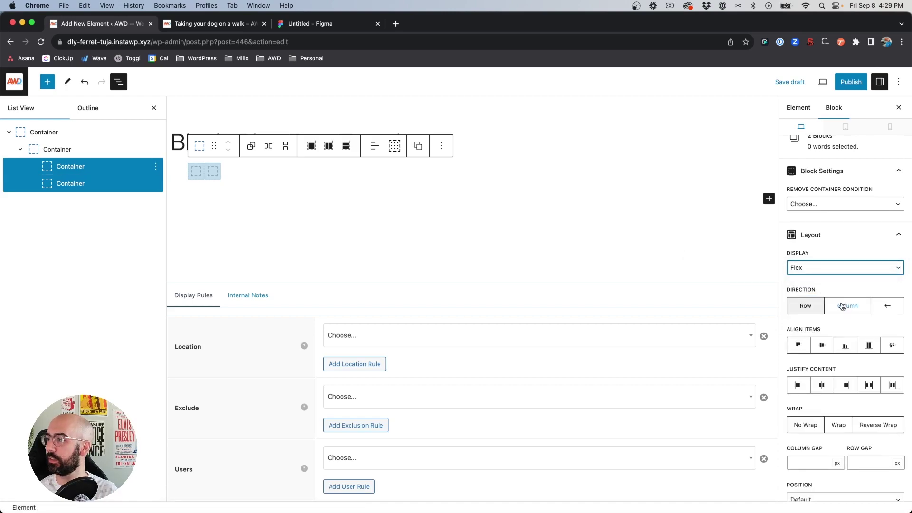
left_click(816, 306)
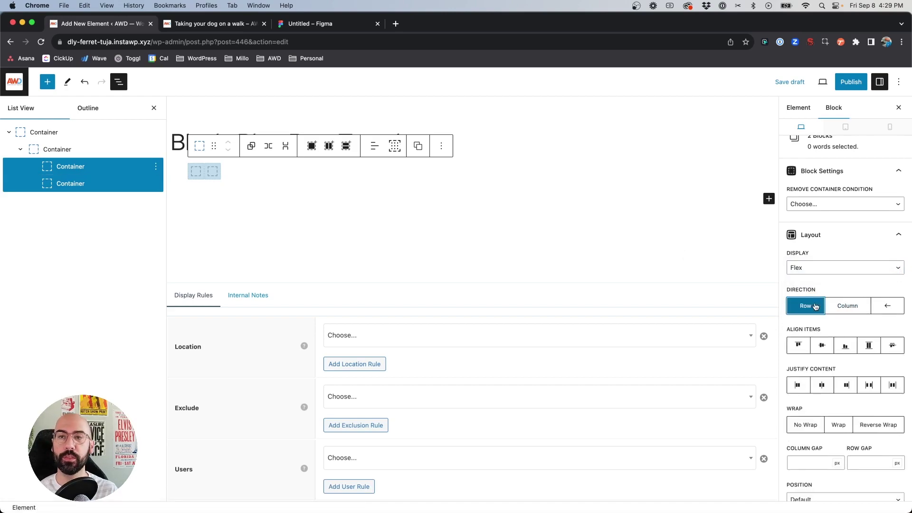
scroll(816, 306, "down", 10)
scroll(815, 307, "down", 2)
left_click(808, 279)
type("50")
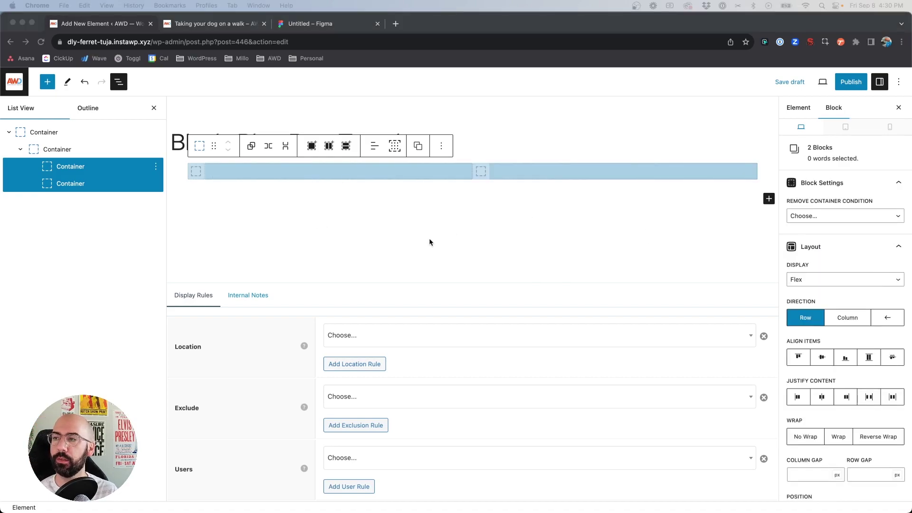
Set the column gap of the parent flex container to 40 px.
left_click(57, 150)
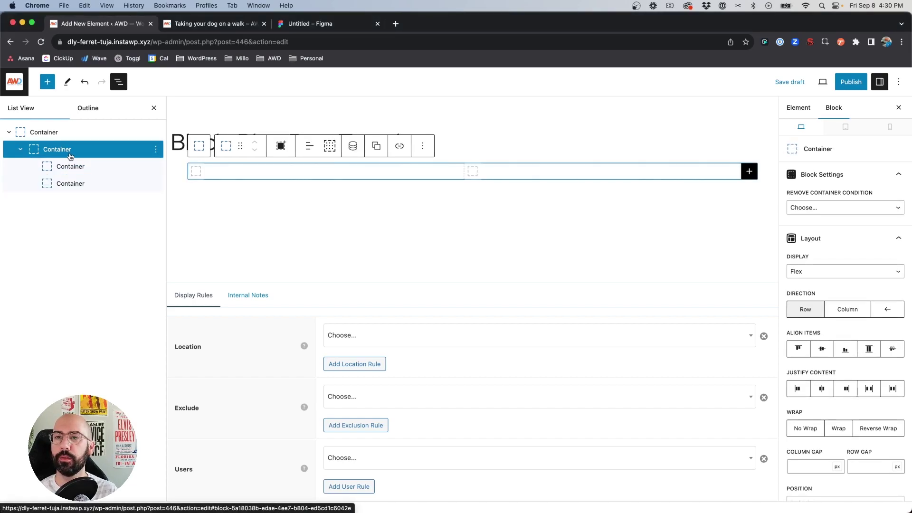
scroll(868, 388, "down", 1)
scroll(868, 388, "down", 4)
left_click(795, 345)
type("40")
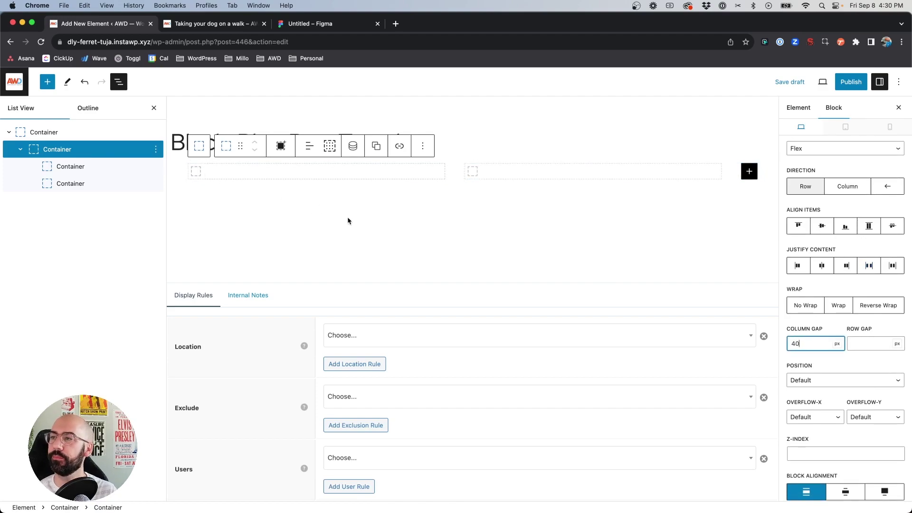
Insert an Image block in the first innermost container and fill it with pexels-lumn-237692-1-scaled.jpg from the media library.
left_click(222, 171)
left_click(196, 172)
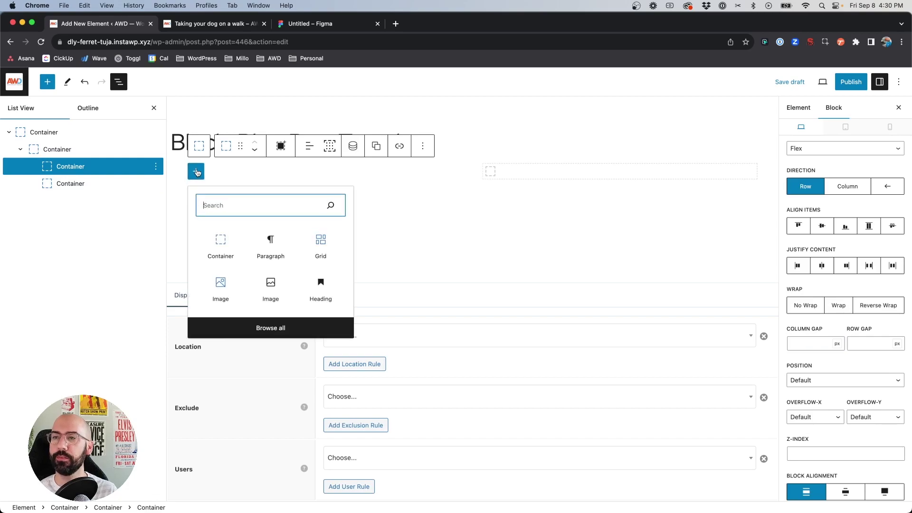
left_click(220, 298)
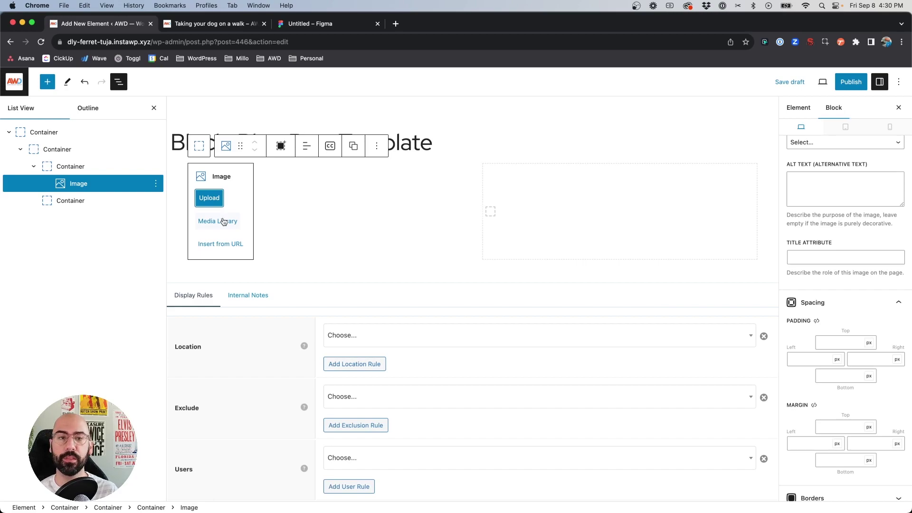
left_click(223, 223)
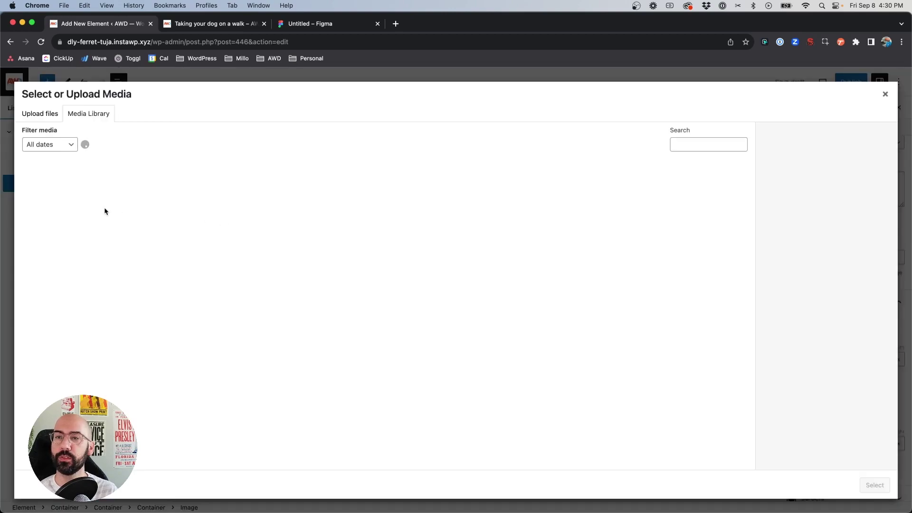
left_click(105, 212)
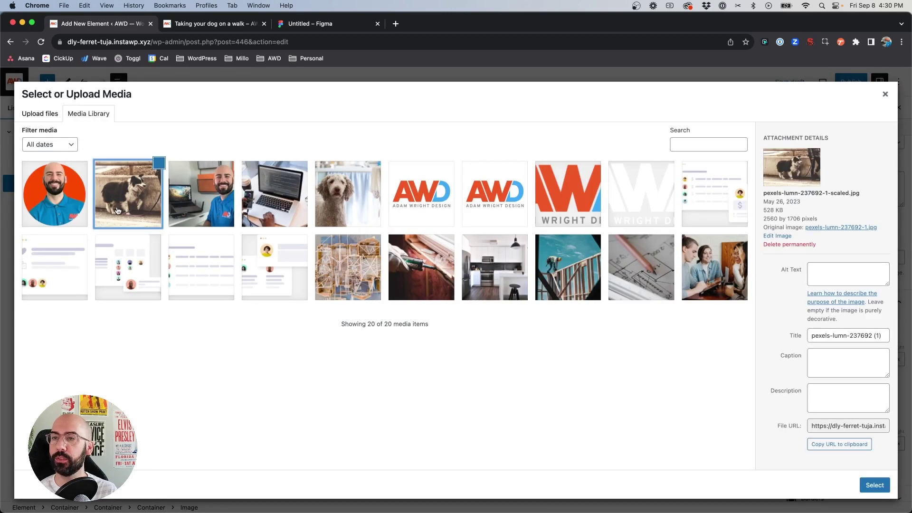
left_click(874, 485)
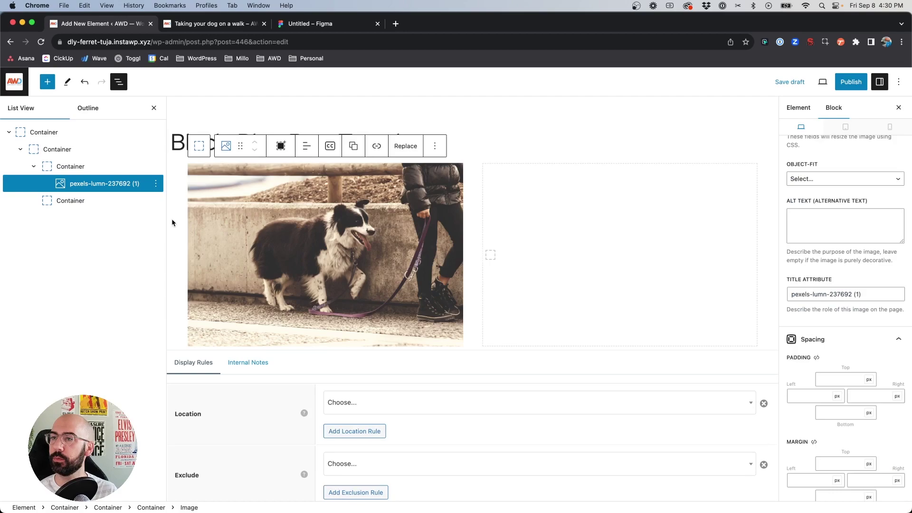
Enable dynamic data on the image block and set its image source to Featured Image.
scroll(896, 328, "down", 5)
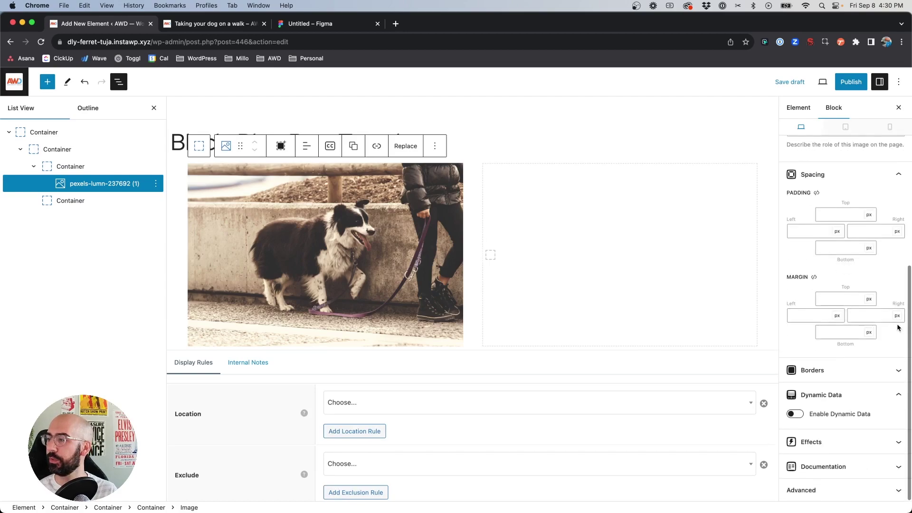
left_click(795, 413)
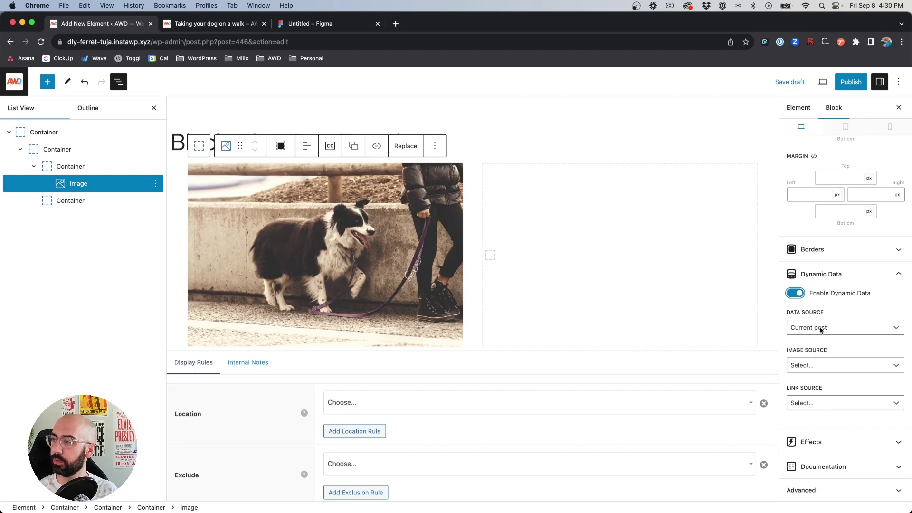
left_click(802, 364)
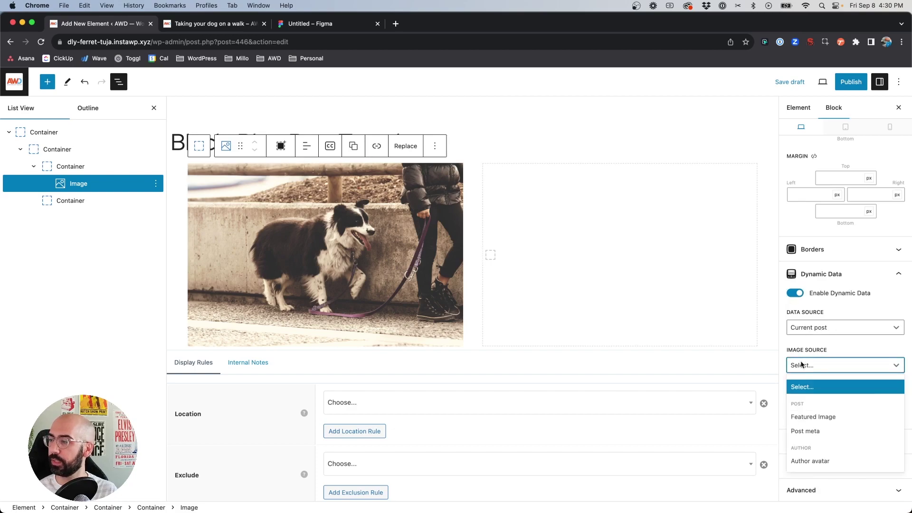
left_click(806, 418)
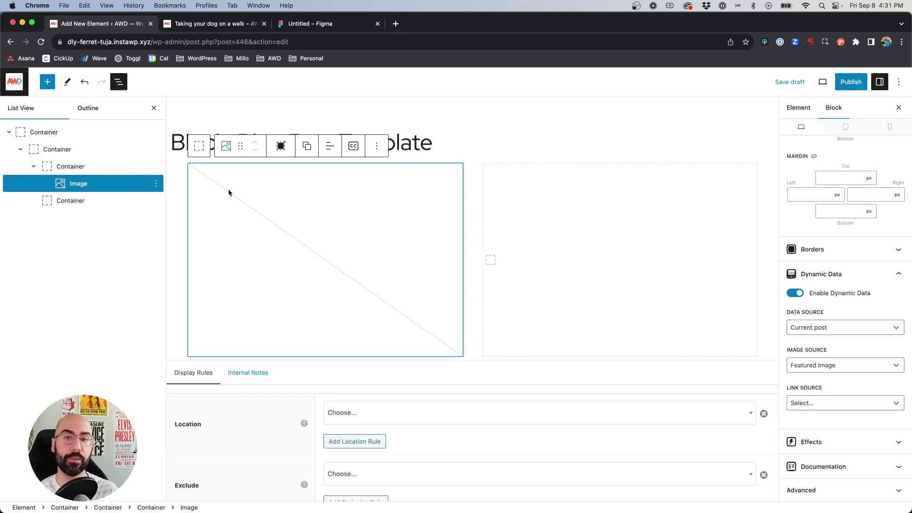
Check the text column of the Figma mockup and insert a Headline block in the empty second innermost container.
left_click(519, 217)
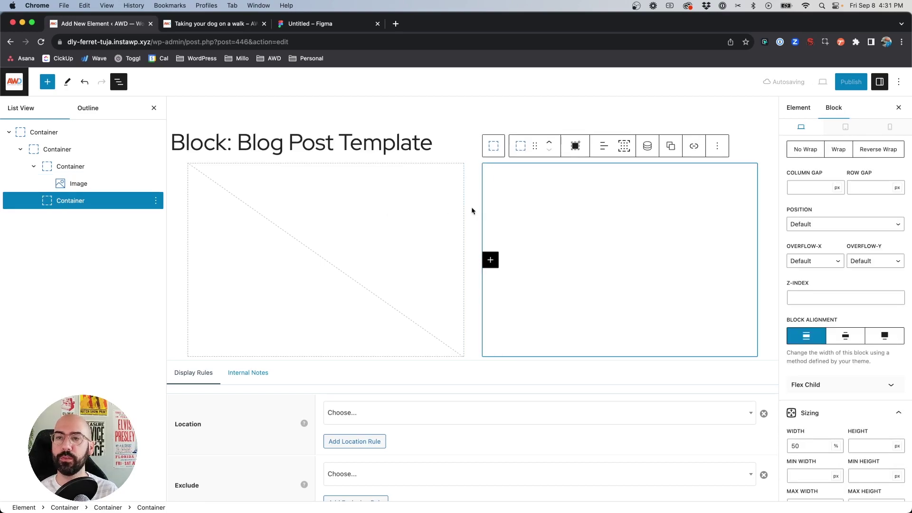
left_click(307, 23)
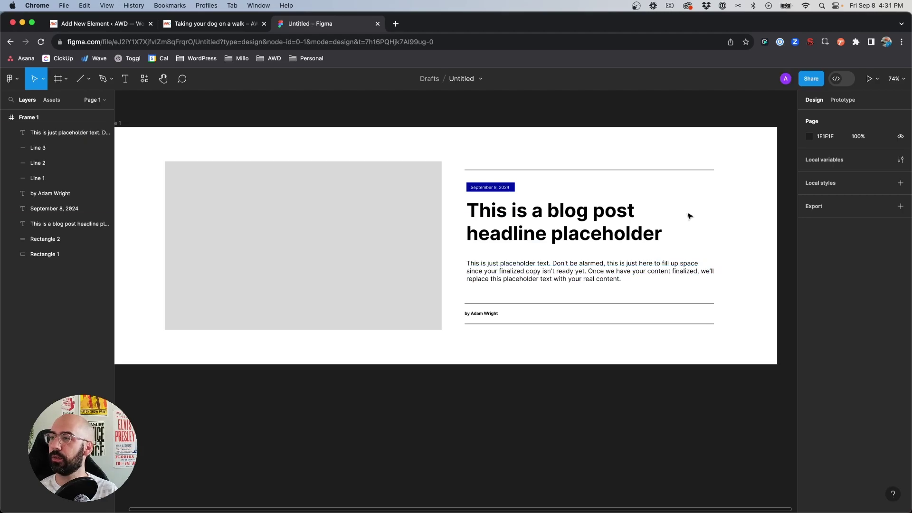
scroll(690, 216, "up", 3)
scroll(689, 214, "right", 2)
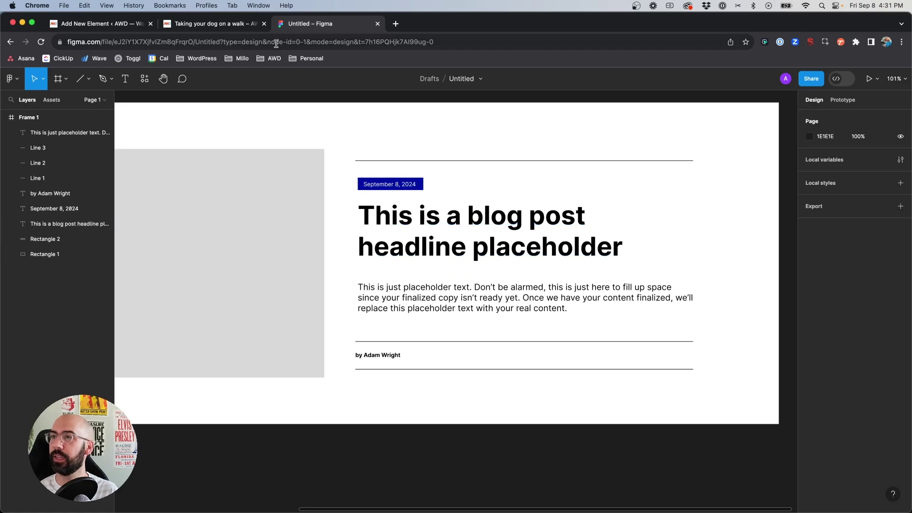
left_click(126, 24)
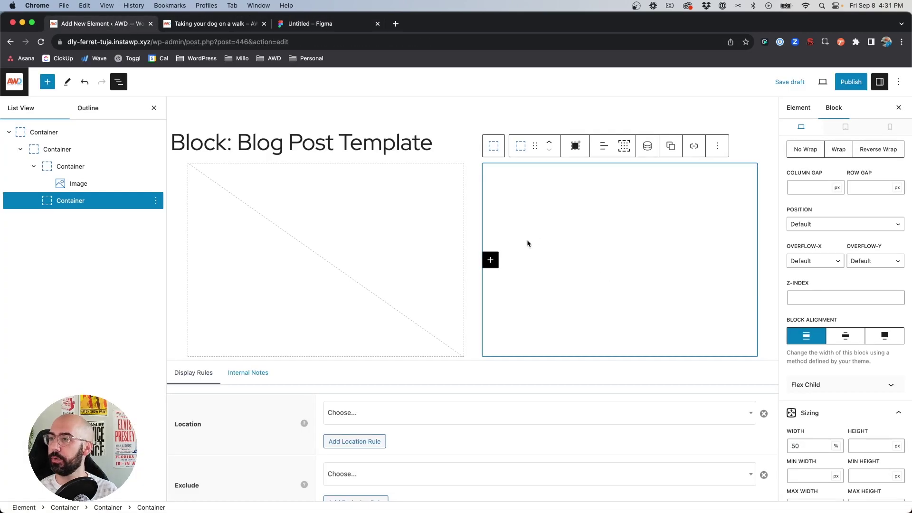
left_click(490, 259)
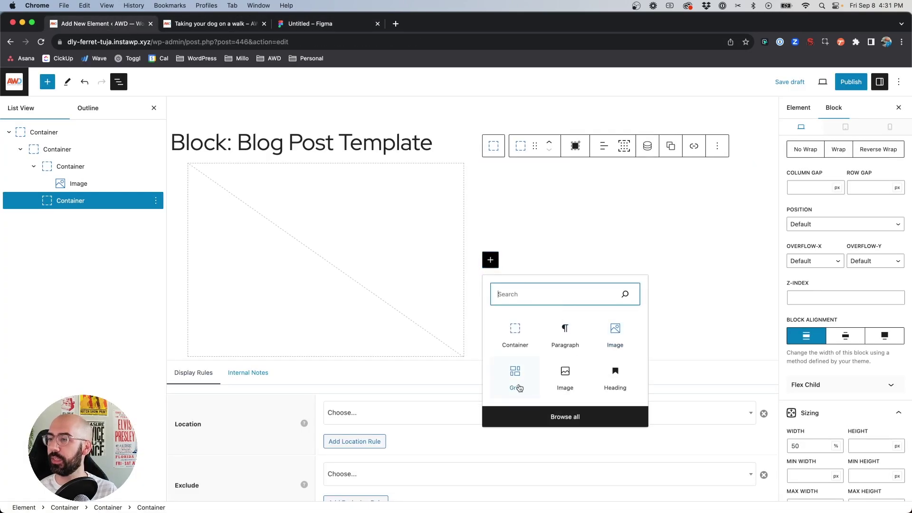
type("head")
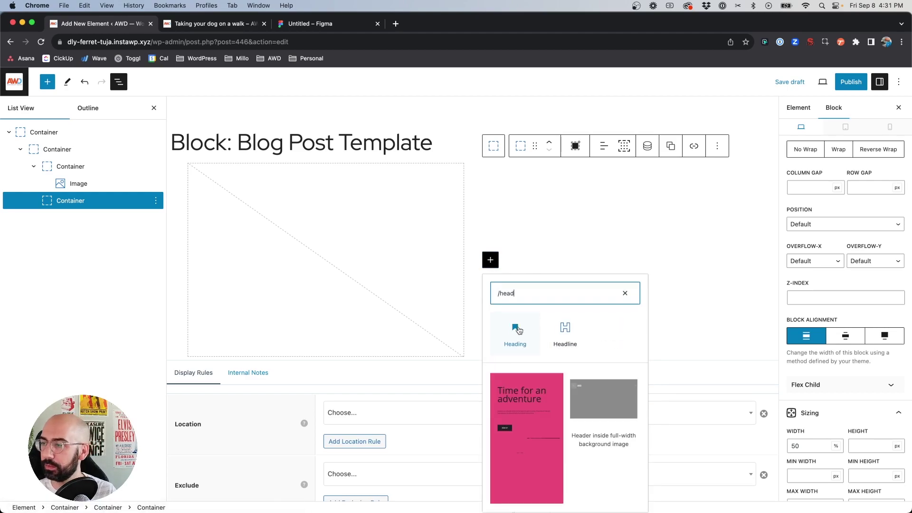
left_click(568, 331)
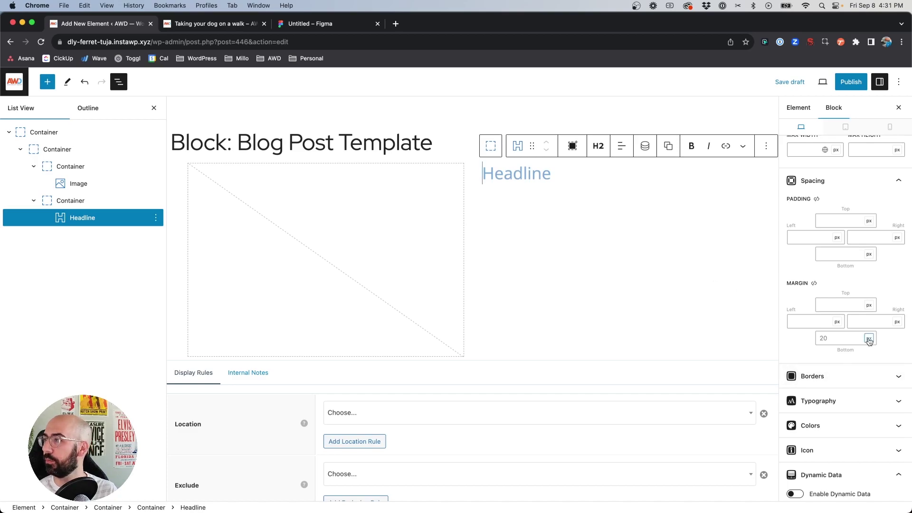
Enable dynamic data on the headline block and set its content source to Post date.
scroll(869, 341, "down", 1)
scroll(869, 340, "down", 3)
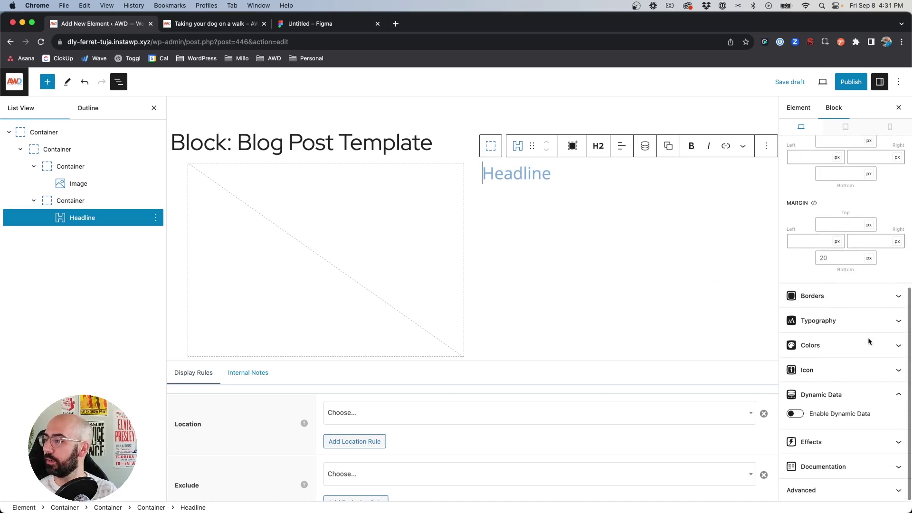
left_click(792, 413)
scroll(798, 380, "down", 5)
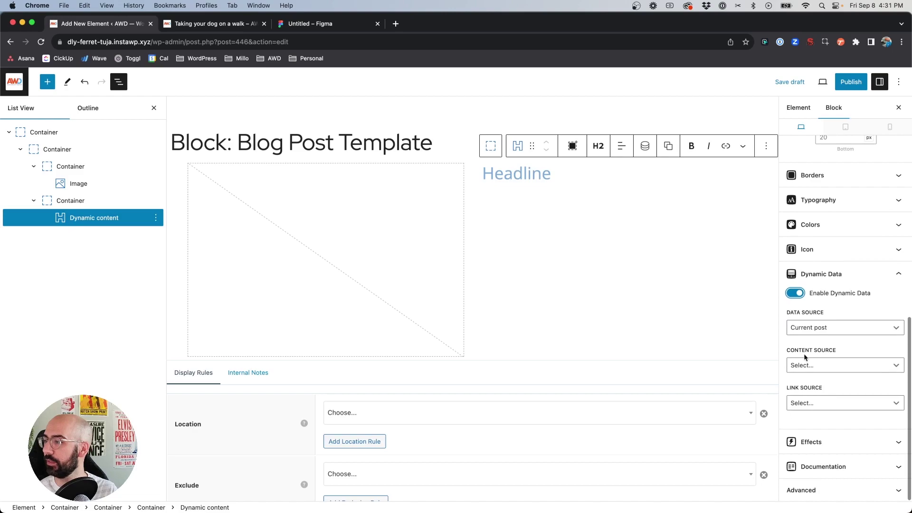
left_click(818, 368)
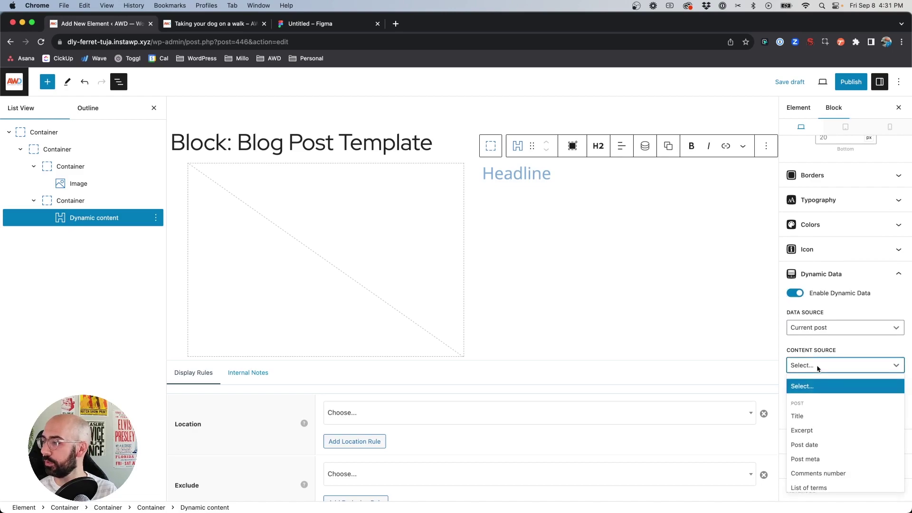
left_click(810, 446)
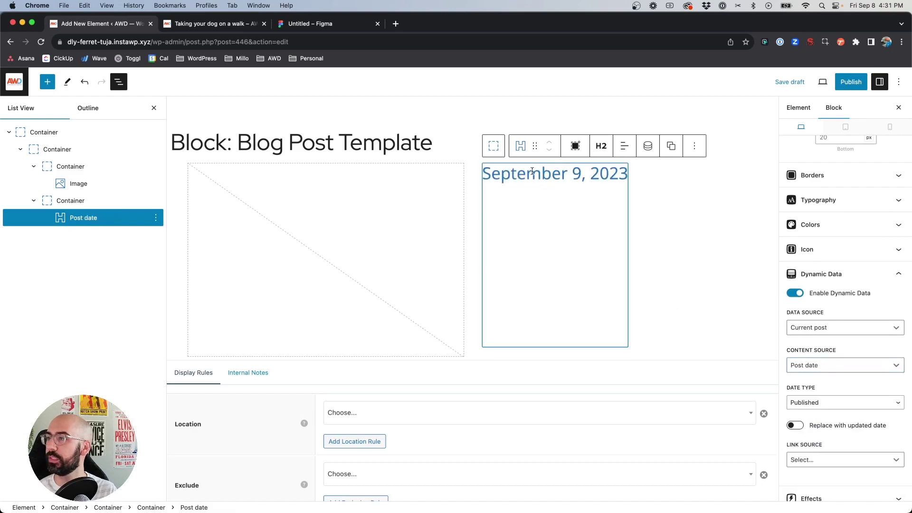
Change the post date headline's tag to paragraph (P).
triple_click(567, 172)
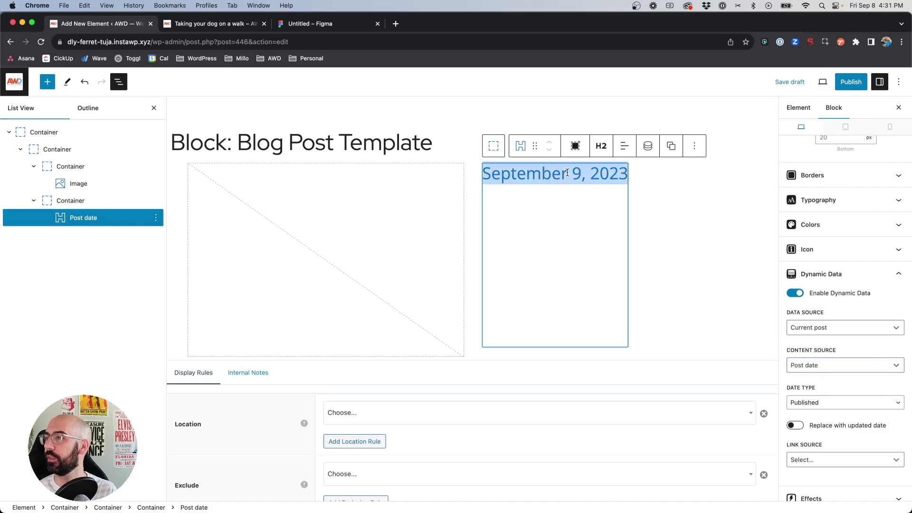
left_click(601, 145)
left_click(614, 278)
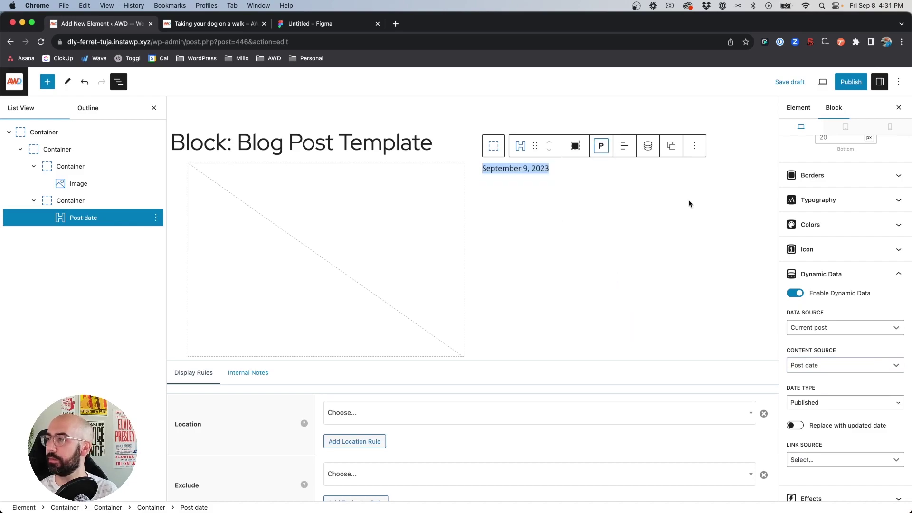
Set the post date's text transform to Uppercase and its letter spacing to .05 em.
scroll(840, 261, "up", 3)
left_click(844, 271)
scroll(813, 282, "down", 2)
left_click(860, 283)
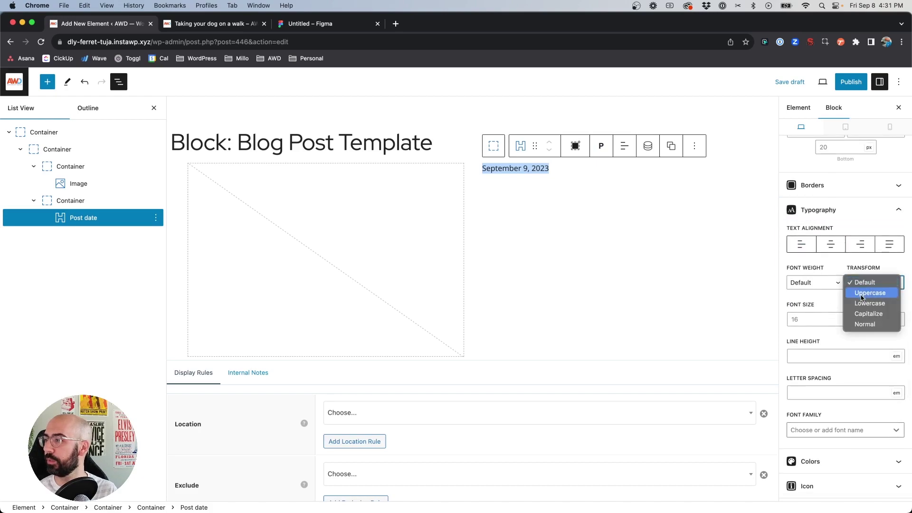
left_click(862, 293)
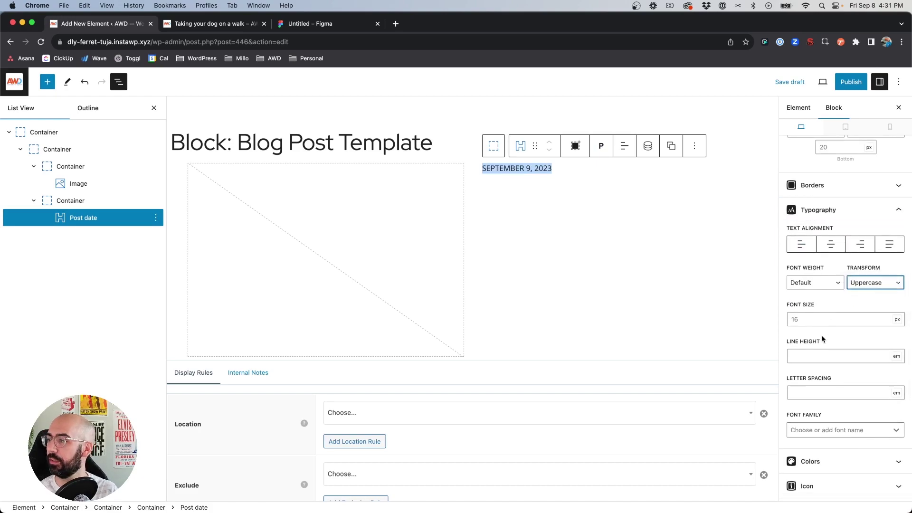
left_click(814, 393)
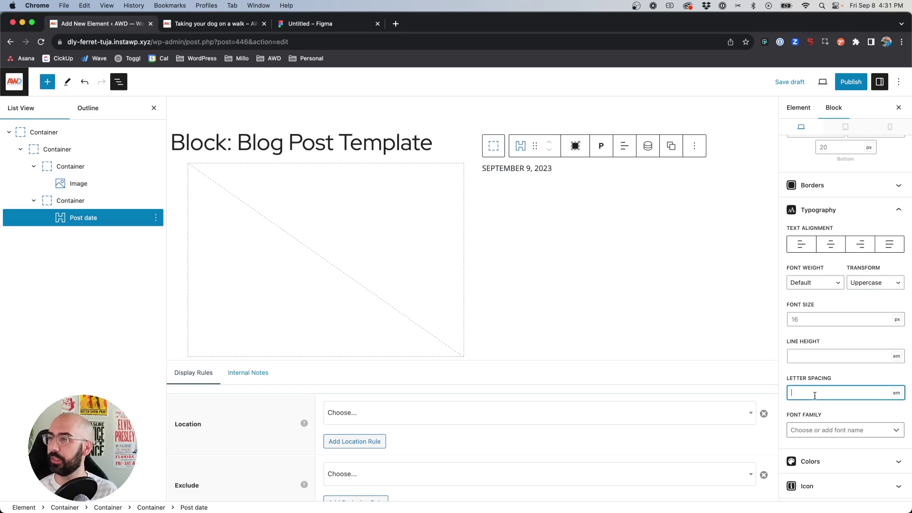
type(".01")
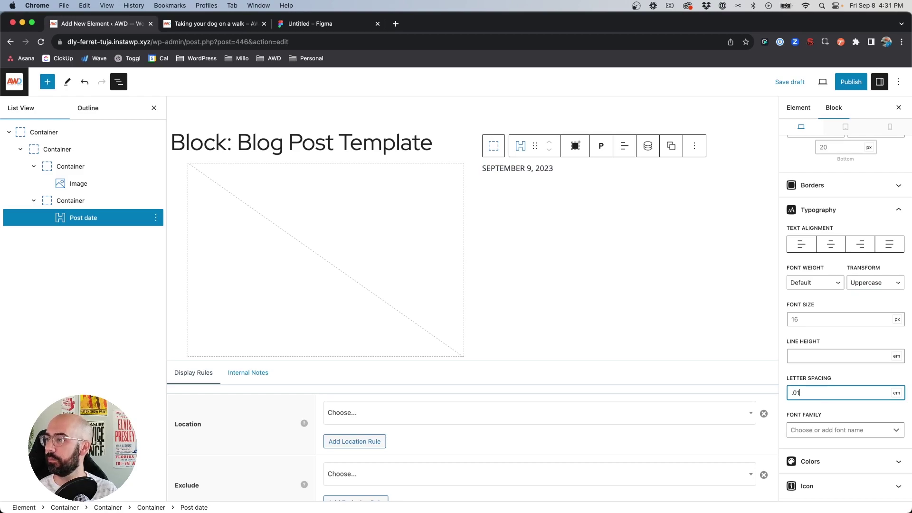
key("BackSpace")
type("5")
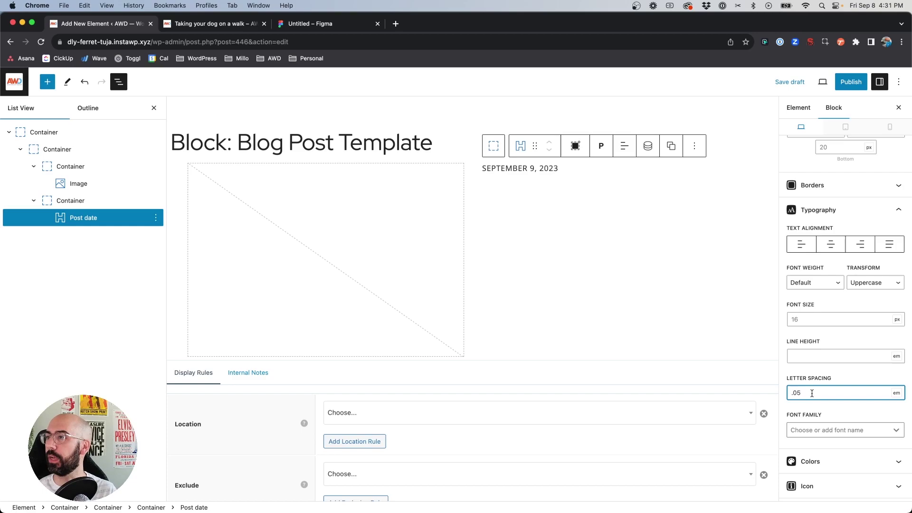
Set the post date's font size to 14 px and its font weight to 600 - Semi bold.
left_click(804, 314)
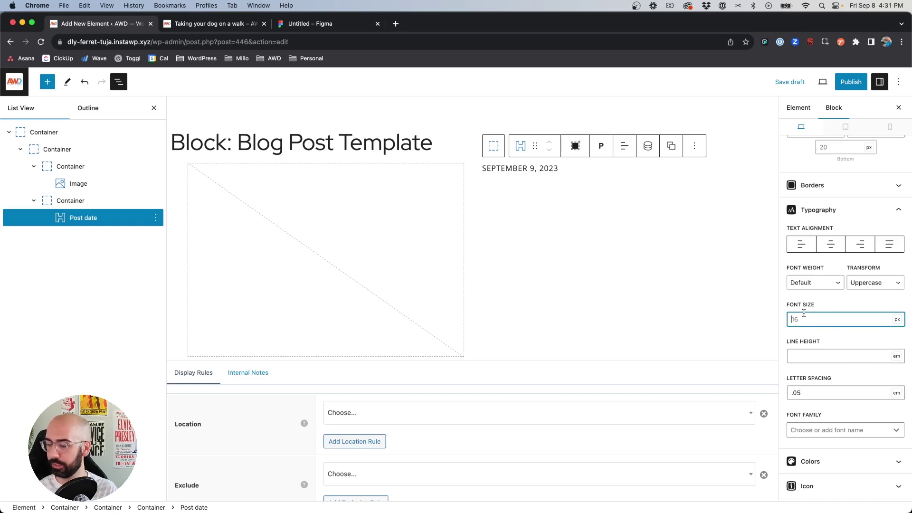
type("14")
left_click(496, 177)
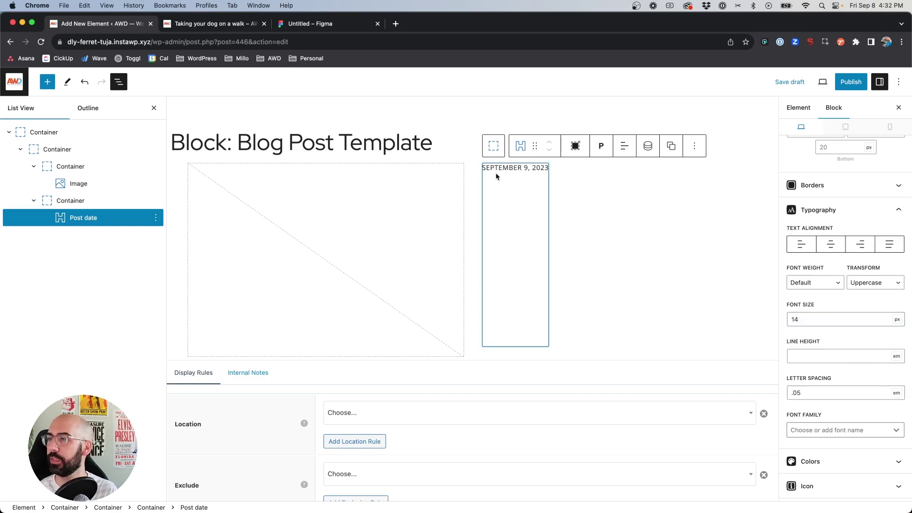
scroll(874, 350, "up", 3)
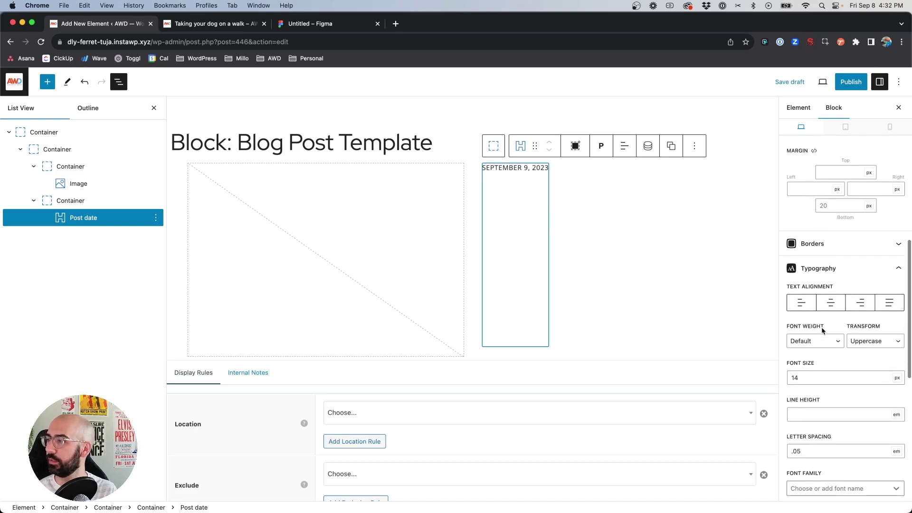
left_click(823, 341)
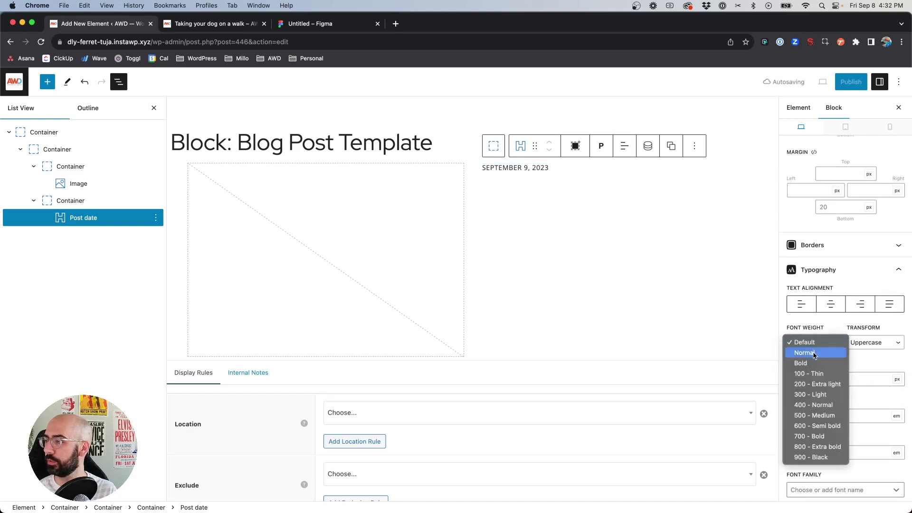
left_click(818, 425)
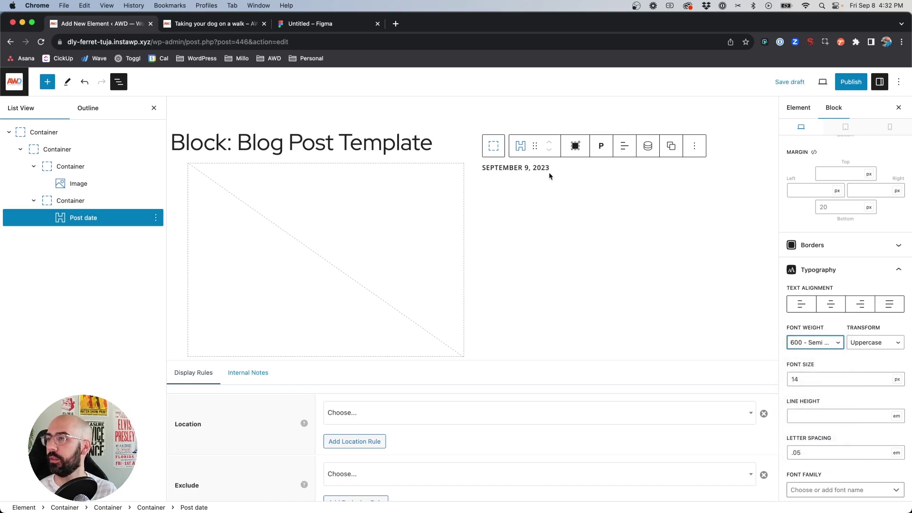
Examine the date label's styling in the Figma mockup and return to the block template in WordPress.
scroll(900, 354, "down", 3)
scroll(893, 352, "up", 5)
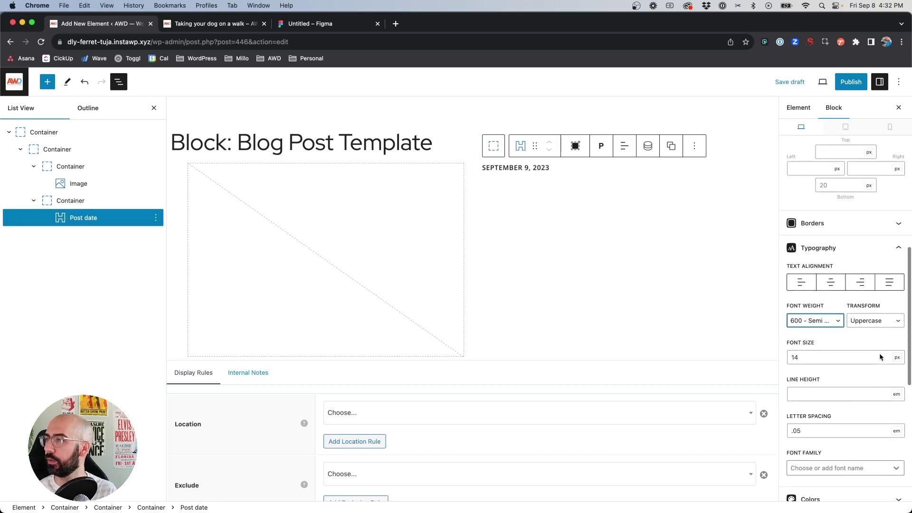
left_click(330, 28)
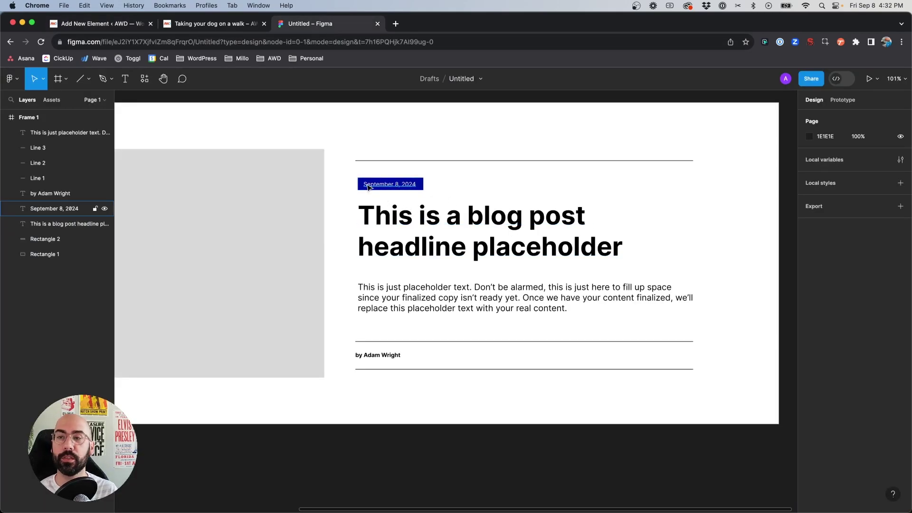
left_click(113, 25)
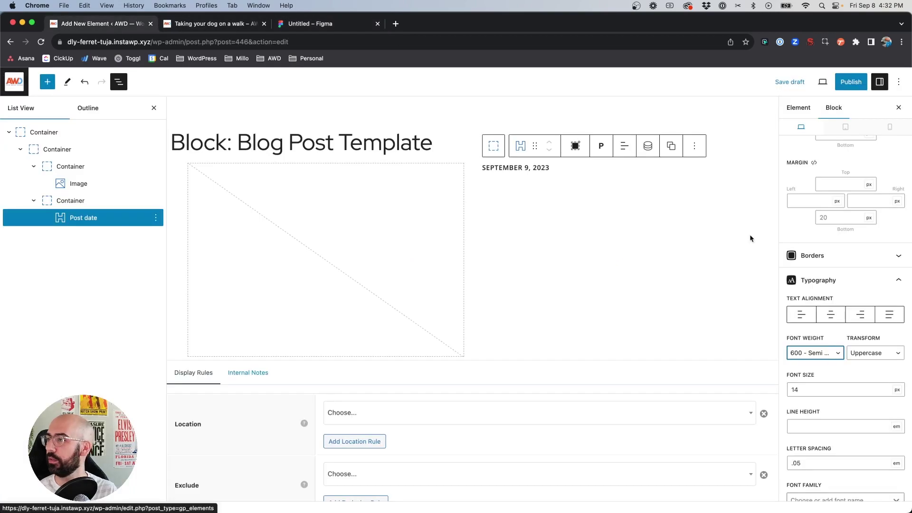
Set the post date headline's background colour to a dark navy blue.
scroll(819, 266, "up", 2)
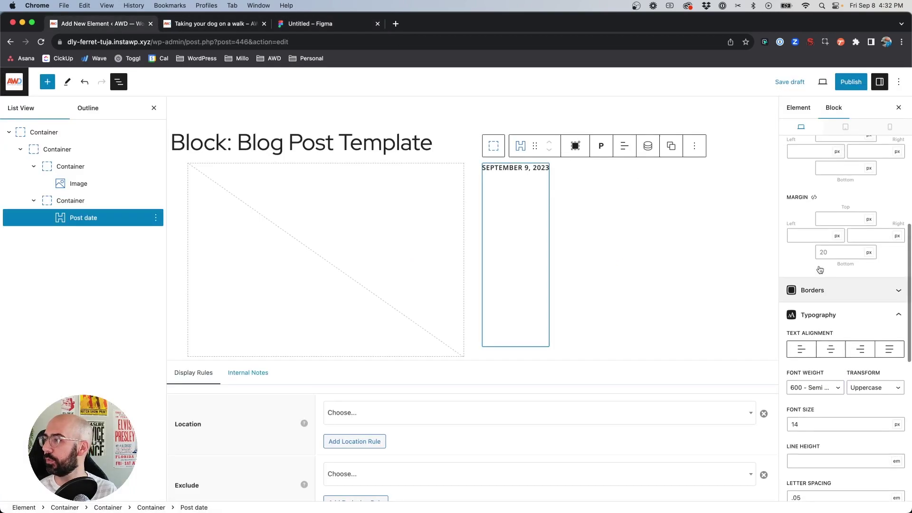
scroll(836, 315, "down", 5)
left_click(833, 351)
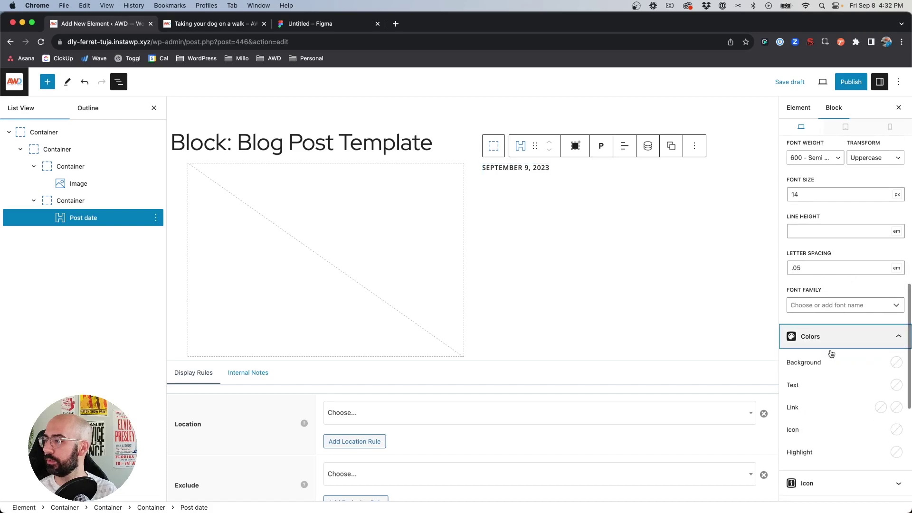
scroll(838, 337, "down", 5)
left_click(895, 228)
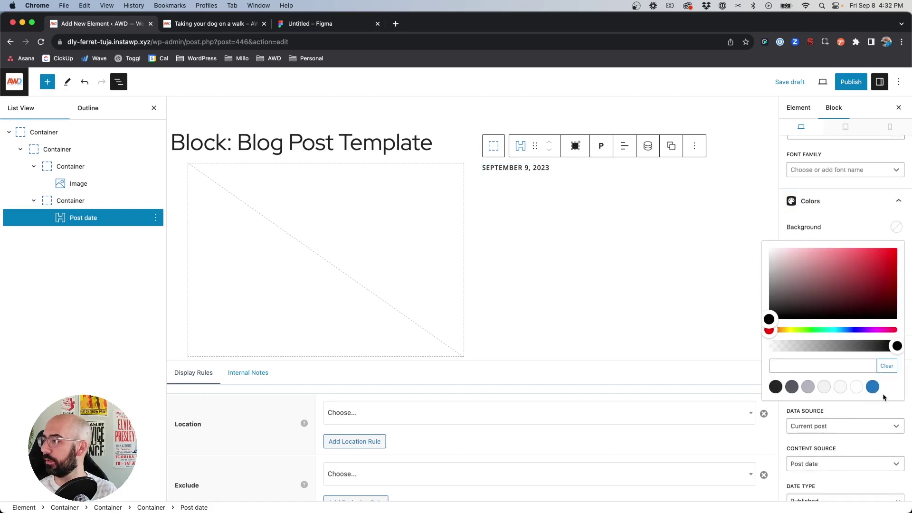
left_click(856, 330)
left_click_drag(871, 280, 910, 285)
left_click(846, 230)
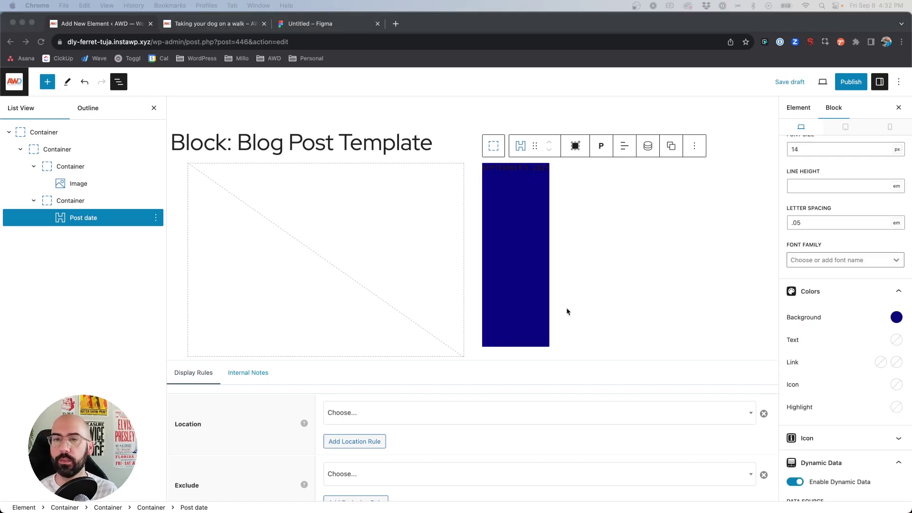
Set the layout direction of the container holding the post date to Column and align its items to the start.
left_click(492, 213)
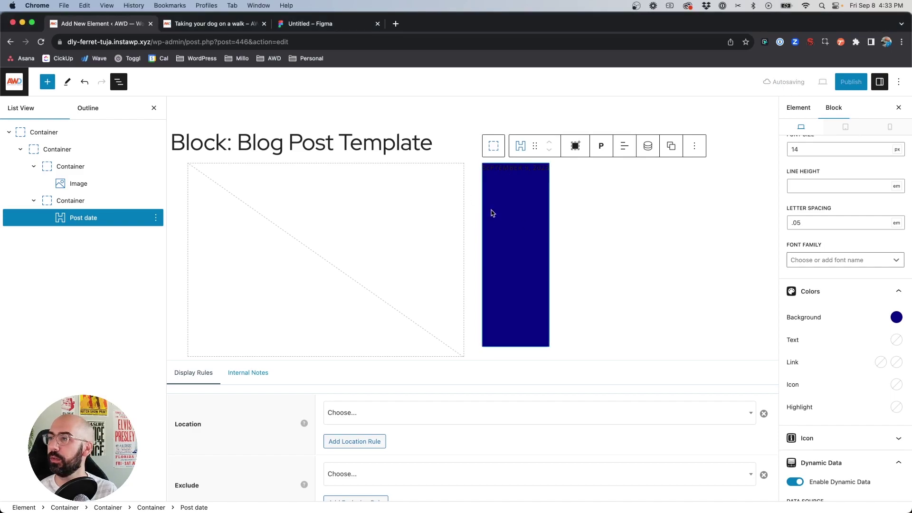
scroll(810, 290, "up", 10)
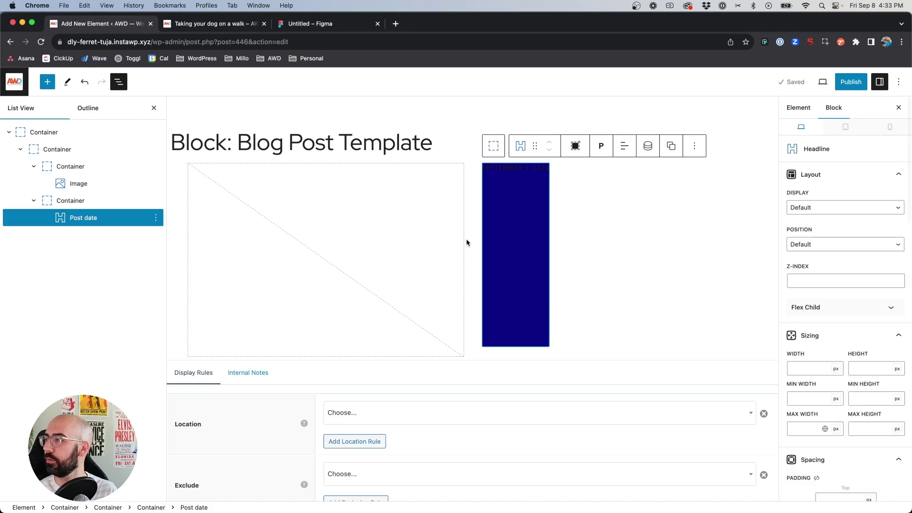
left_click(61, 202)
scroll(806, 258, "down", 3)
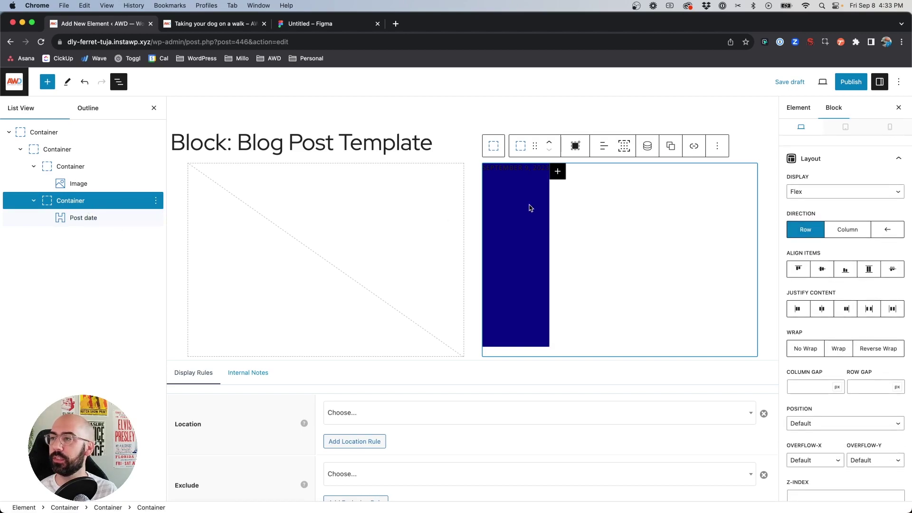
left_click(860, 231)
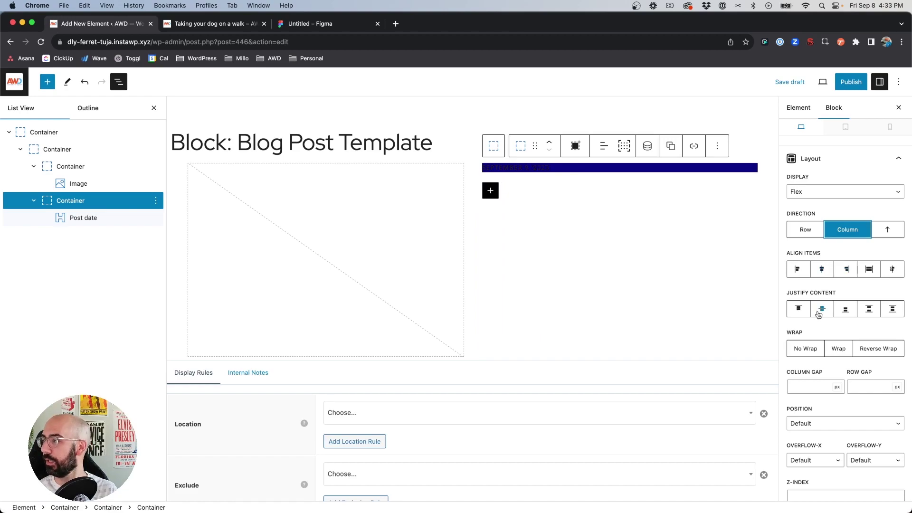
left_click(796, 274)
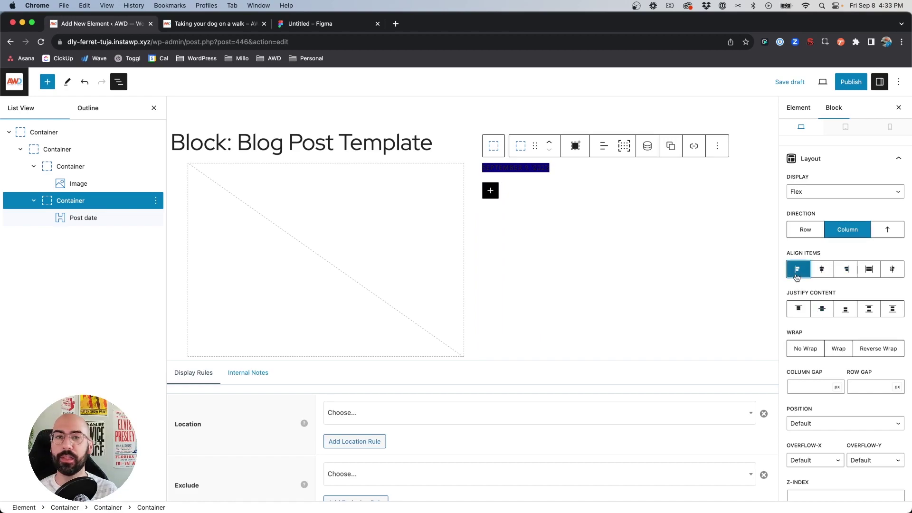
scroll(851, 308, "down", 5)
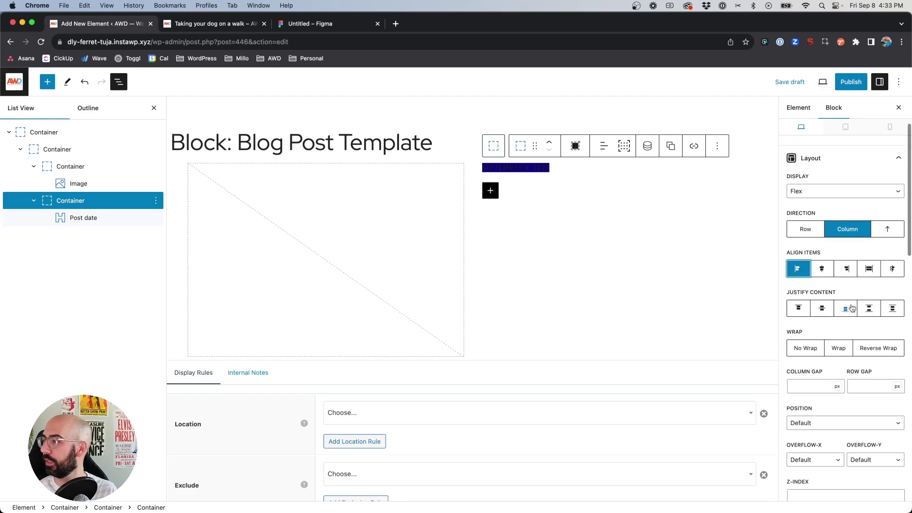
scroll(851, 304, "down", 10)
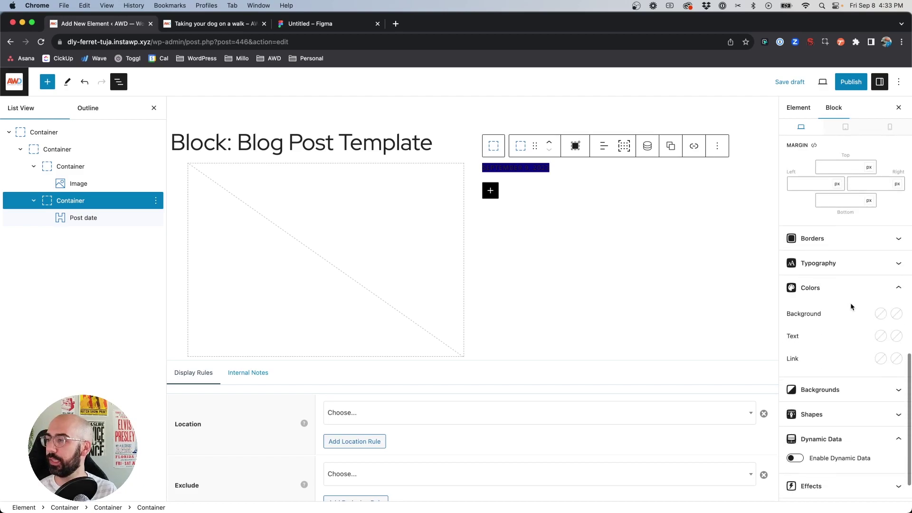
left_click(881, 337)
left_click(840, 310)
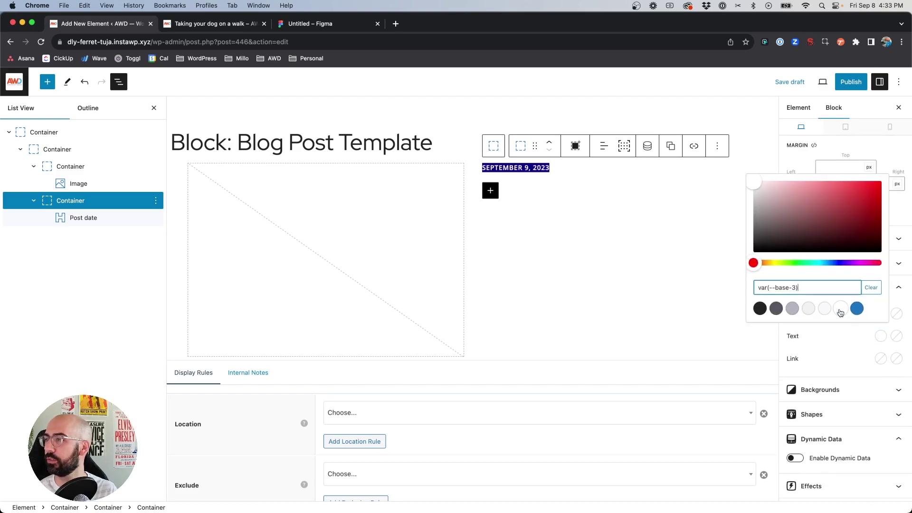
left_click(852, 342)
scroll(851, 342, "up", 5)
left_click(827, 235)
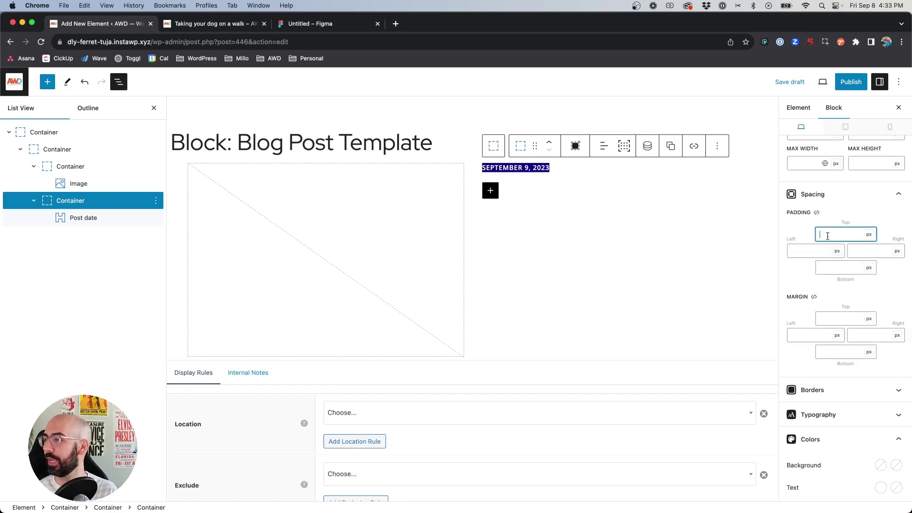
type("5")
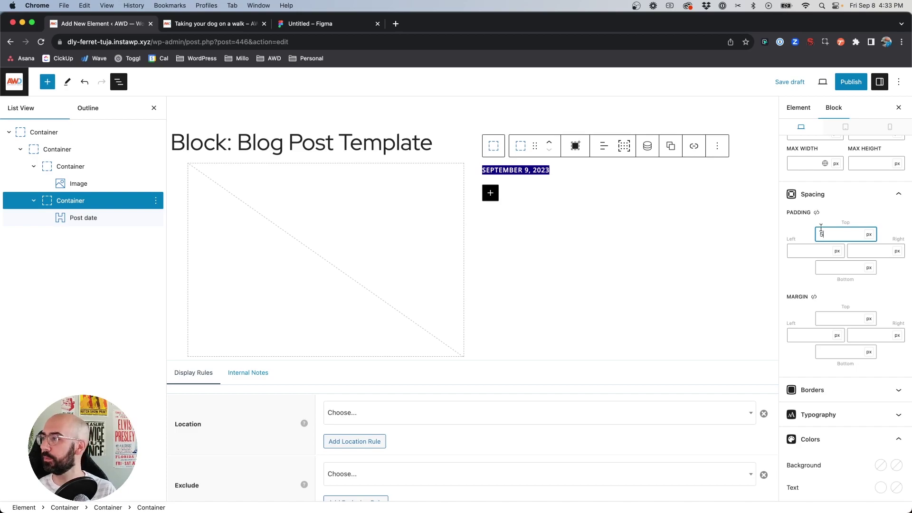
key("super+z")
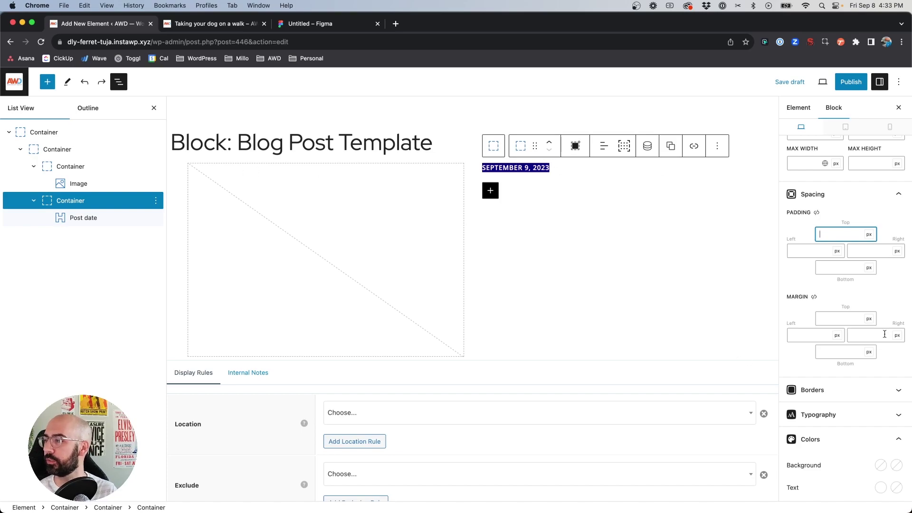
scroll(884, 334, "down", 5)
scroll(845, 332, "up", 1)
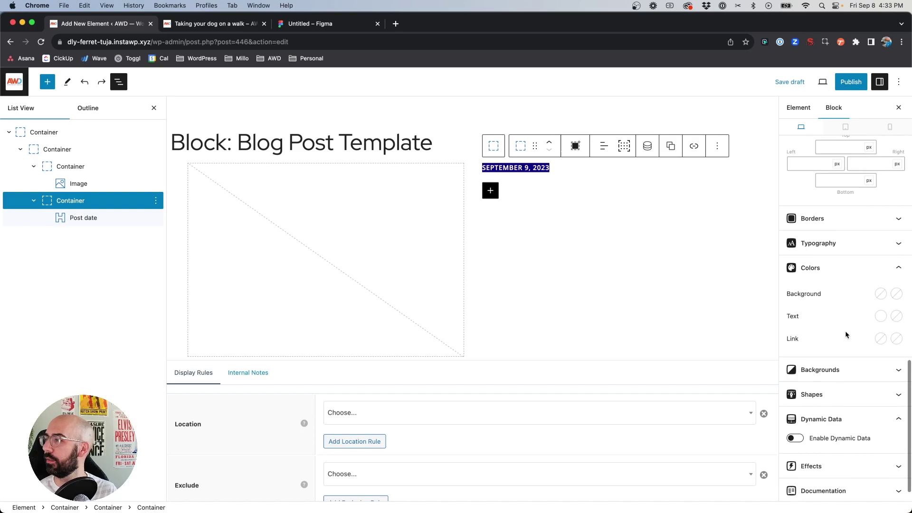
left_click(880, 316)
key("BackSpace")
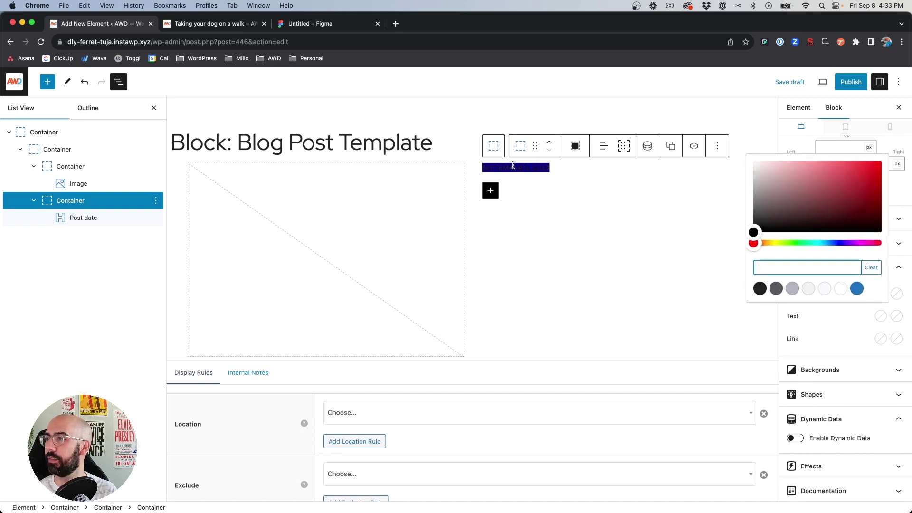
Set the post date headline's text colour to white.
left_click(514, 166)
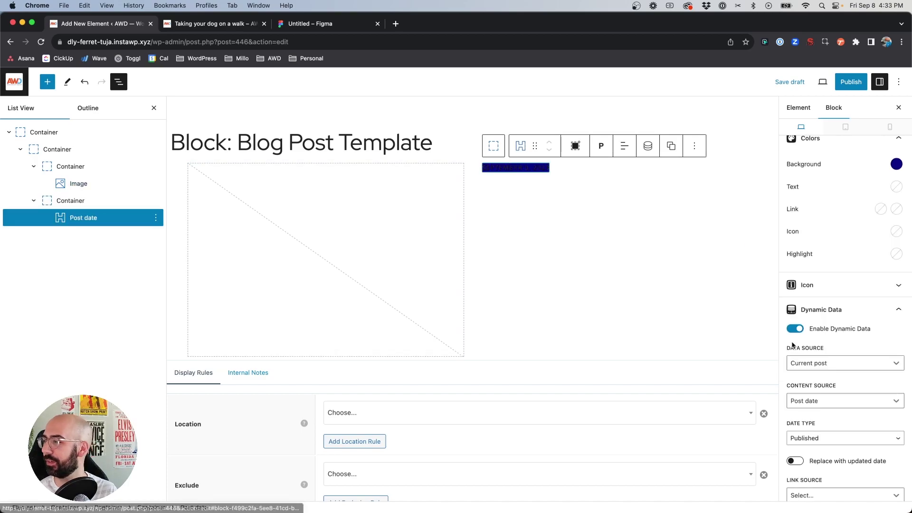
left_click(896, 186)
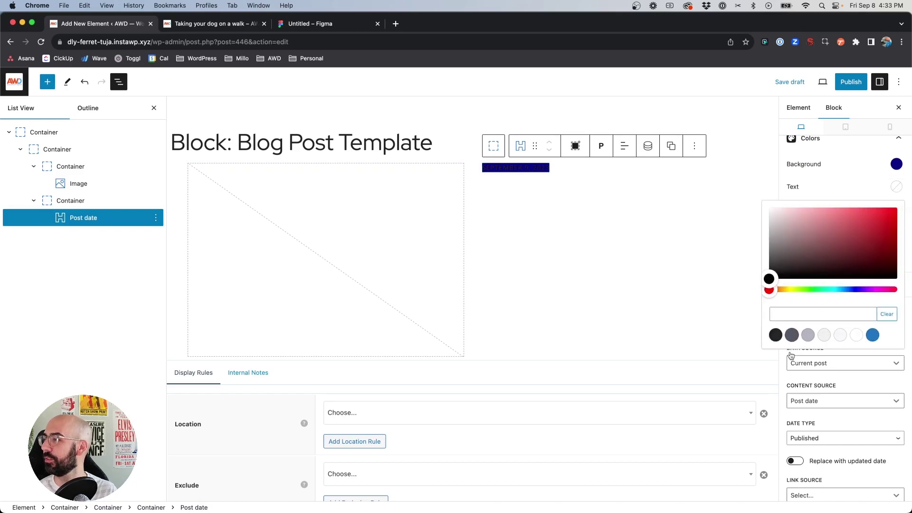
left_click(856, 335)
Set the post date's padding to 5 px for top and bottom and 8 px for left and right.
scroll(849, 190, "up", 10)
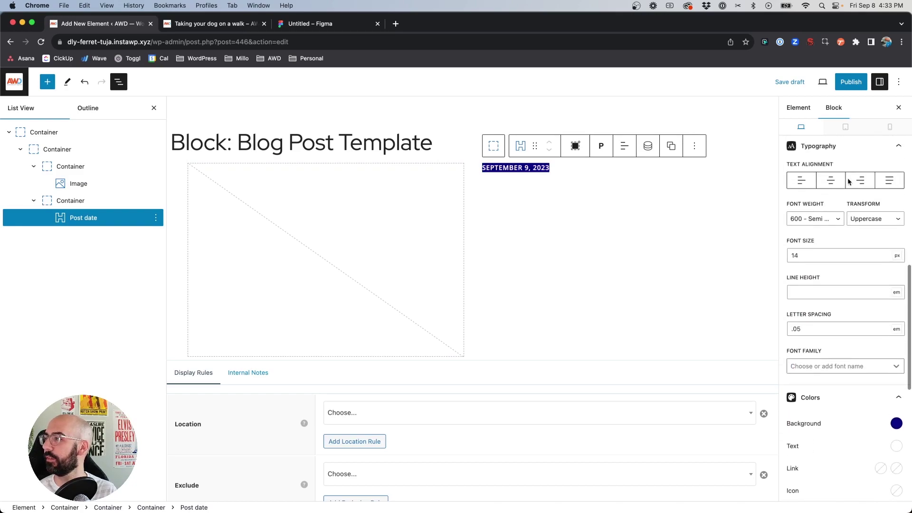
left_click(832, 224)
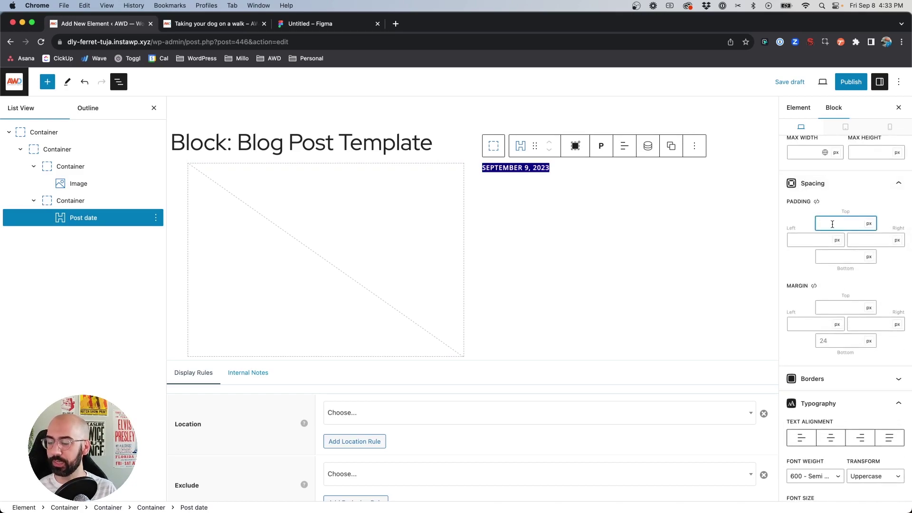
type("5")
key("Tab")
key("Tab")
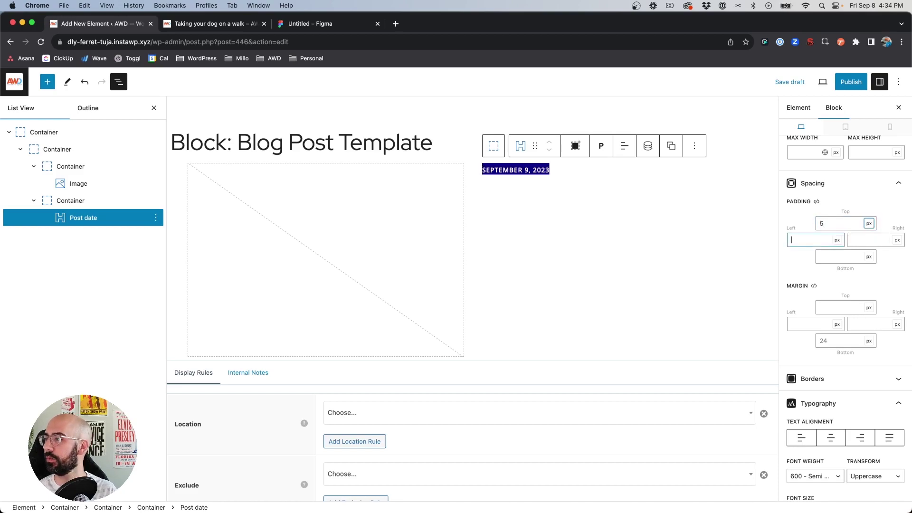
type("8")
key("Tab")
key("Tab")
type("5")
key("Tab")
key("Tab")
type("8")
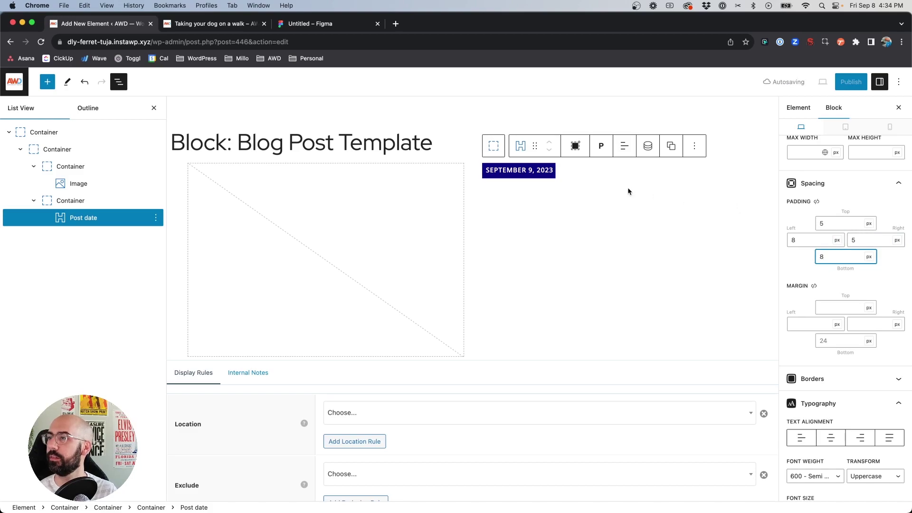
key("BackSpace")
type("5")
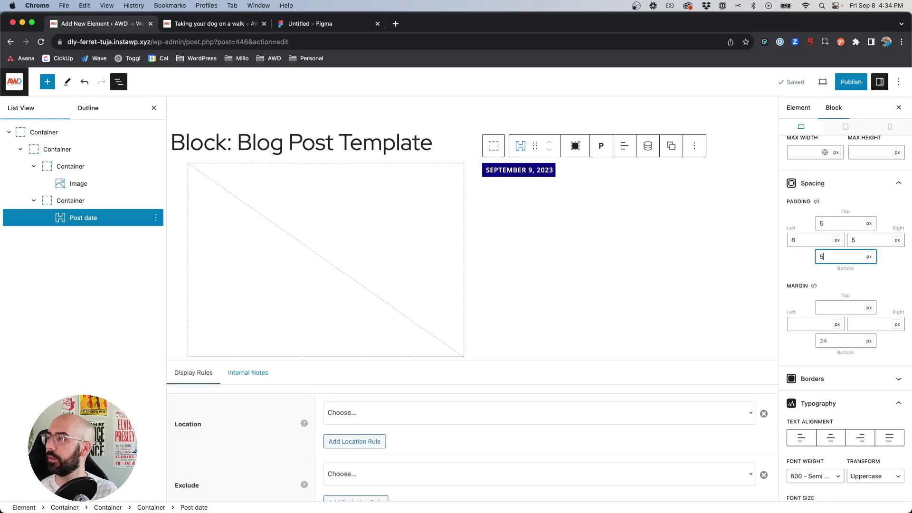
double_click(873, 240)
type("8")
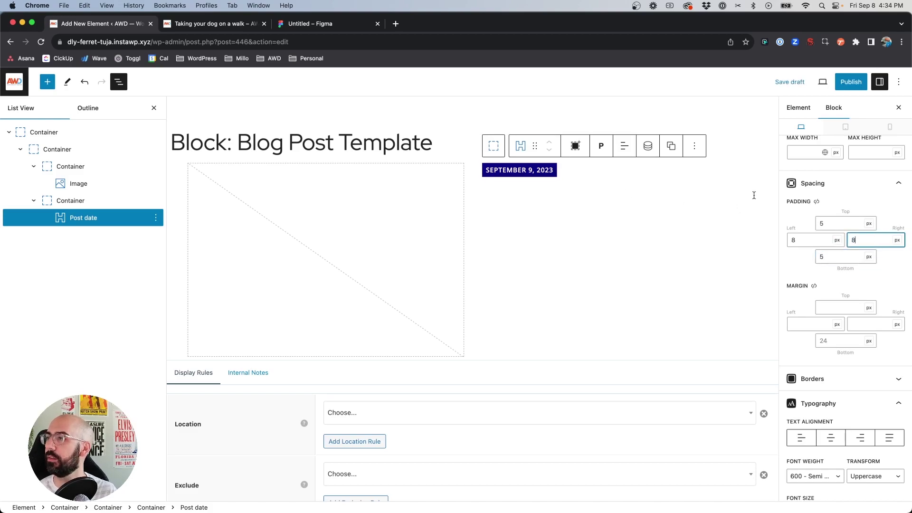
Reduce the post date's top and bottom padding to 2 px.
double_click(830, 221)
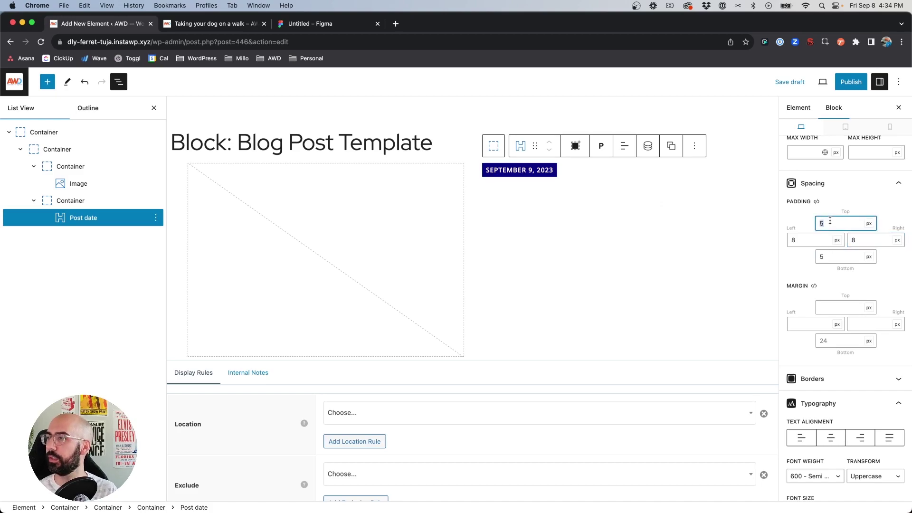
type("2")
key("Tab")
key("Tab")
key("Tab")
key("Tab")
key("Tab")
key("Tab")
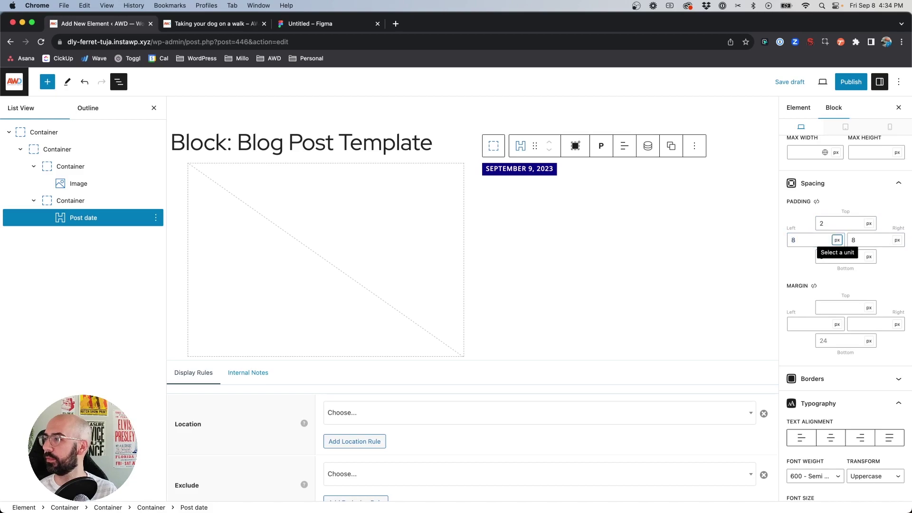
type("2")
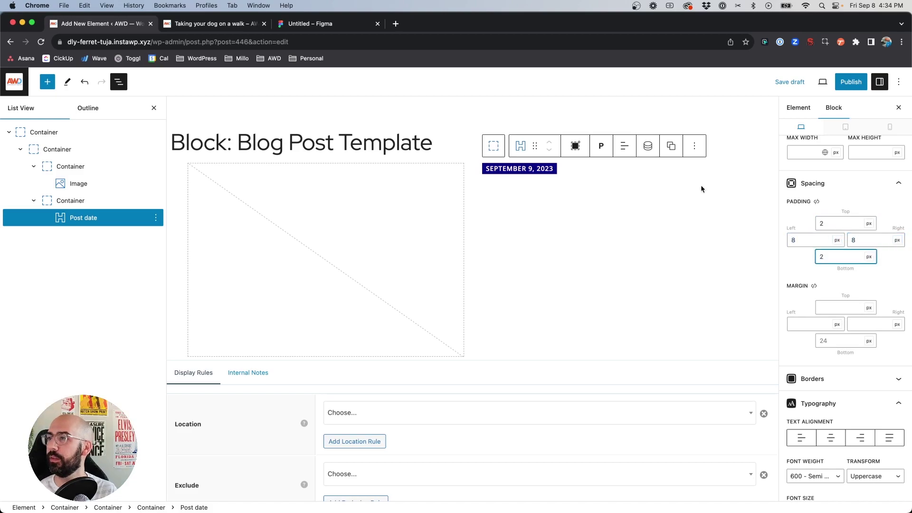
Check the Figma mockup, then add a Headline block below the post date in the same container as Heading 1.
left_click(313, 23)
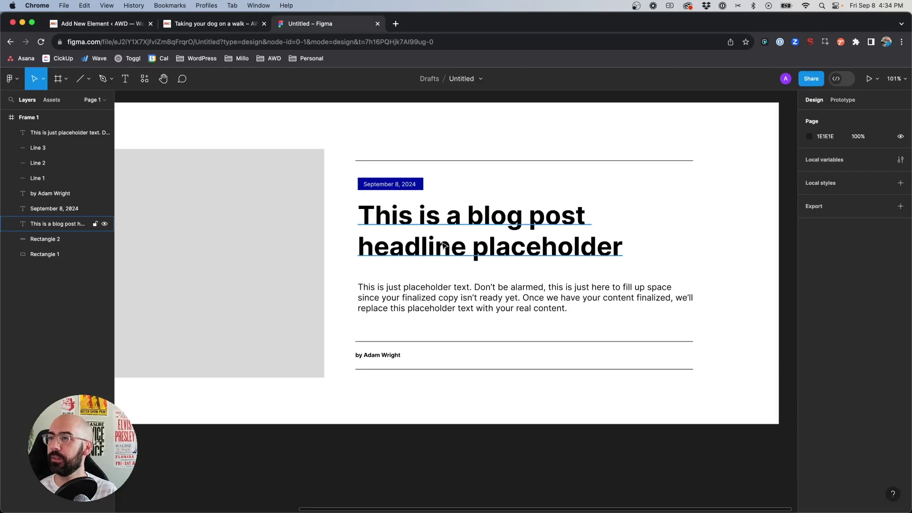
left_click(105, 26)
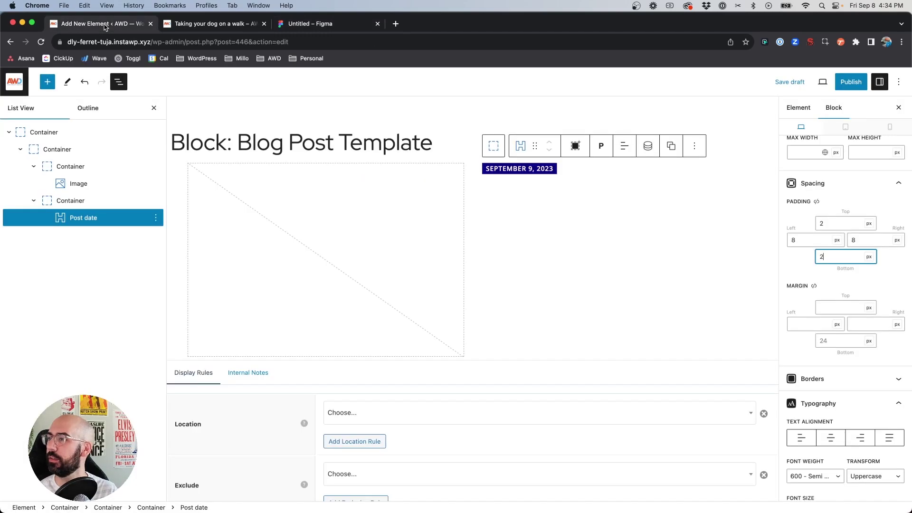
left_click(574, 171)
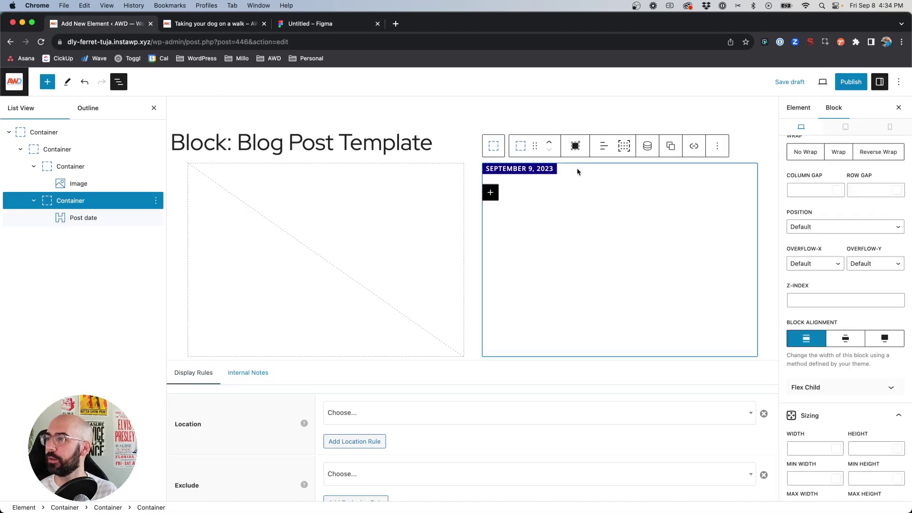
left_click(488, 194)
left_click(565, 306)
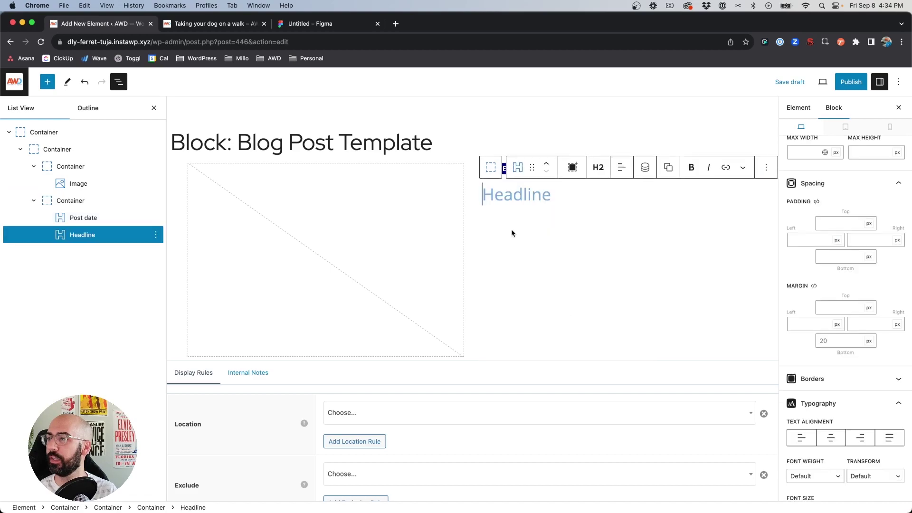
left_click(599, 167)
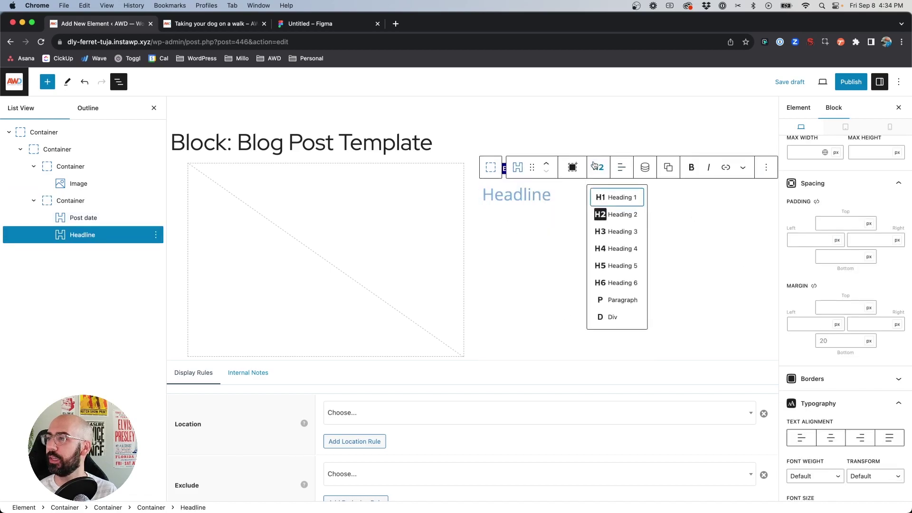
left_click(613, 197)
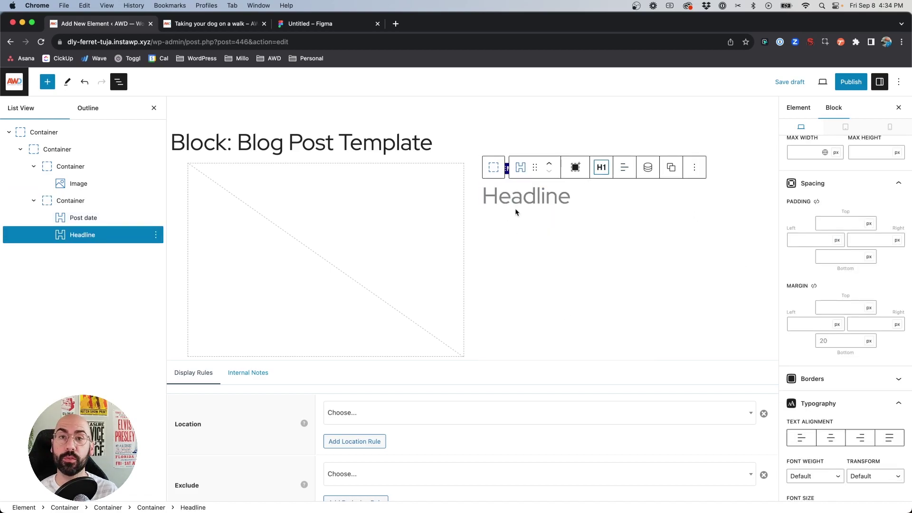
Enable dynamic data on the H1 headline and set its content source to the current post's Title.
scroll(826, 363, "down", 1)
scroll(826, 363, "down", 10)
left_click(795, 414)
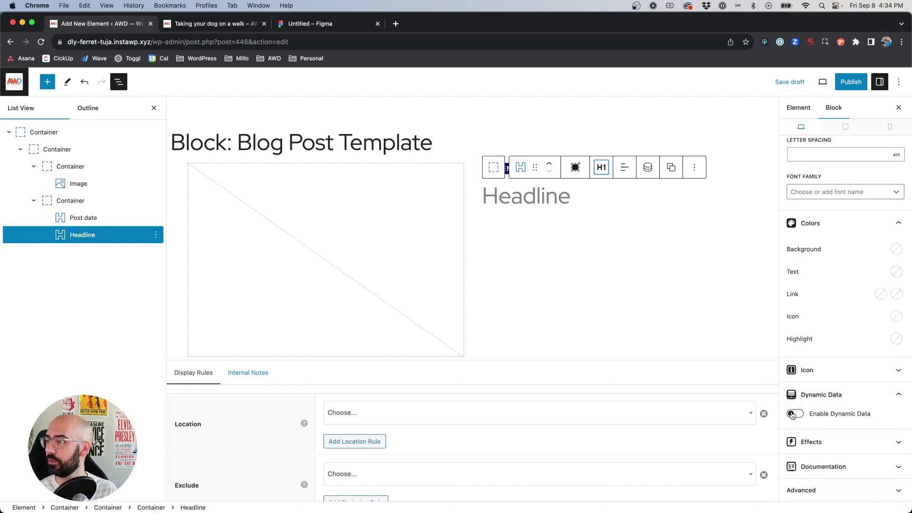
scroll(811, 327, "down", 5)
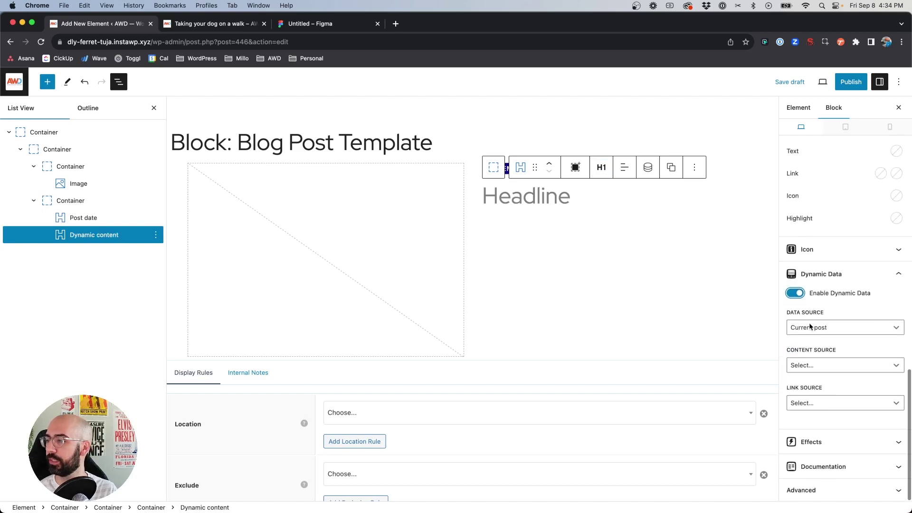
left_click(812, 367)
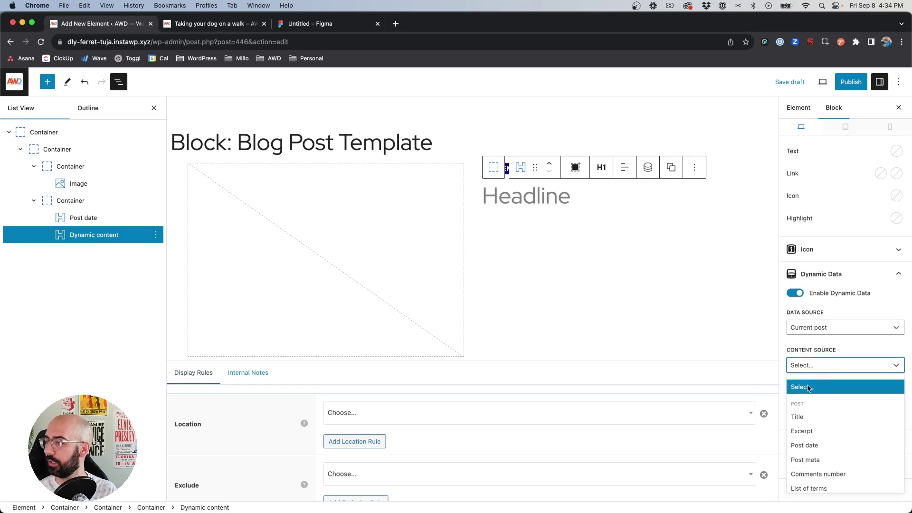
left_click(810, 417)
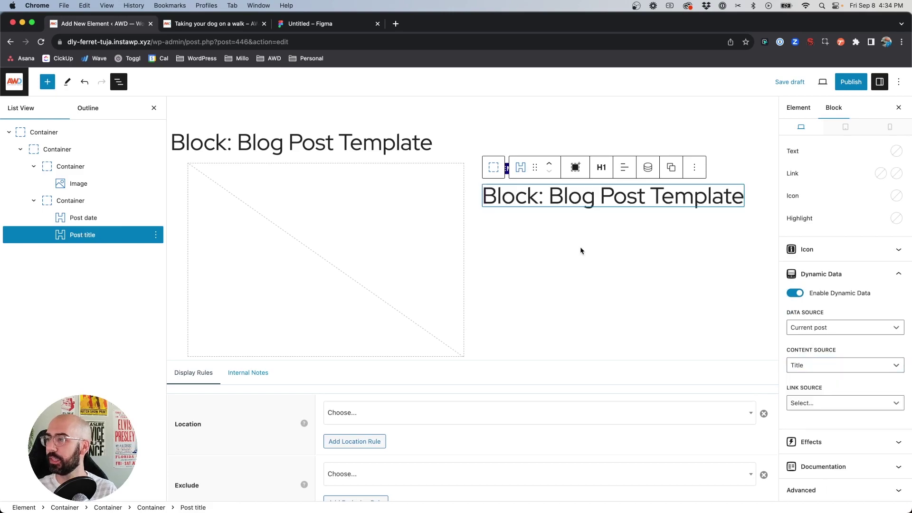
Set the post title headline's font size to 42 px.
scroll(853, 238, "up", 7)
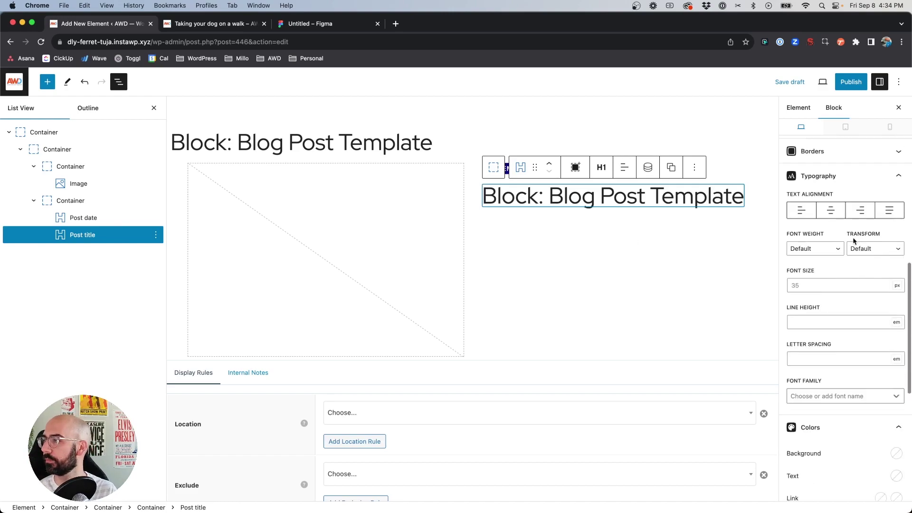
left_click(803, 287)
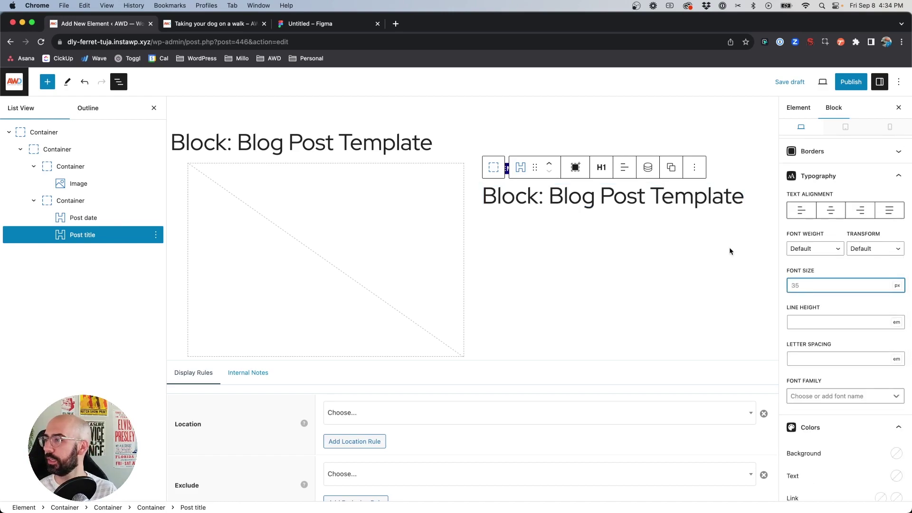
type("42")
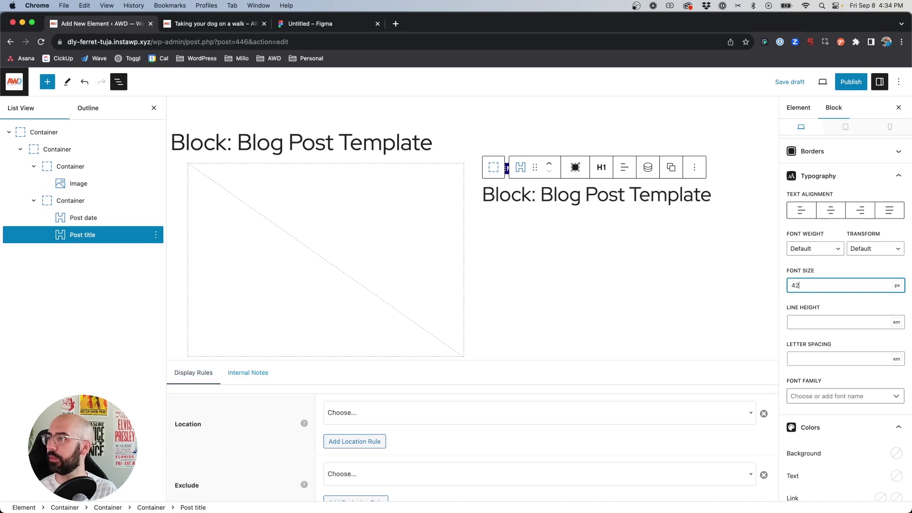
left_click(729, 251)
double_click(729, 251)
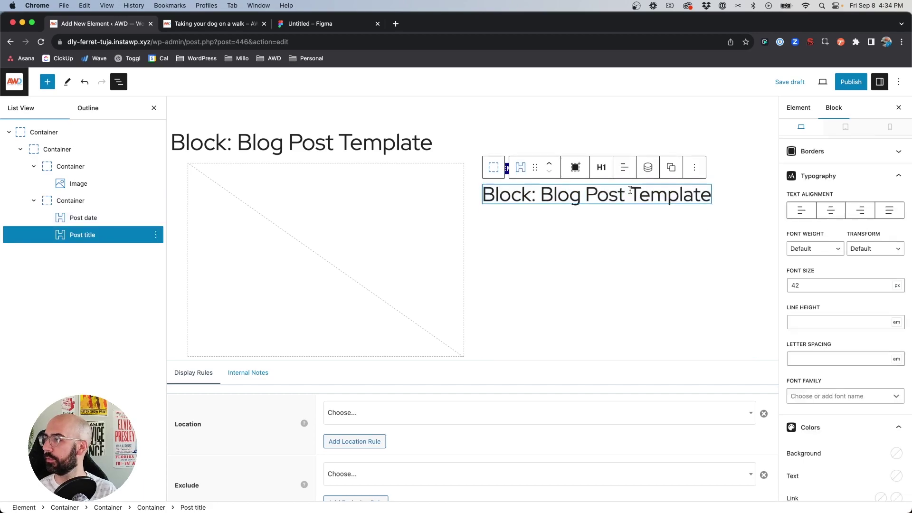
Set the post title headline's font size to 48 px and its font weight to 700 - Bold.
scroll(823, 301, "down", 5)
scroll(814, 228, "up", 2)
double_click(807, 200)
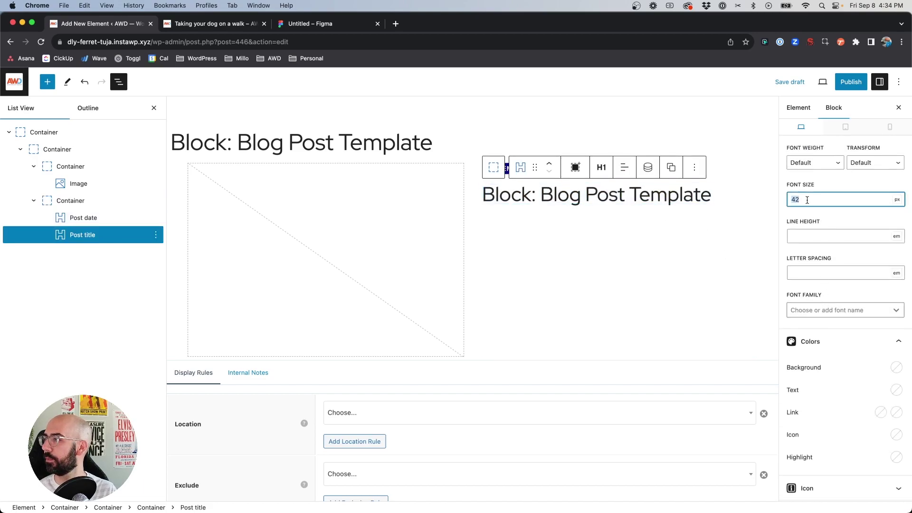
type("48")
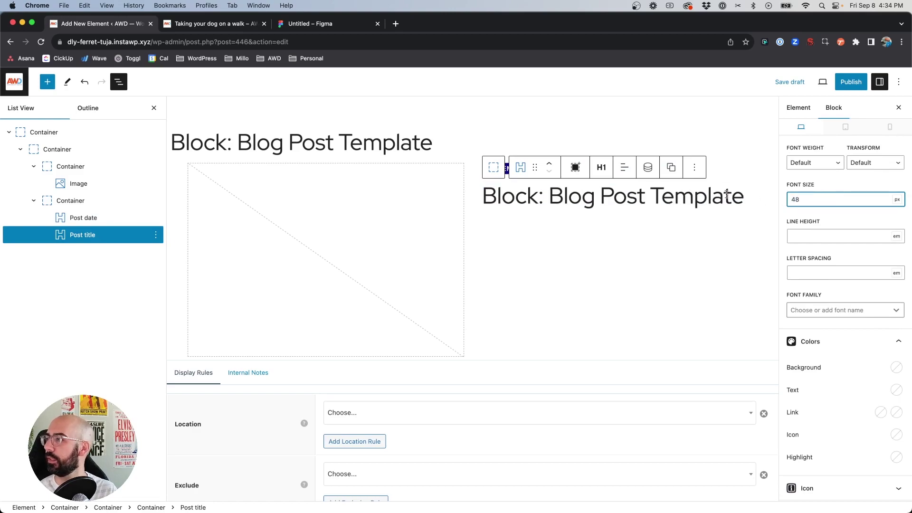
scroll(815, 190, "up", 1)
left_click(813, 186)
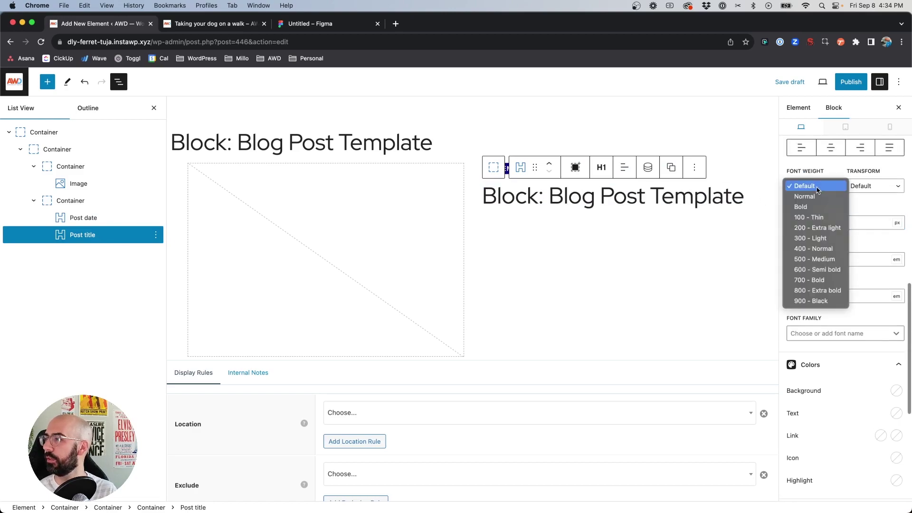
left_click(815, 279)
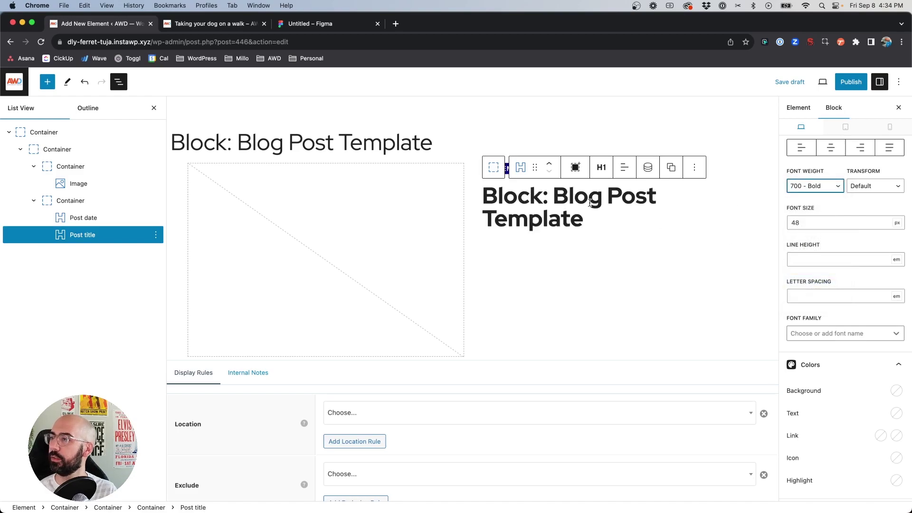
Check the Figma mockup, then add a Headline block below the post title in the same container, tagged as Paragraph.
left_click(294, 27)
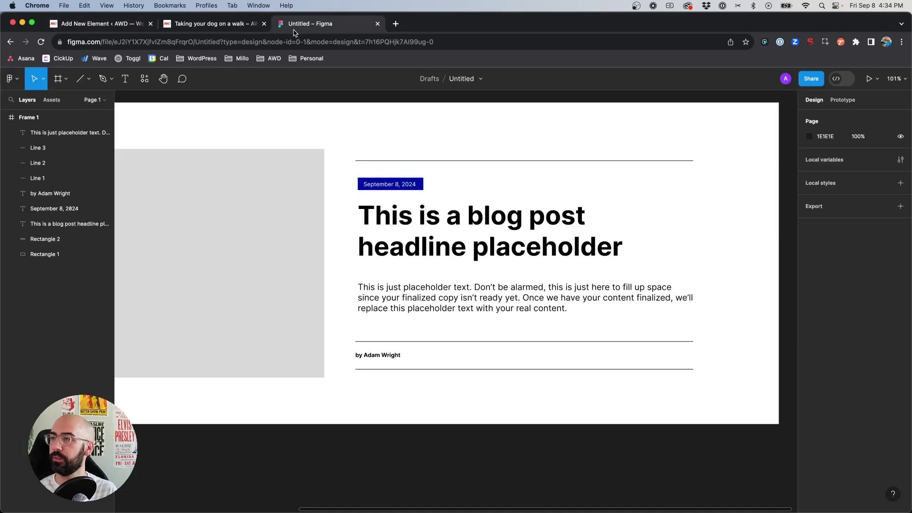
left_click(102, 24)
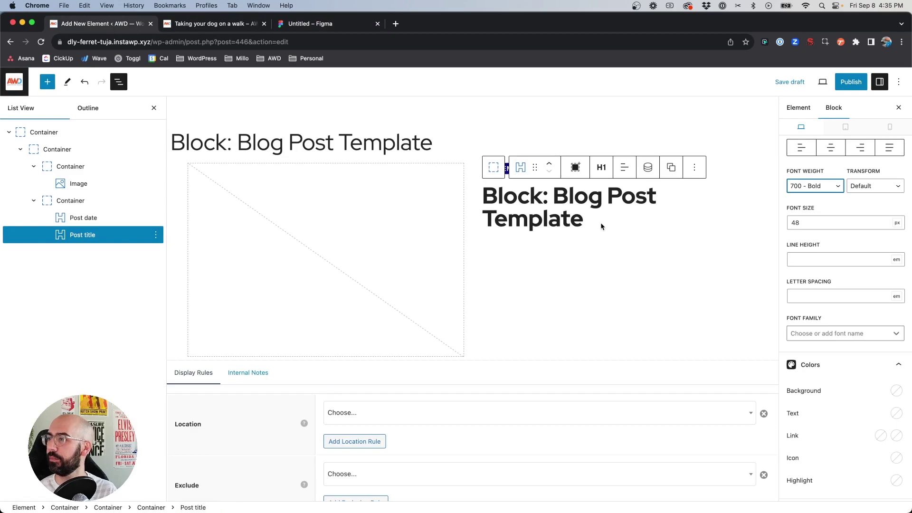
left_click(531, 133)
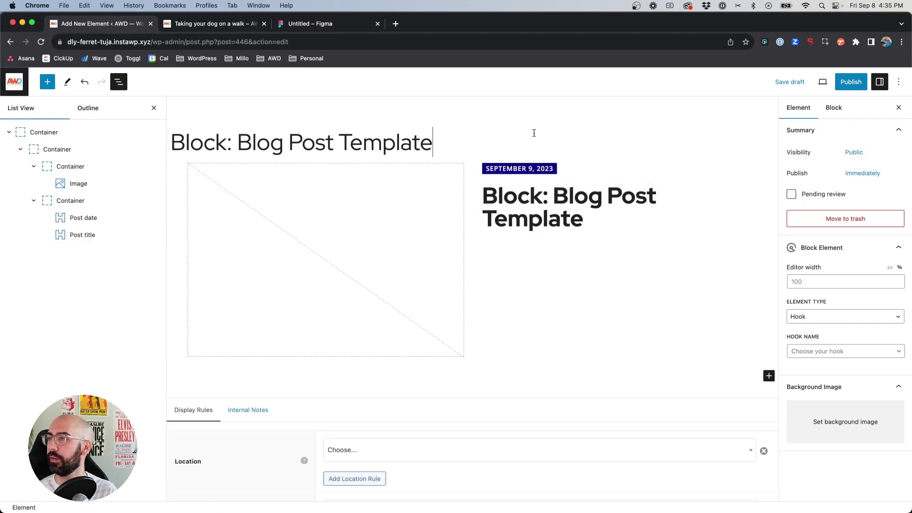
left_click(541, 224)
left_click(611, 233)
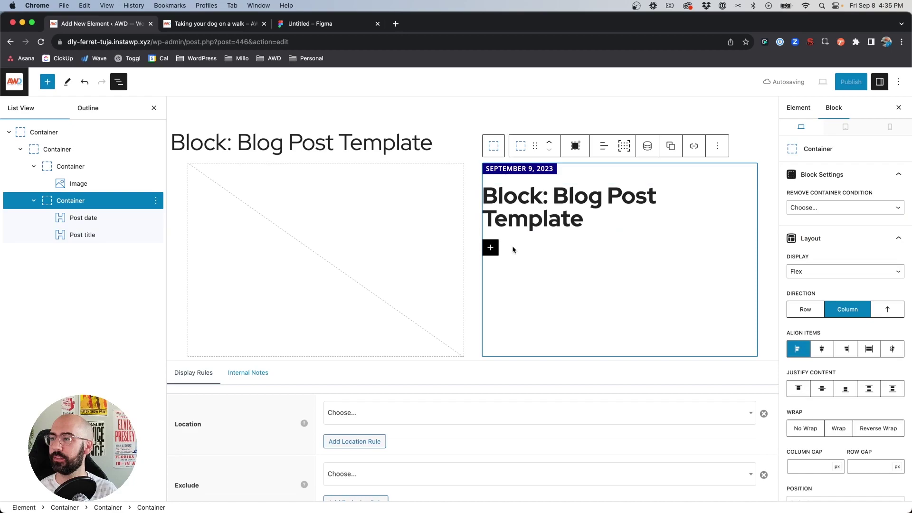
left_click(490, 247)
left_click(615, 319)
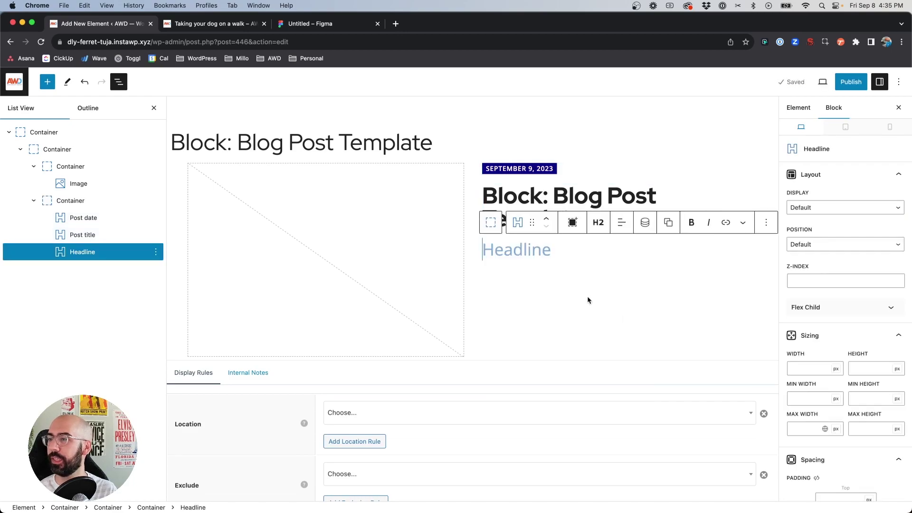
left_click(600, 223)
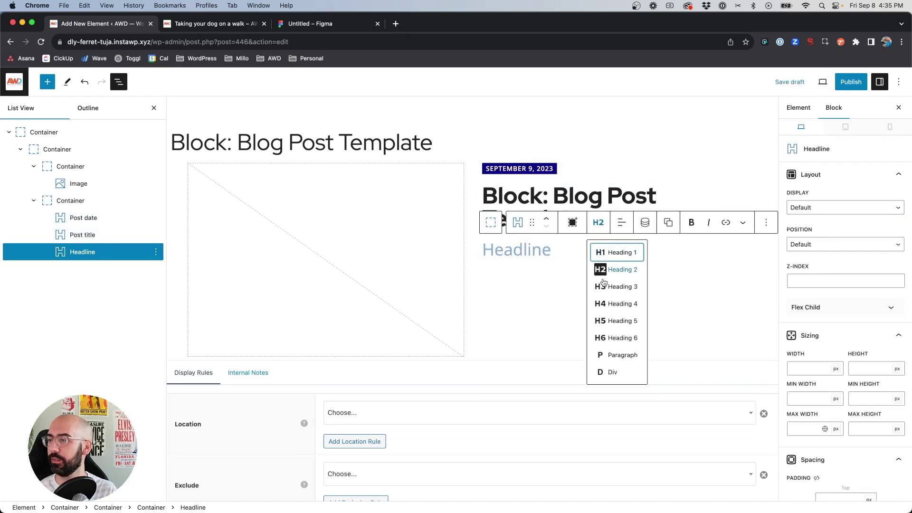
left_click(620, 354)
Enable dynamic data on the new paragraph headline and set its content source to the current post's Excerpt.
scroll(871, 352, "down", 15)
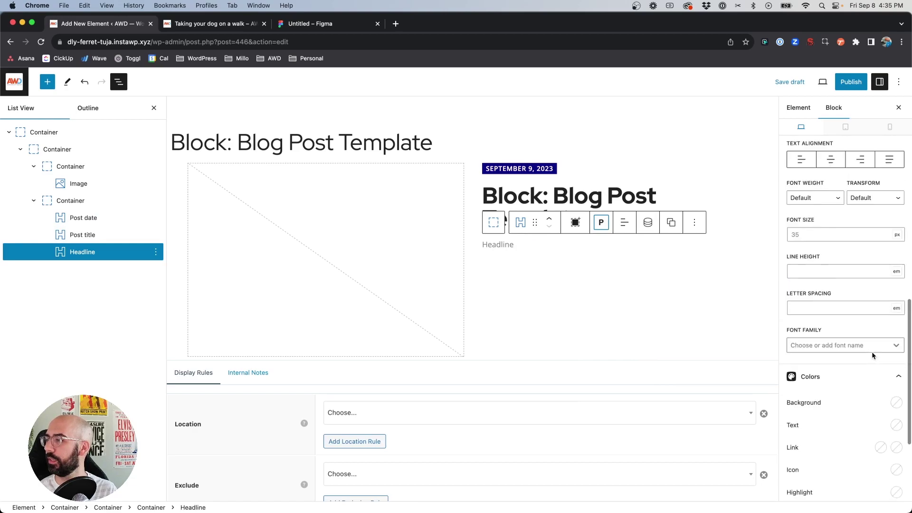
left_click(795, 414)
scroll(796, 394, "down", 3)
scroll(796, 374, "down", 2)
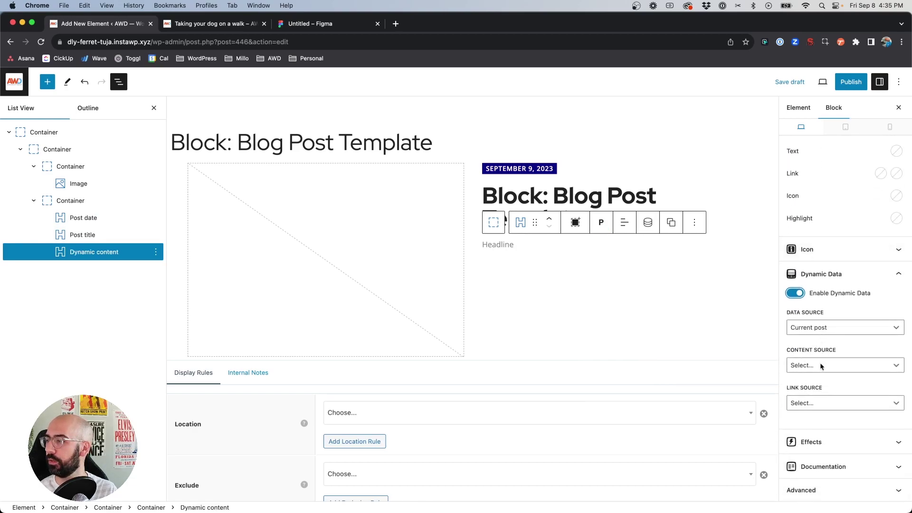
left_click(820, 364)
left_click(811, 432)
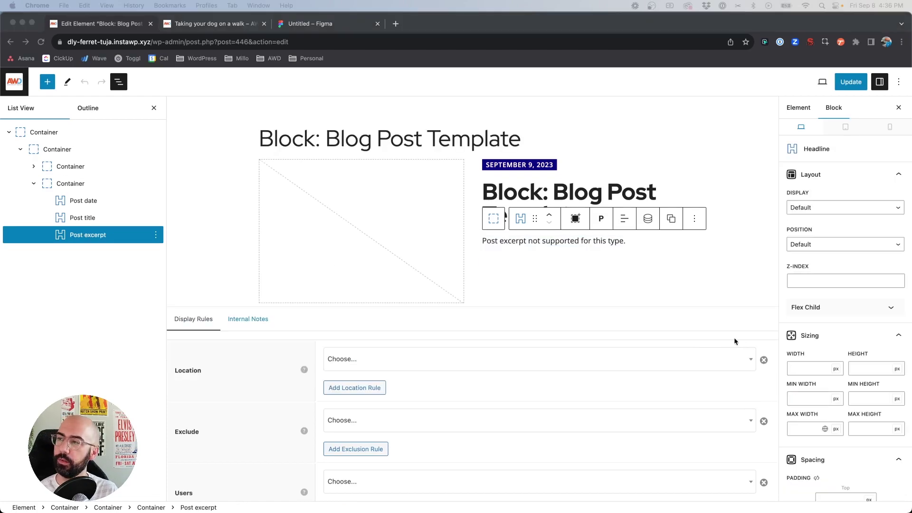
Check the author line in the Figma mockup, then add a Headline block below the post excerpt, tagged as Paragraph.
left_click(627, 240)
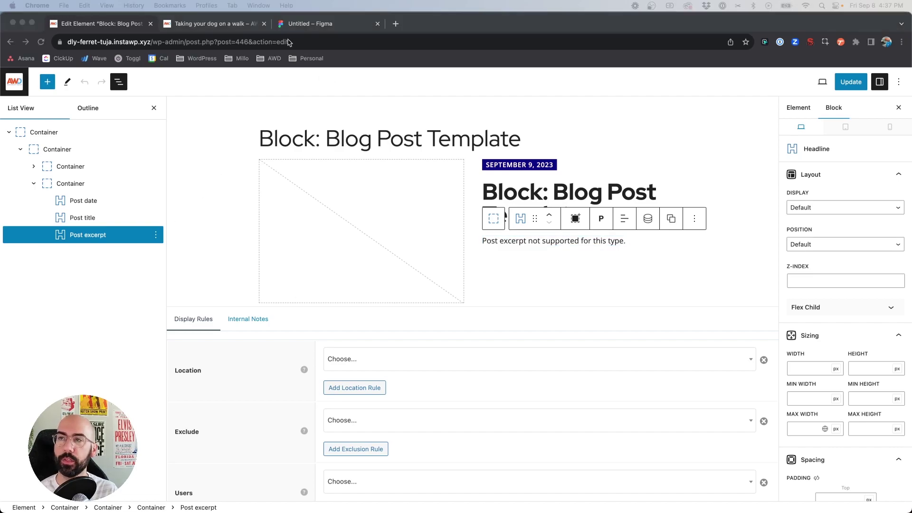
left_click(311, 24)
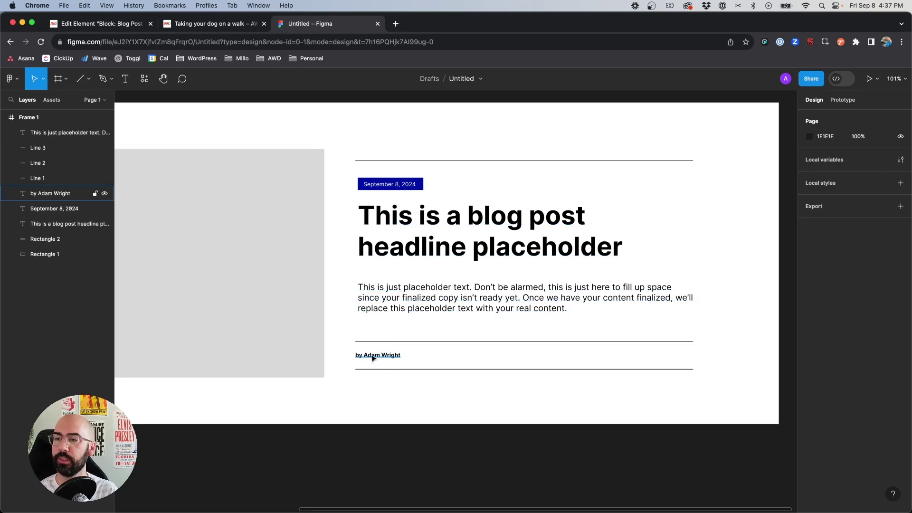
left_click(132, 26)
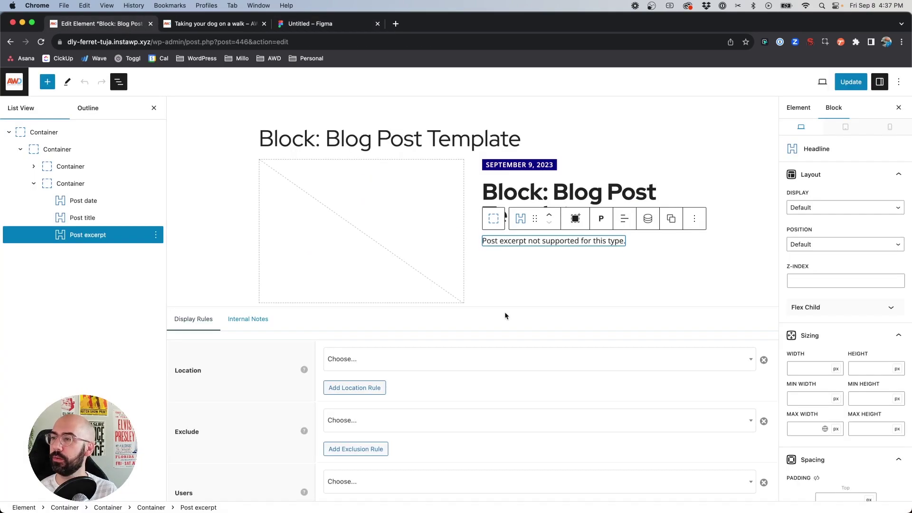
left_click(580, 275)
left_click(314, 24)
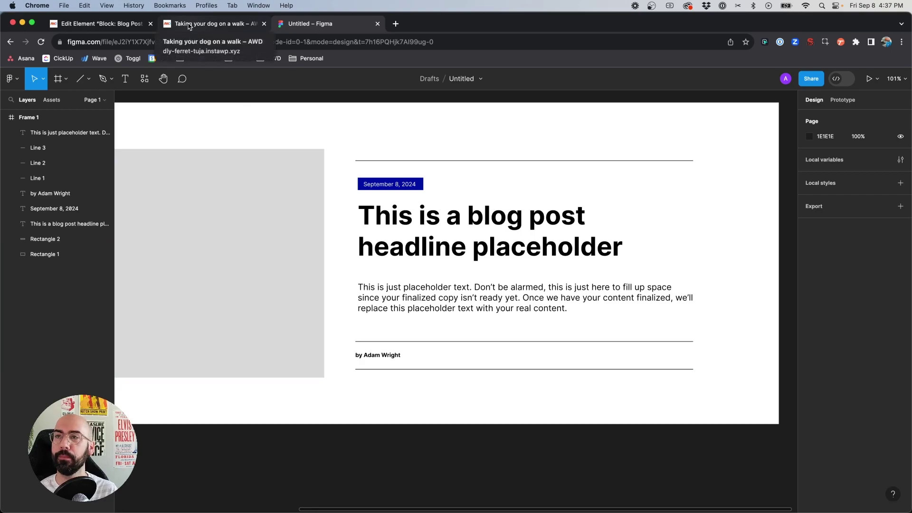
left_click(123, 25)
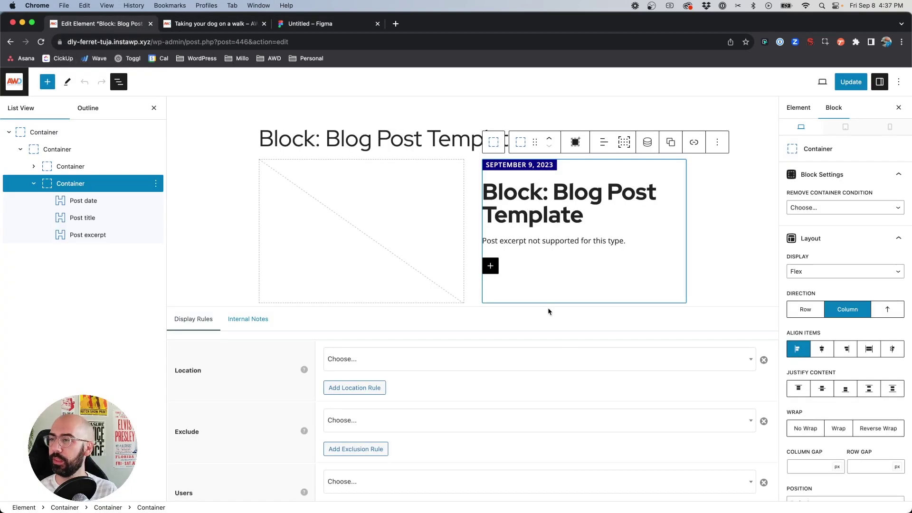
left_click(490, 268)
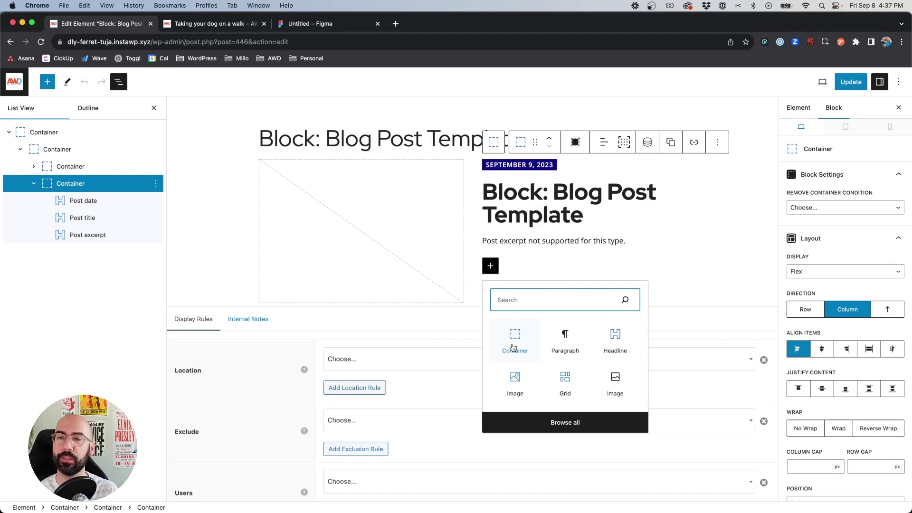
left_click(615, 344)
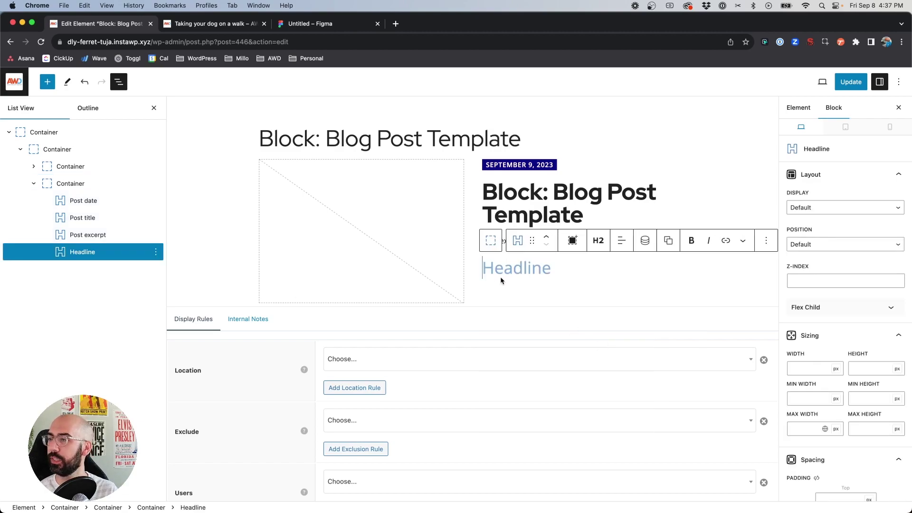
left_click(598, 240)
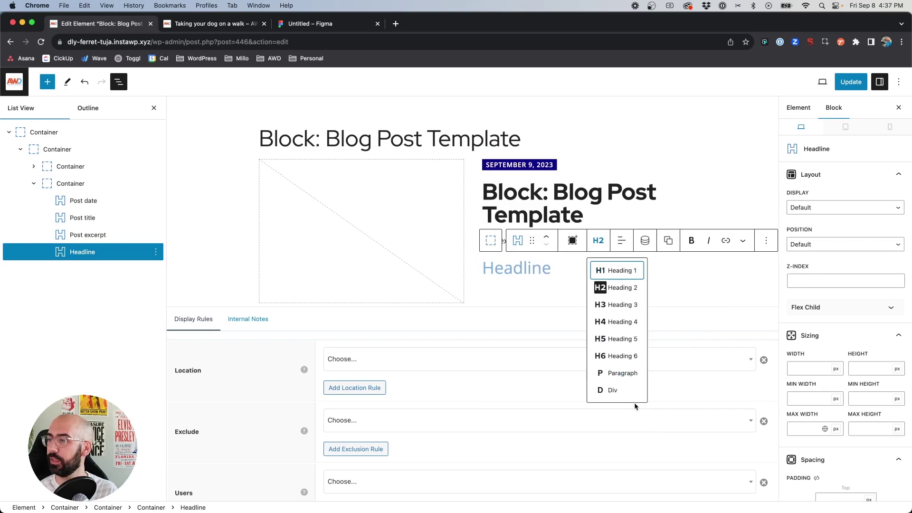
left_click(623, 373)
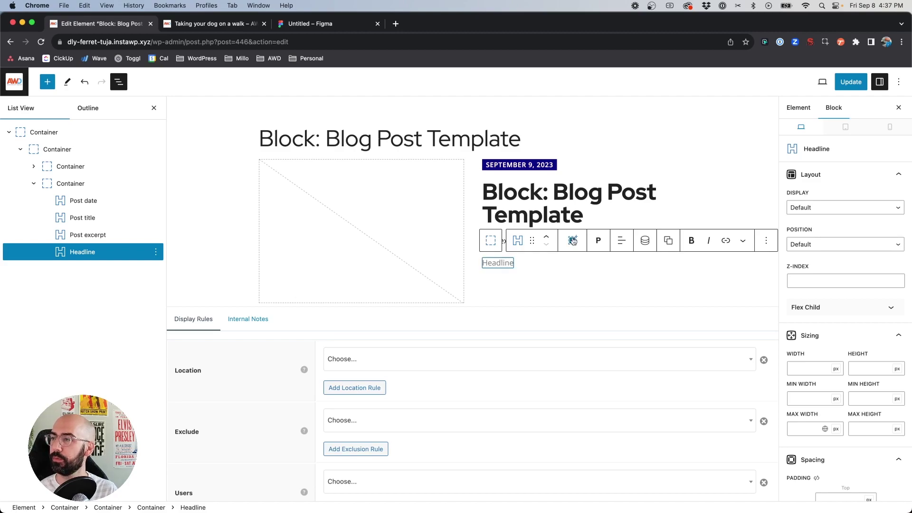
Set the new headline's dynamic text type to Post author name, with "By " as the before text.
left_click(645, 241)
left_click(660, 283)
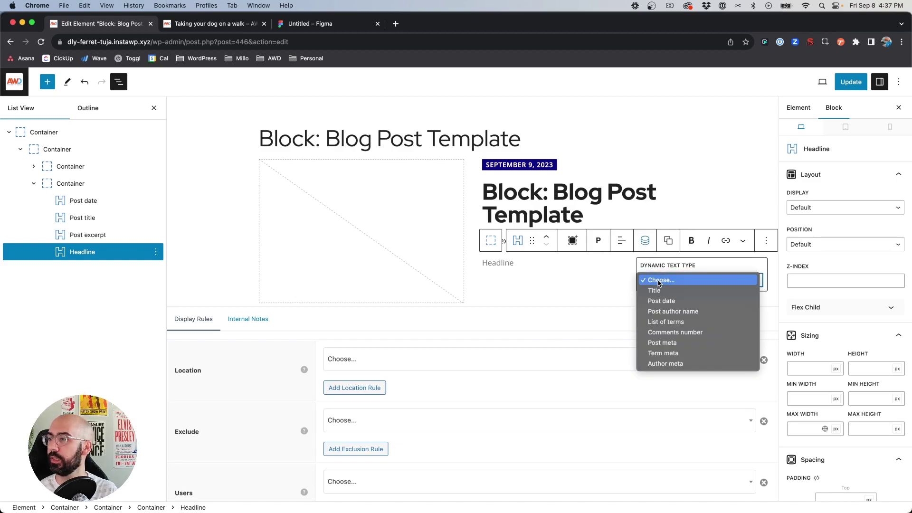
left_click(676, 311)
left_click(669, 314)
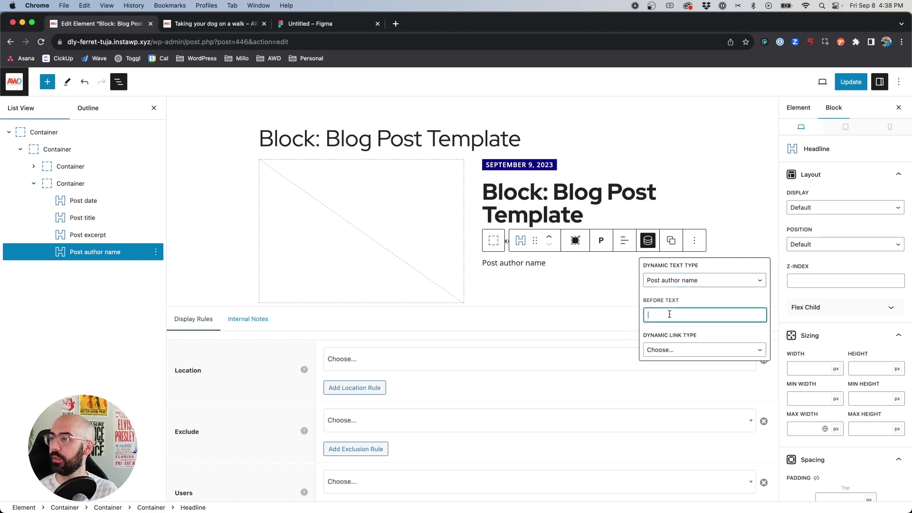
type("By")
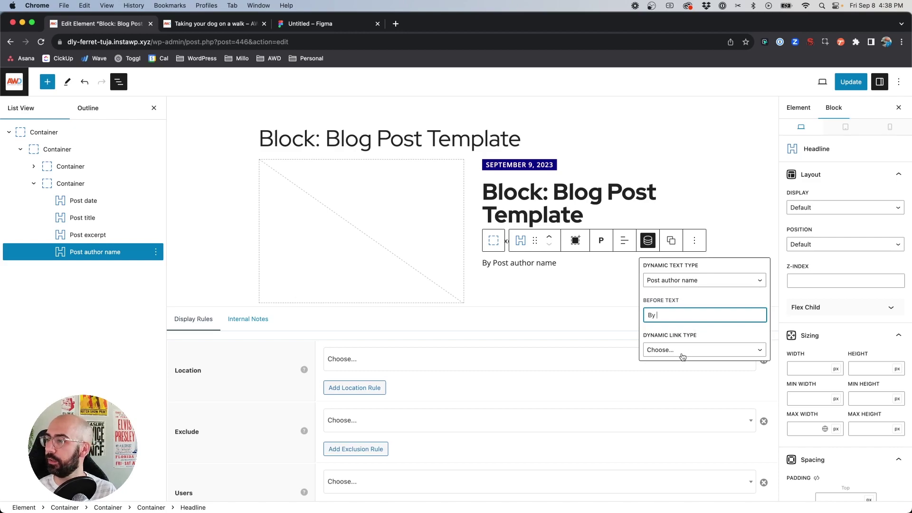
left_click(528, 263)
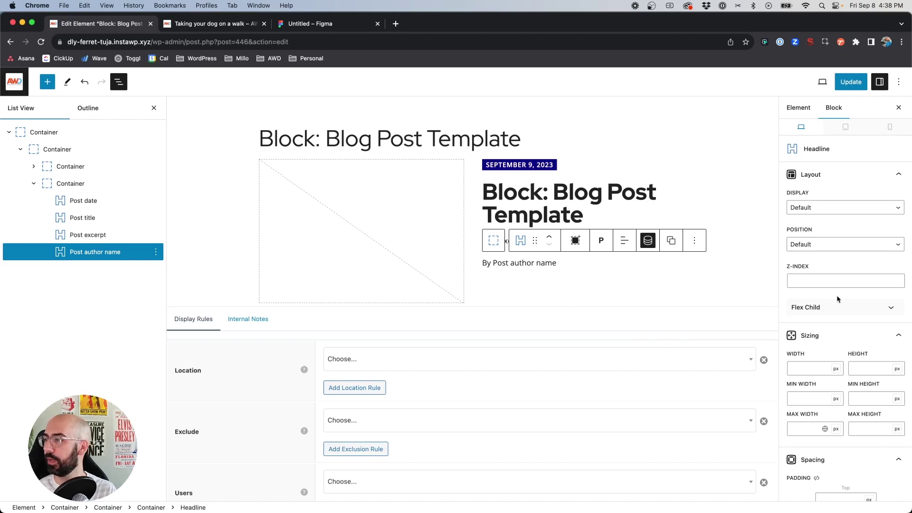
Set the post author name headline's font size to 12 px and its font weight to 700 - Bold.
scroll(838, 298, "down", 3)
scroll(838, 299, "down", 10)
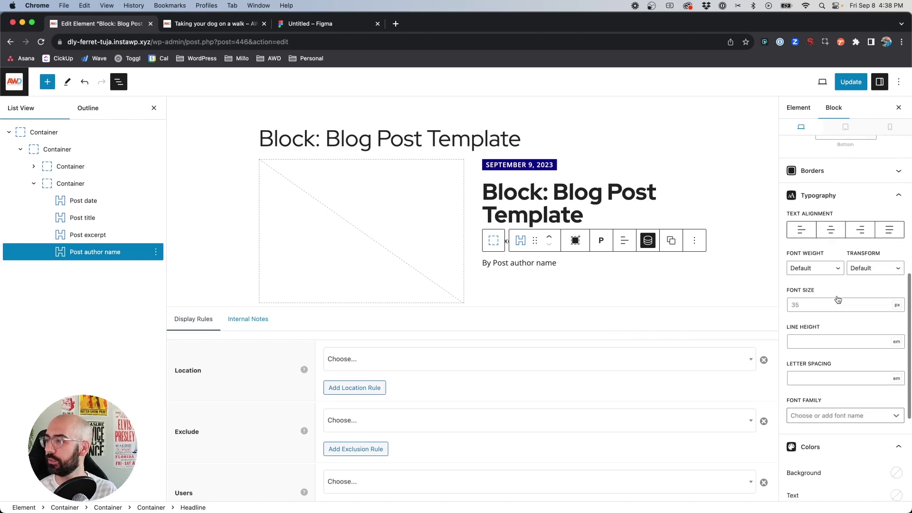
left_click(812, 297)
type("12")
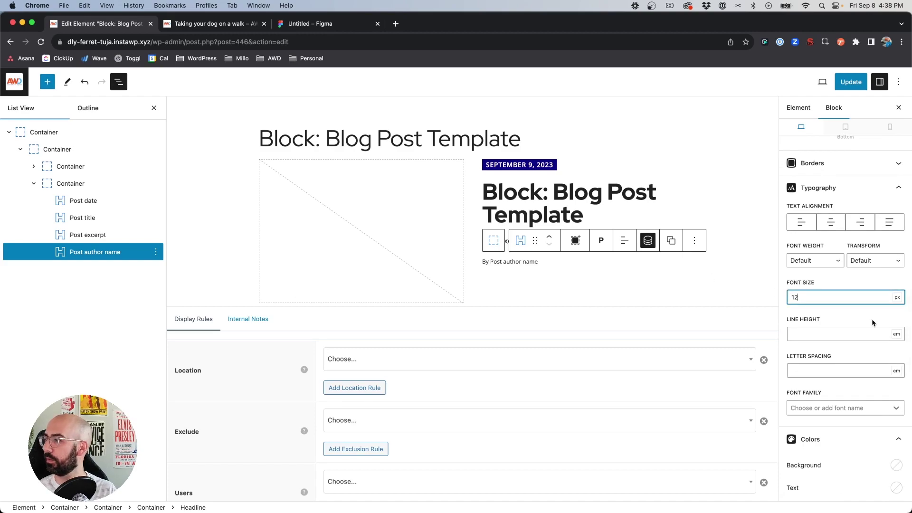
left_click(804, 260)
left_click(809, 355)
Check the author line in the Figma mockup, then give the author name headline 2 px top and bottom borders.
left_click(308, 25)
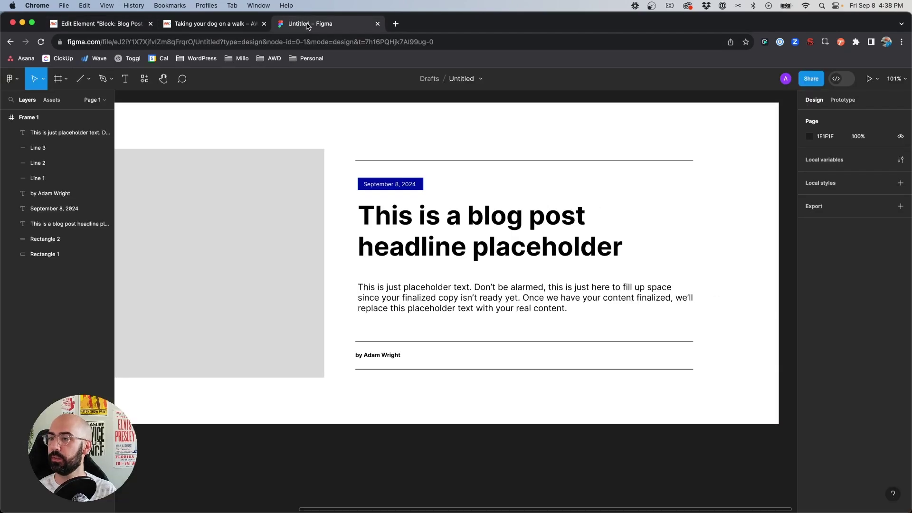
left_click(133, 24)
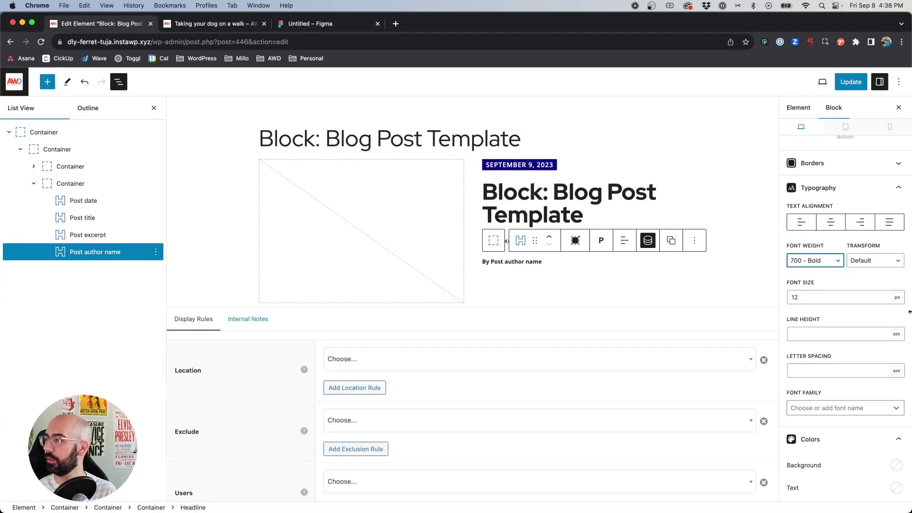
scroll(824, 326, "down", 5)
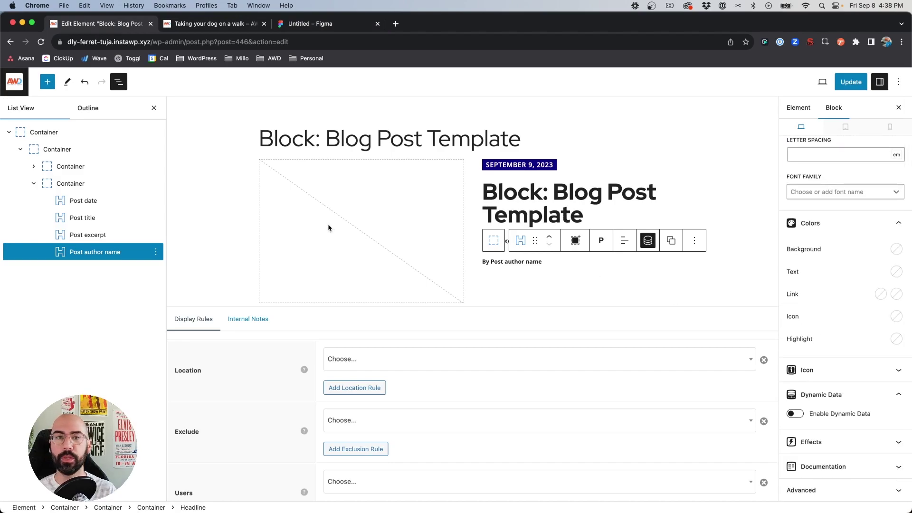
scroll(852, 267, "up", 5)
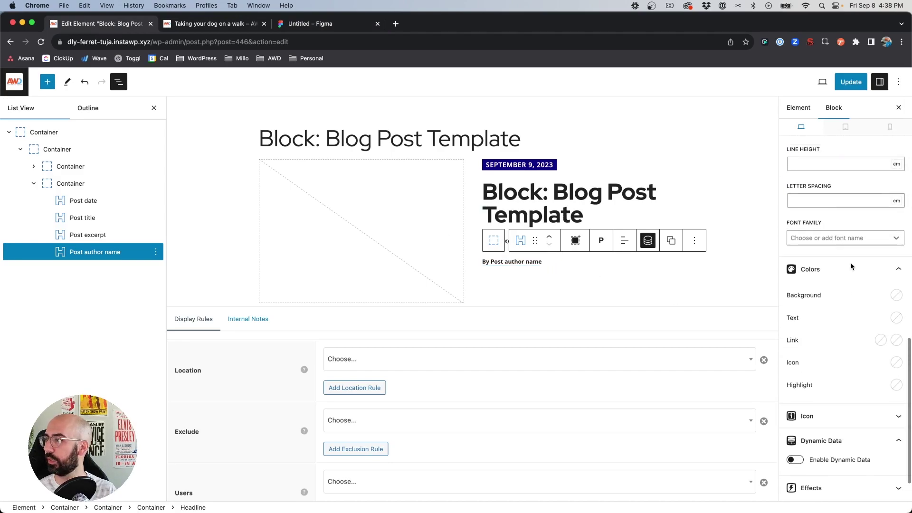
scroll(851, 267, "up", 2)
left_click(850, 255)
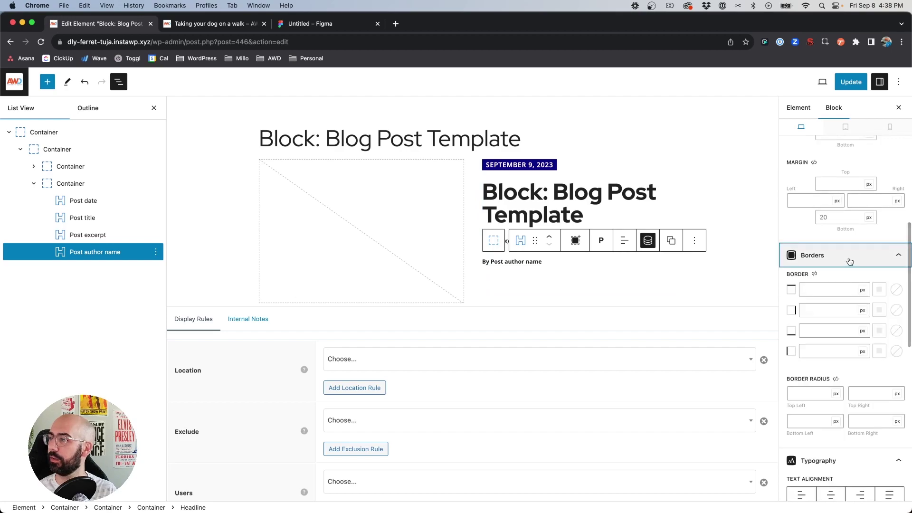
left_click(821, 288)
type("2")
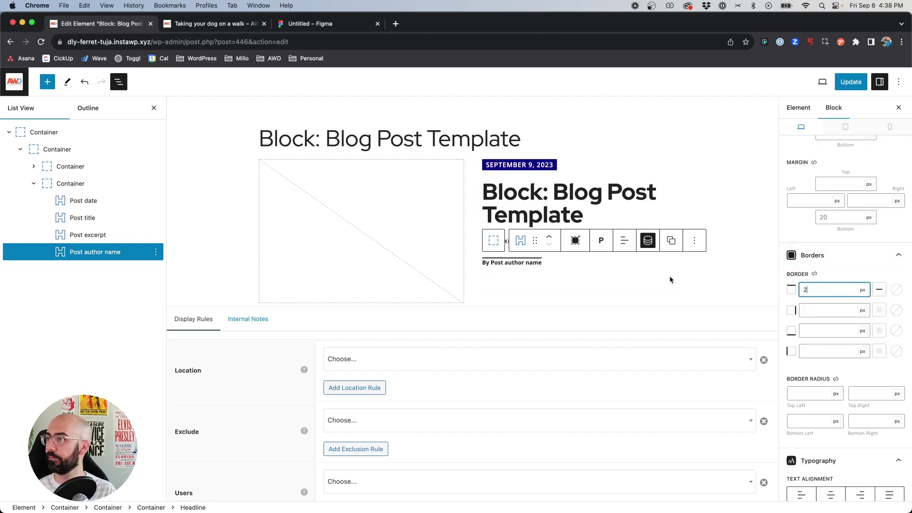
left_click(832, 325)
left_click(829, 331)
type("2")
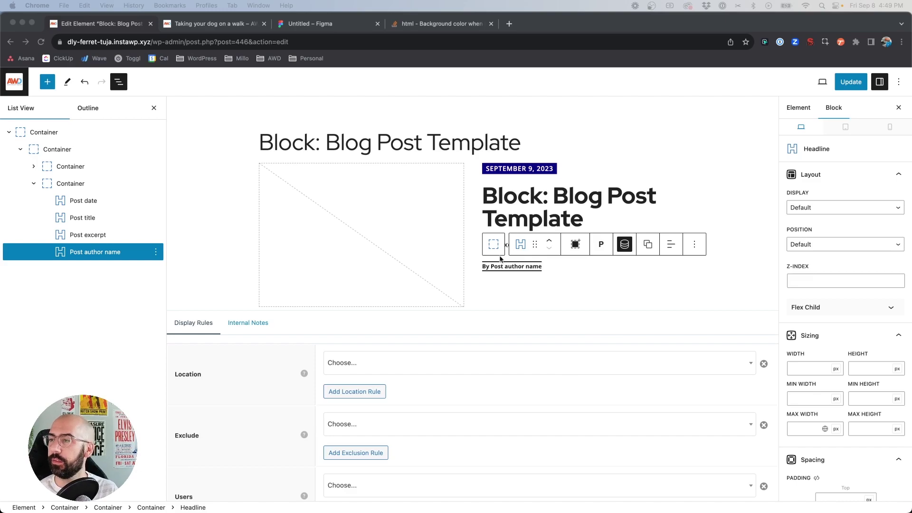
Try a Flex display on the post author name headline.
left_click(503, 272)
left_click(512, 266)
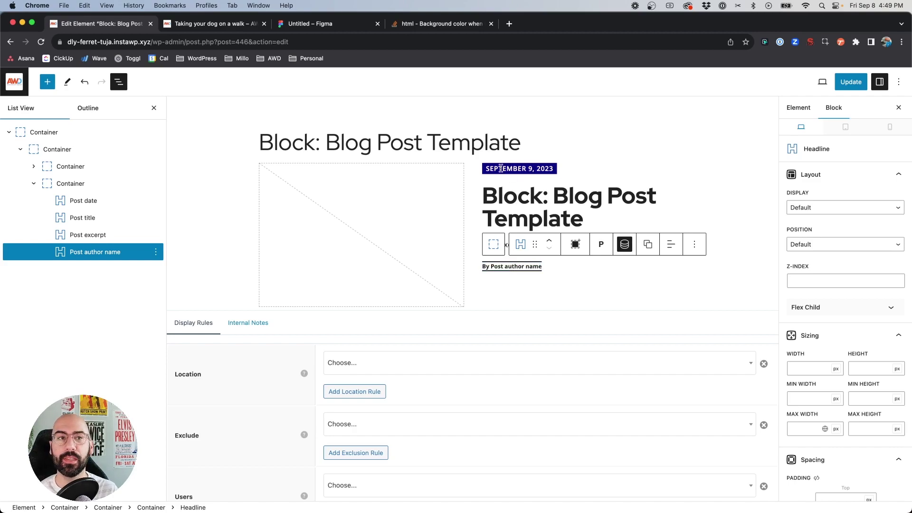
left_click(521, 264)
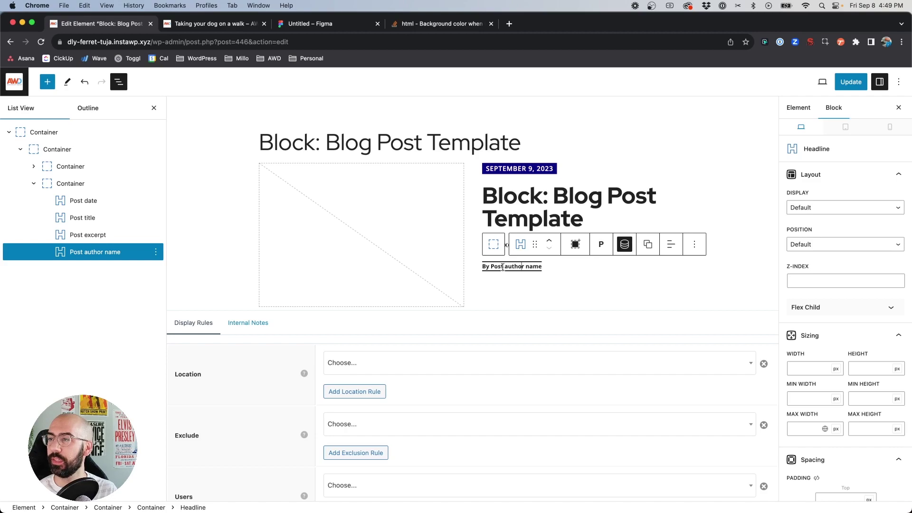
left_click(791, 210)
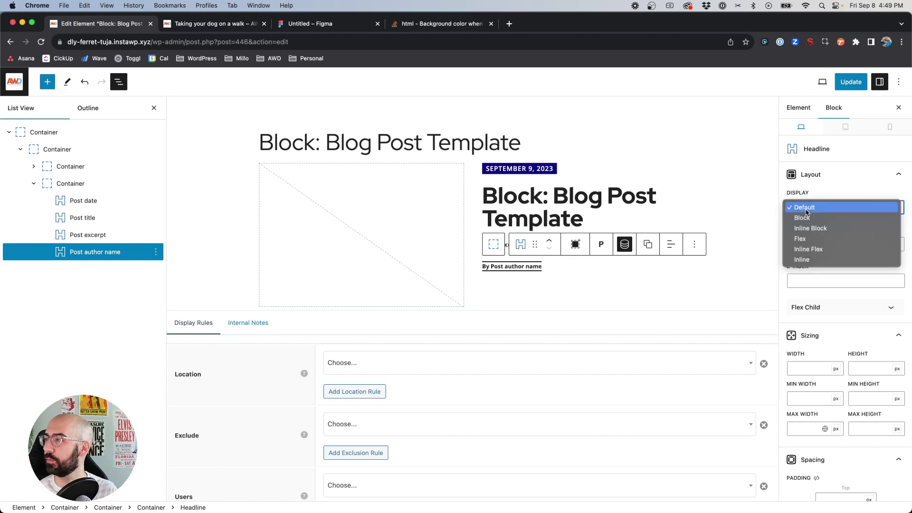
left_click(807, 238)
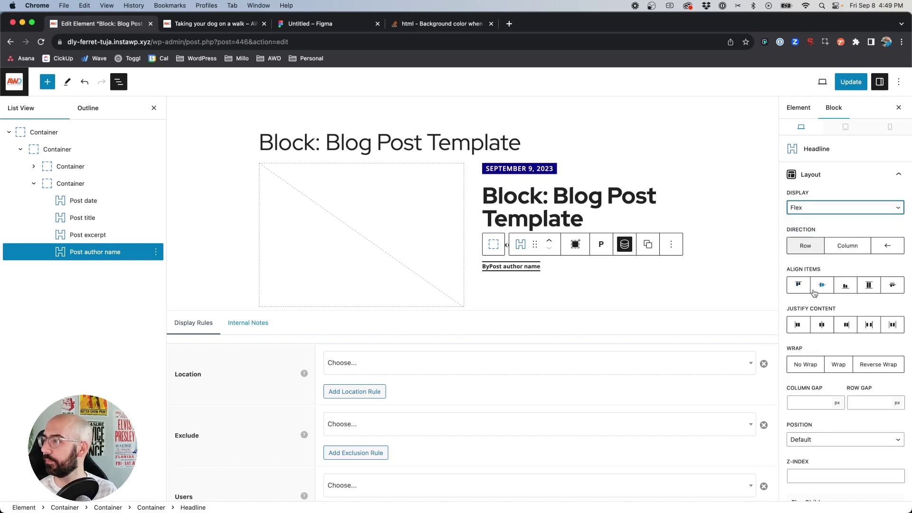
Set the post author name headline's minimum width to 100%.
scroll(853, 304, "down", 5)
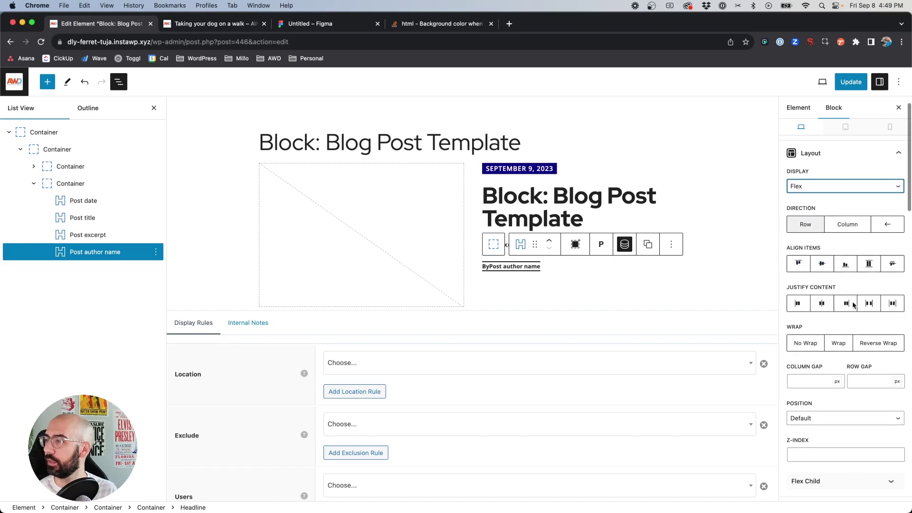
scroll(854, 306, "down", 7)
left_click(806, 327)
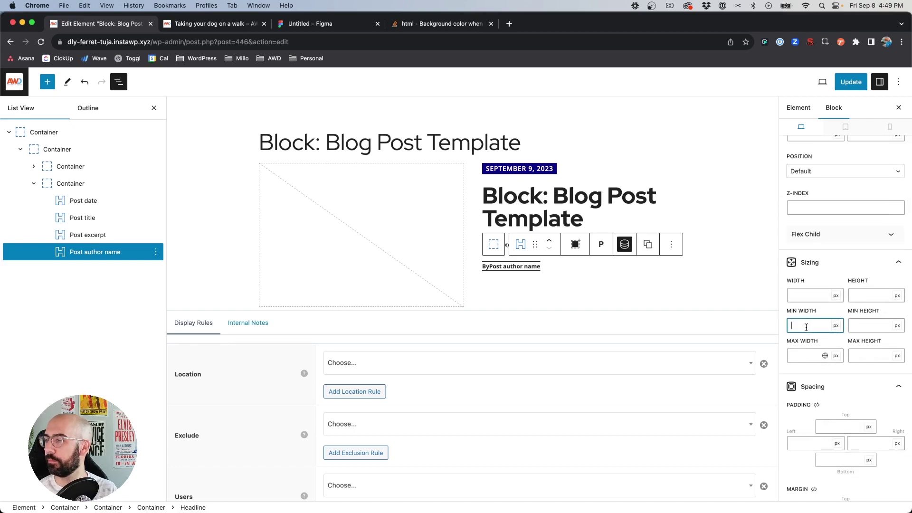
type("100%")
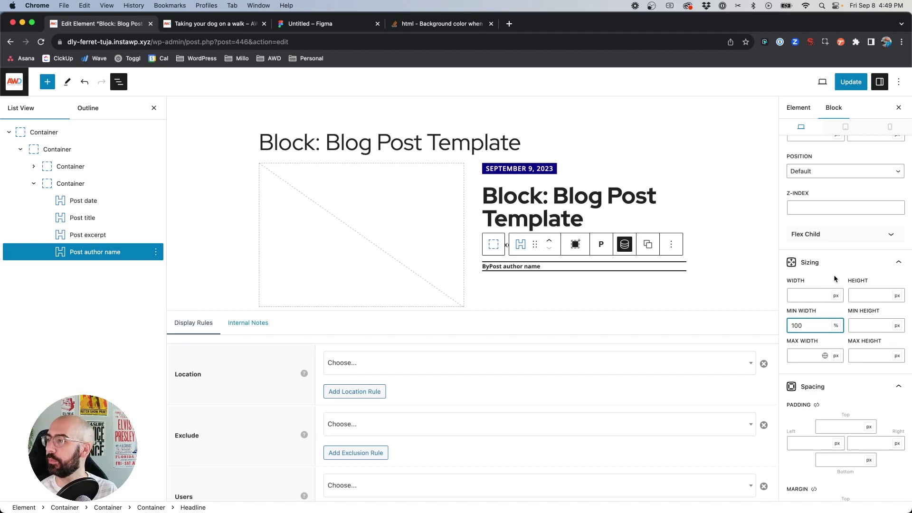
Set the author name headline's display back to Default.
scroll(834, 278, "up", 10)
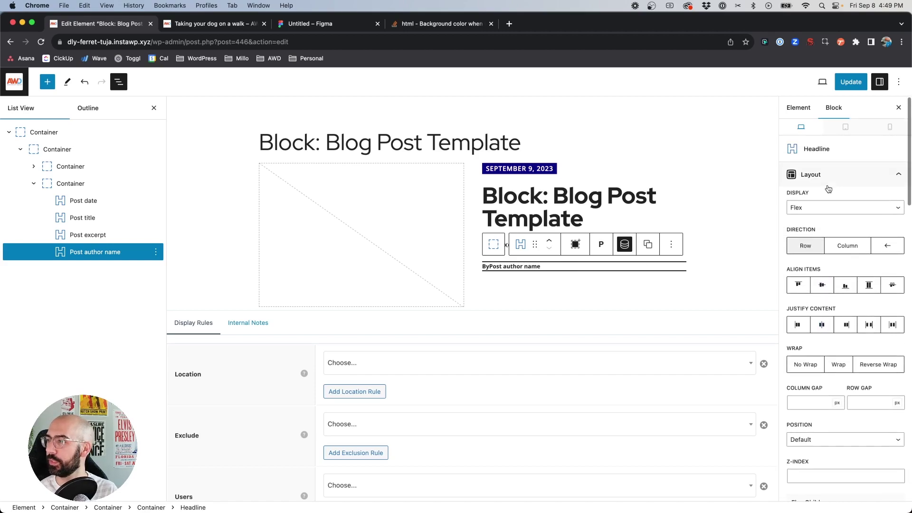
left_click(822, 208)
left_click(807, 175)
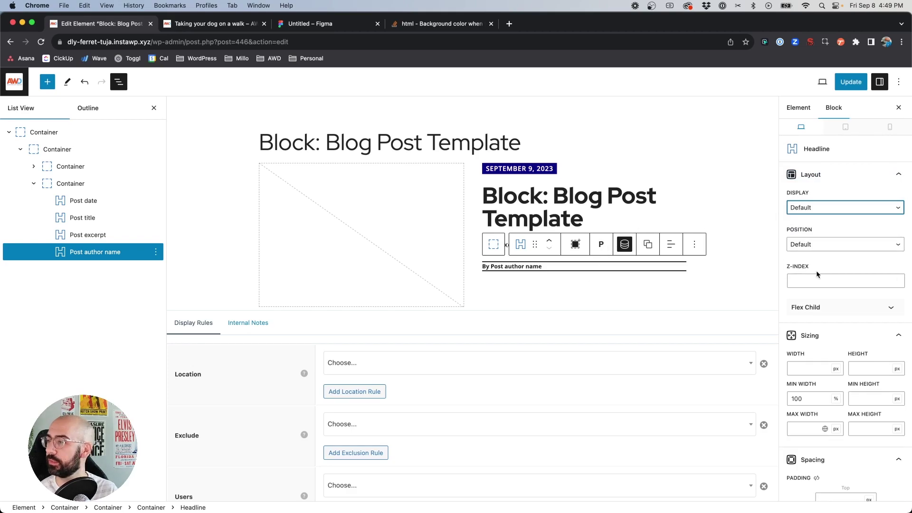
Give the post author name headline 10 px of top padding and 10 px of bottom padding.
scroll(816, 274, "down", 10)
scroll(817, 275, "down", 5)
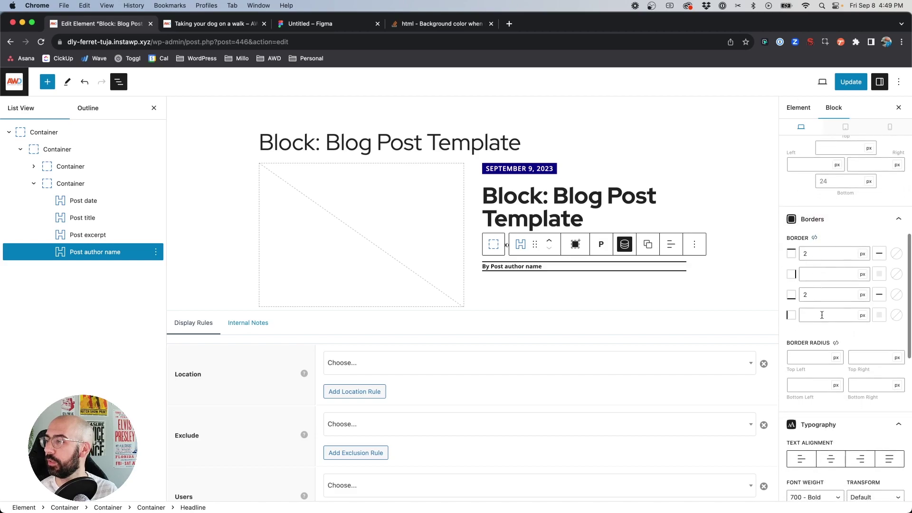
scroll(818, 309, "up", 10)
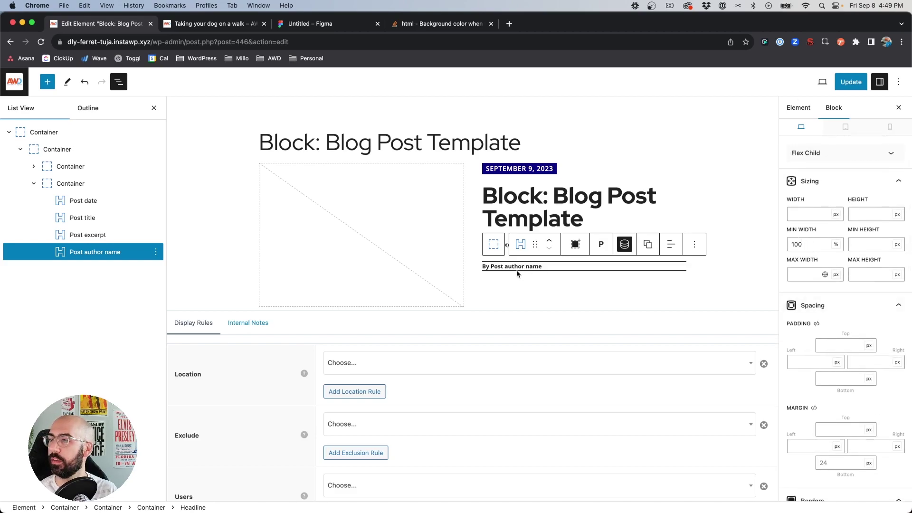
scroll(843, 287, "down", 5)
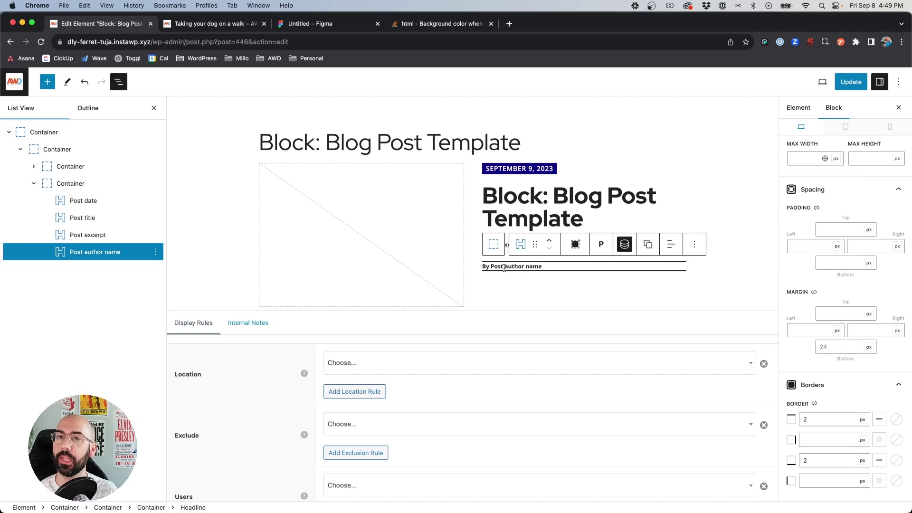
left_click(832, 226)
type("10")
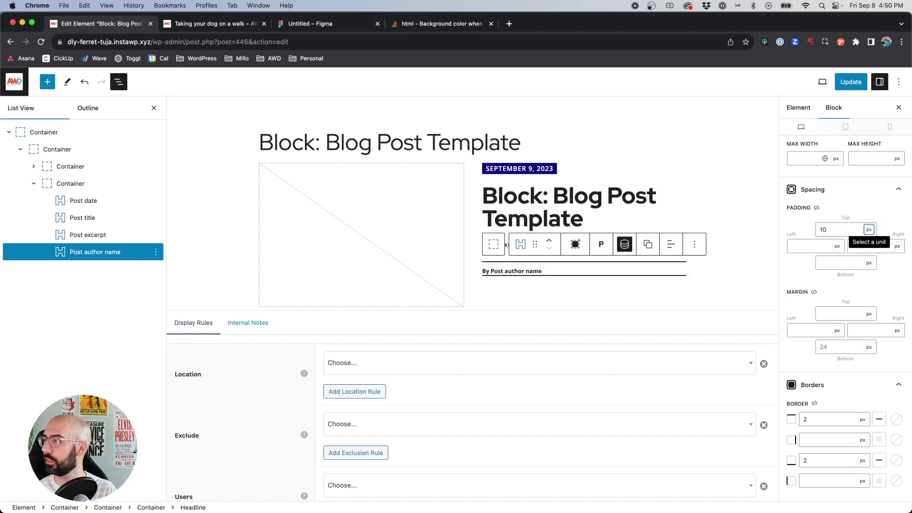
left_click(839, 263)
type("10")
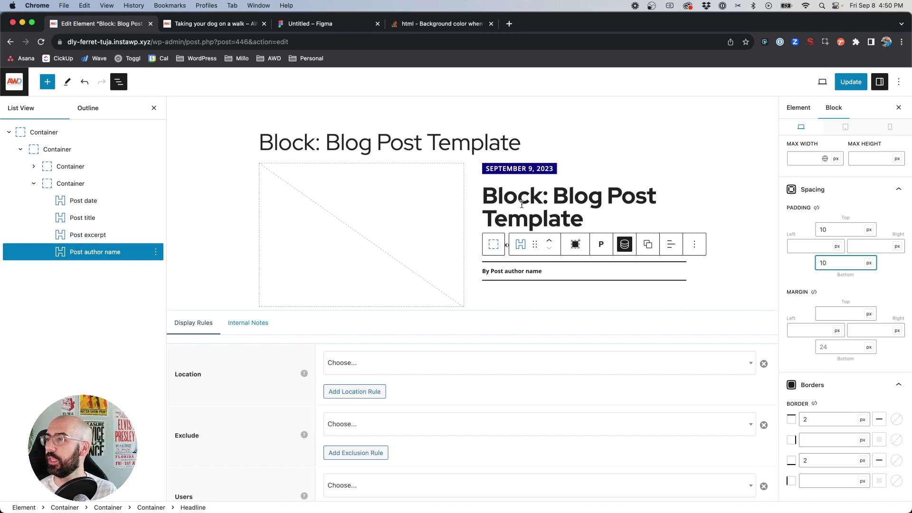
Check the line above the date in the Figma mockup, then give the container holding the post headlines a 2 px top border.
left_click(326, 24)
left_click(491, 24)
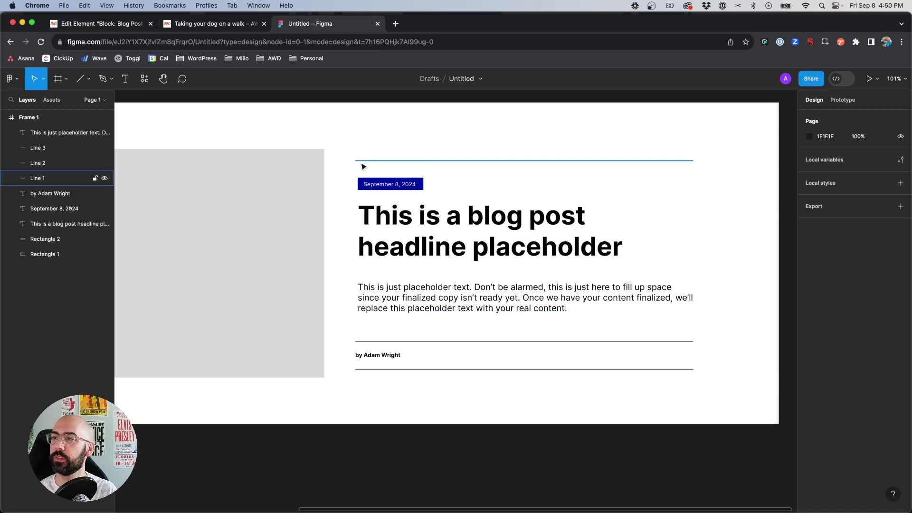
left_click(127, 25)
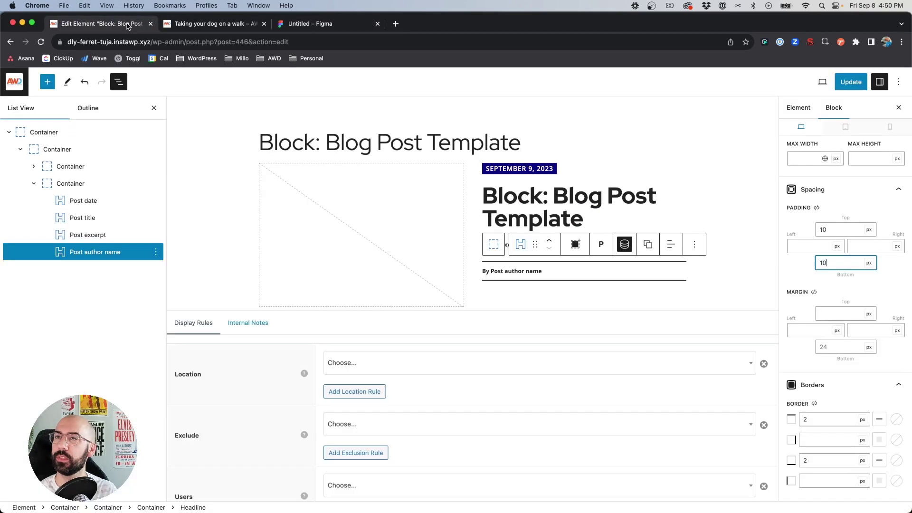
left_click(71, 184)
scroll(841, 328, "down", 10)
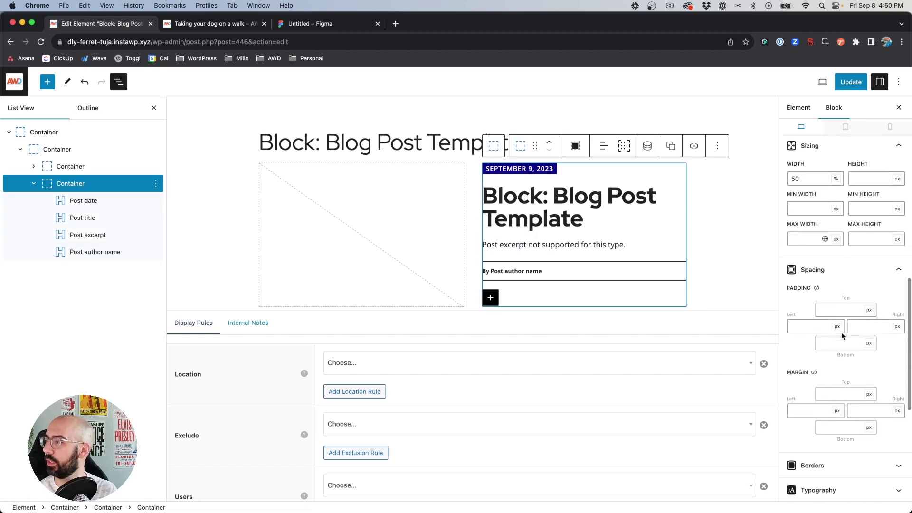
scroll(841, 331, "down", 5)
left_click(833, 311)
scroll(829, 266, "down", 3)
left_click(822, 232)
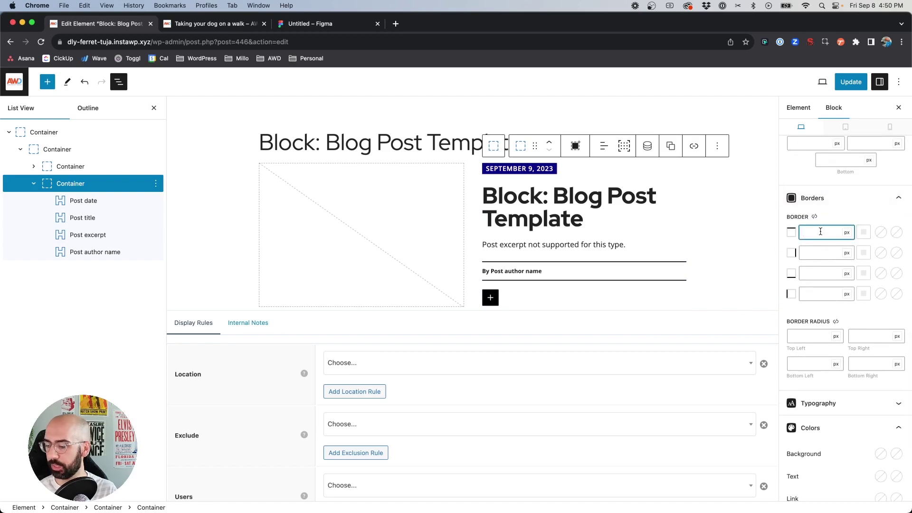
type("2")
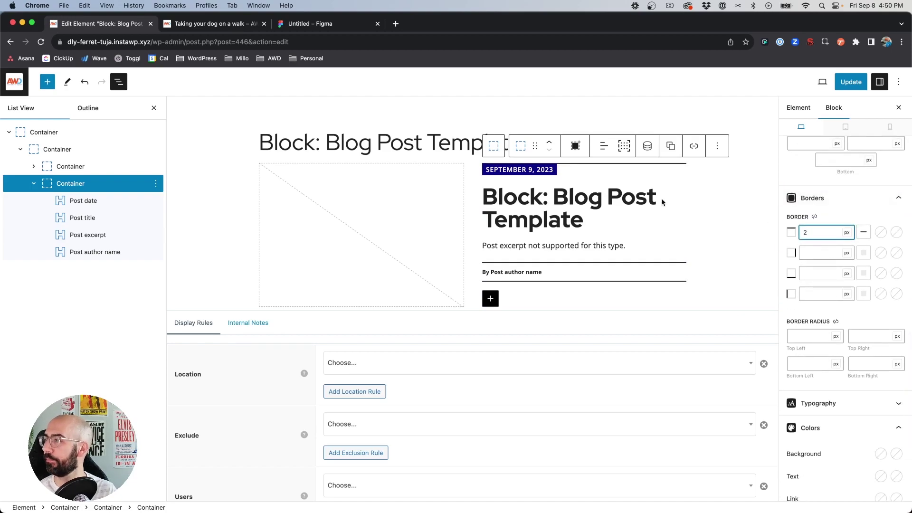
Set the top padding of the container holding the post headlines to 20 px.
scroll(846, 291, "up", 1)
scroll(846, 291, "up", 5)
left_click(843, 228)
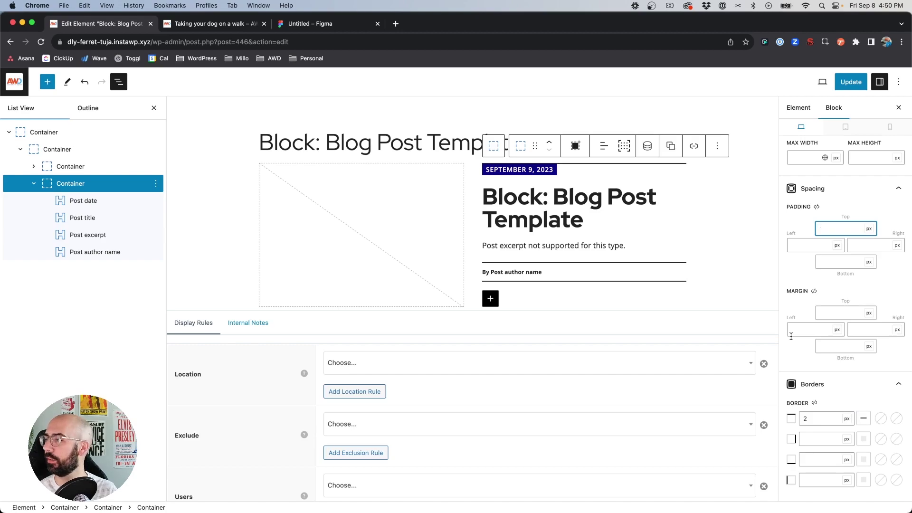
type("20")
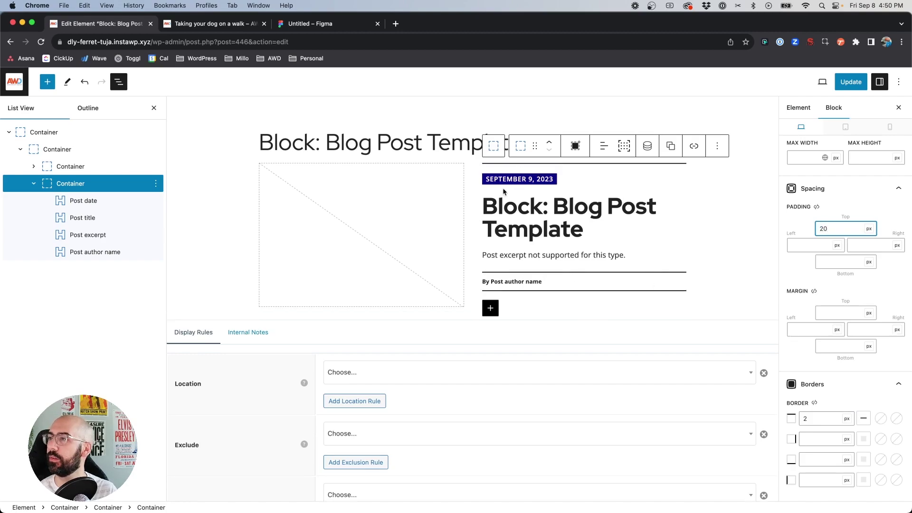
left_click(538, 228)
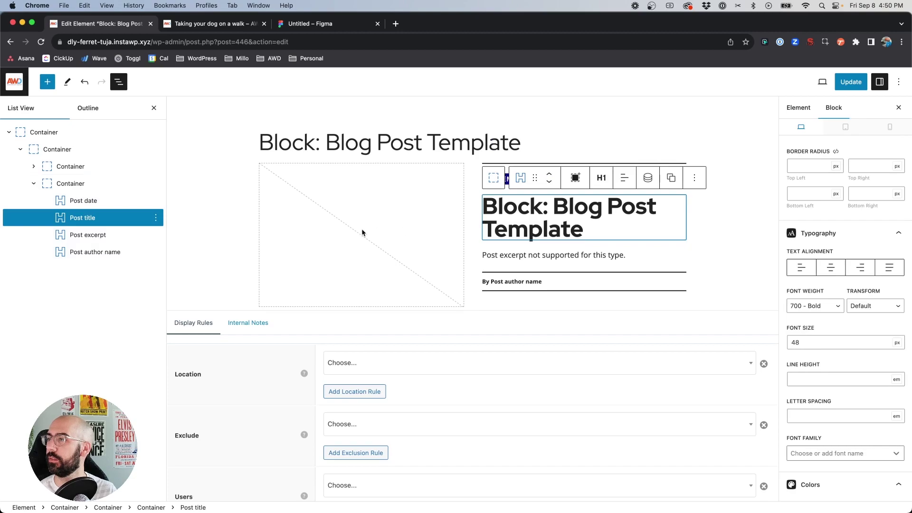
left_click(611, 277)
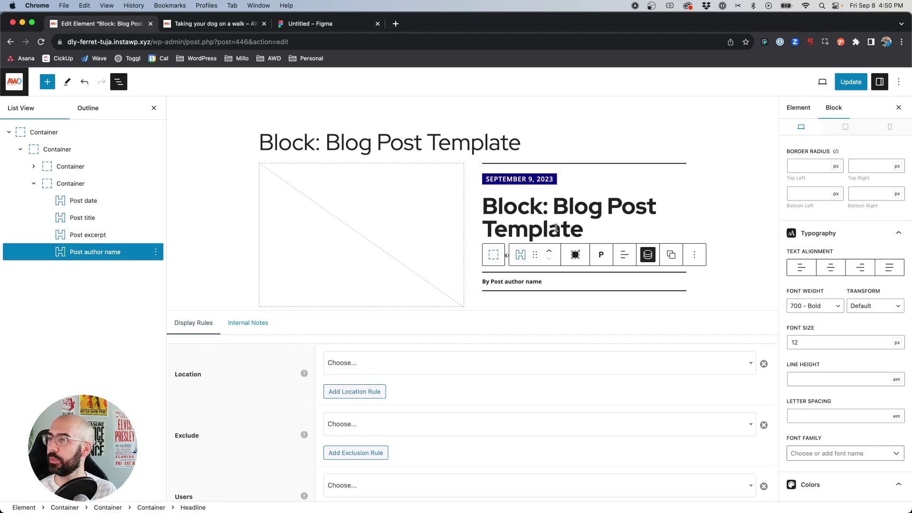
left_click(573, 197)
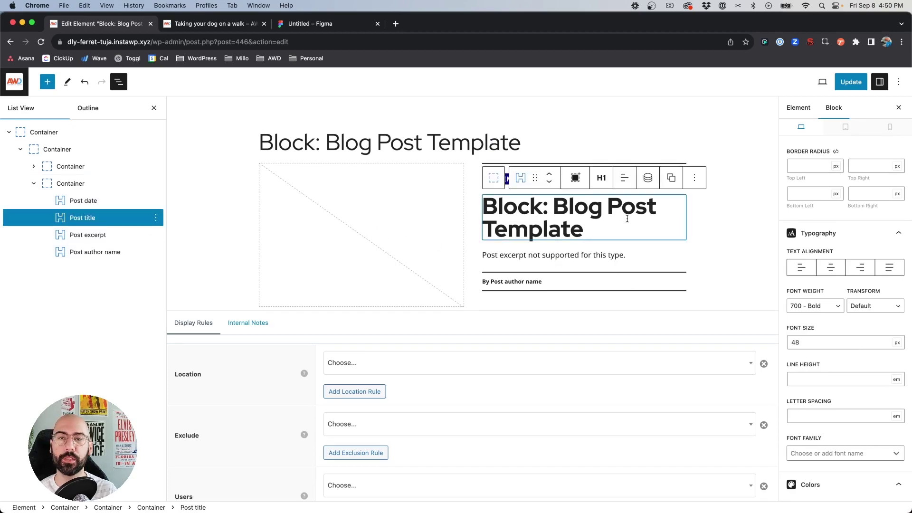
Save the block element's changes and switch to the "Taking your dog on a walk" post on the live site.
left_click(855, 83)
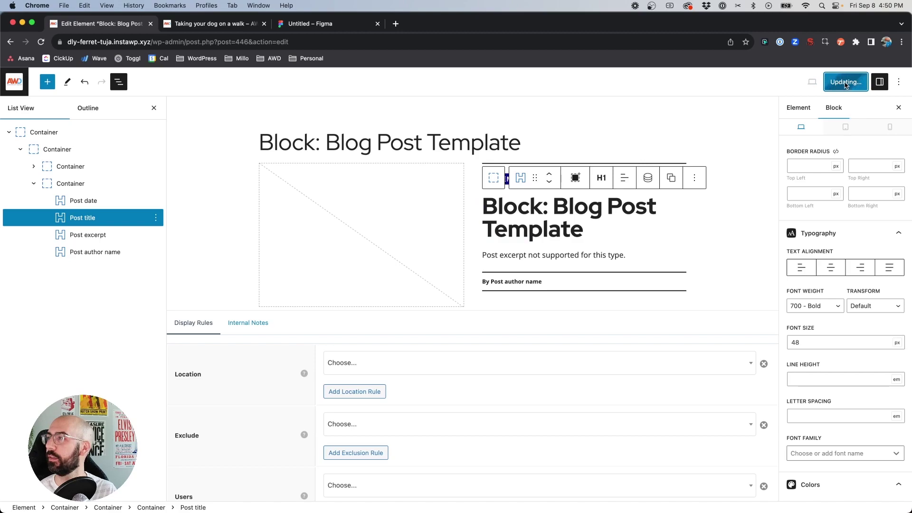
left_click(218, 27)
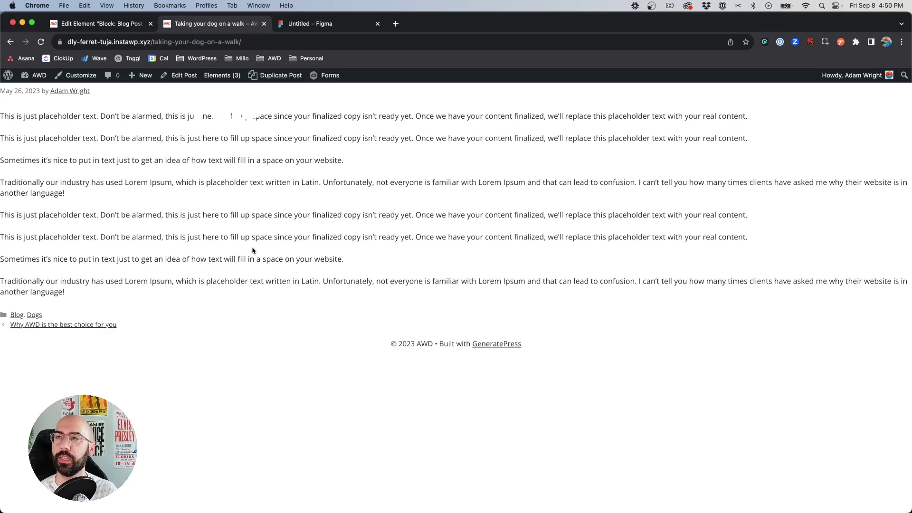
Reload the live post, then return to the block editor and change the element type to Content Template.
key("super+r")
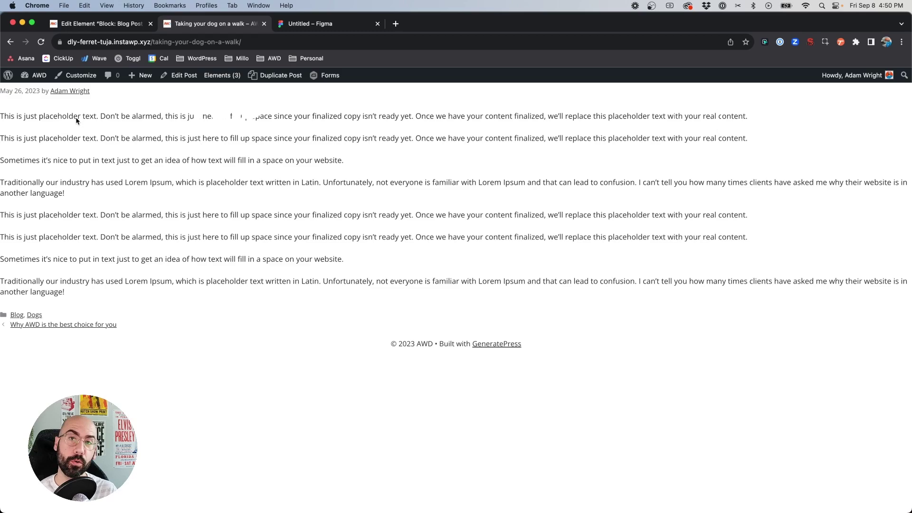
left_click(116, 25)
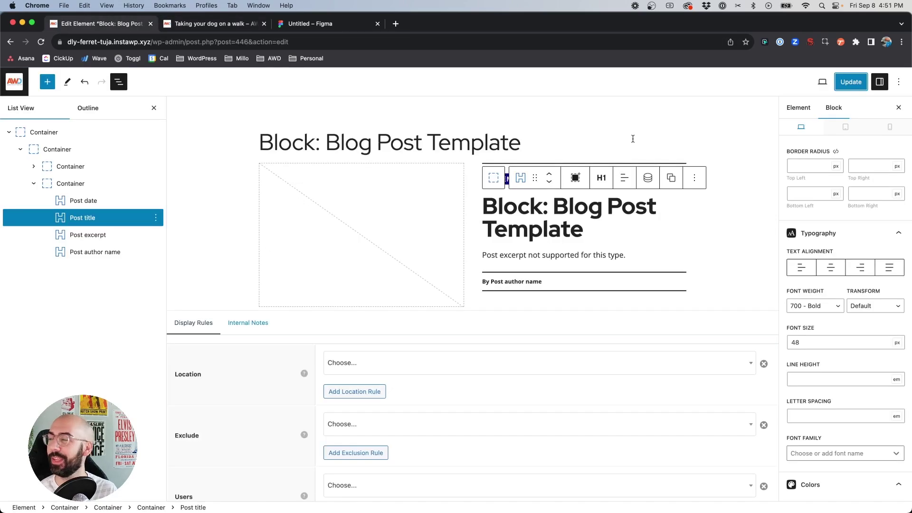
left_click(797, 109)
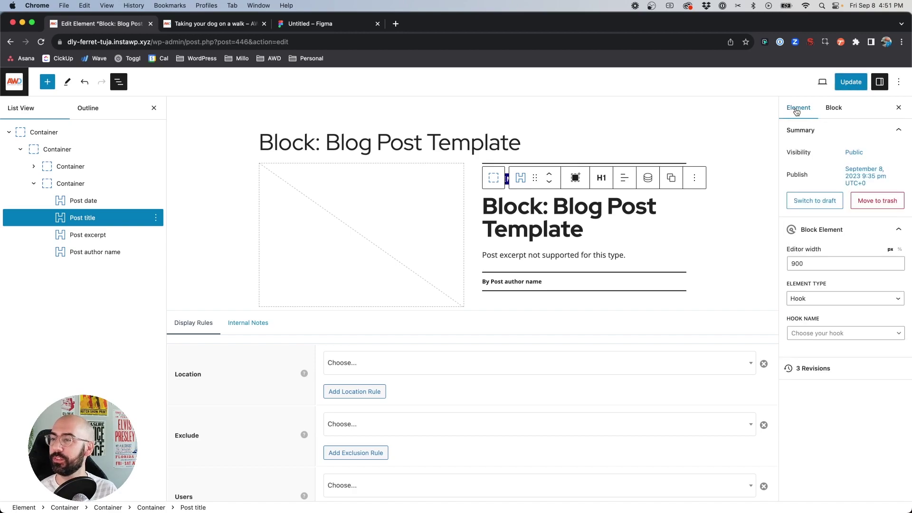
left_click(816, 305)
left_click(817, 328)
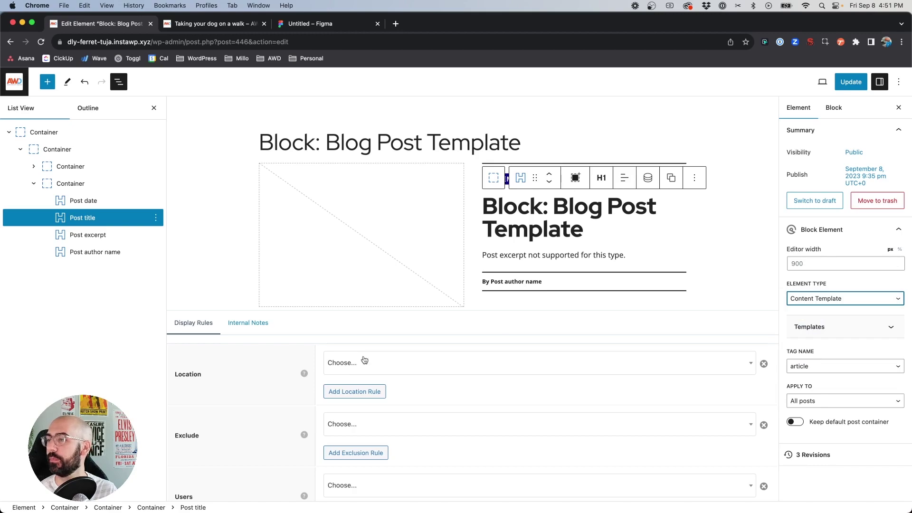
Set the block element's editor width to 100 percent.
scroll(363, 360, "down", 1)
left_click(810, 264)
type("100")
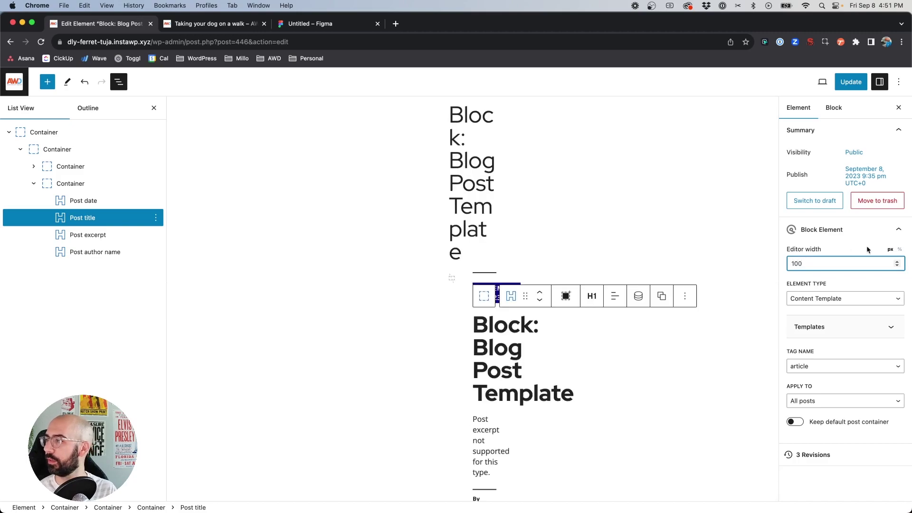
left_click(900, 249)
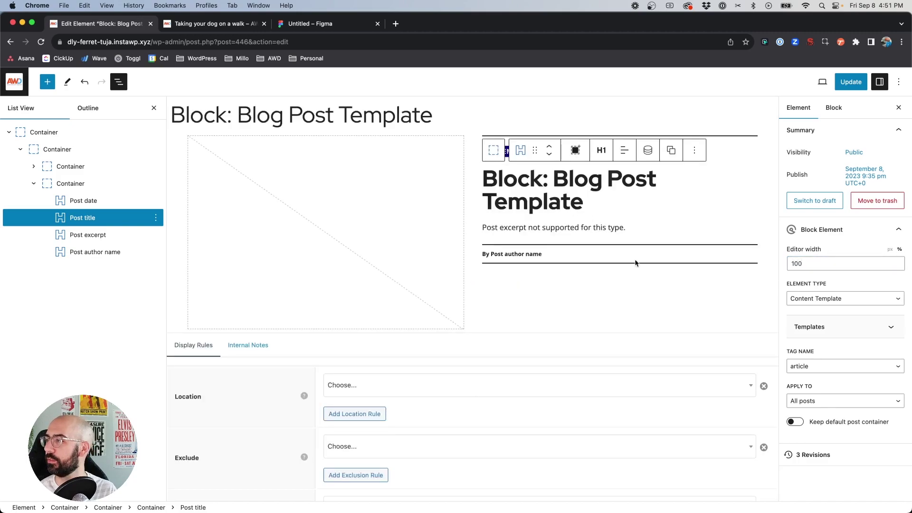
Set the display location rule to Post, All Posts, then save the element and view the post on the live site.
scroll(334, 236, "down", 2)
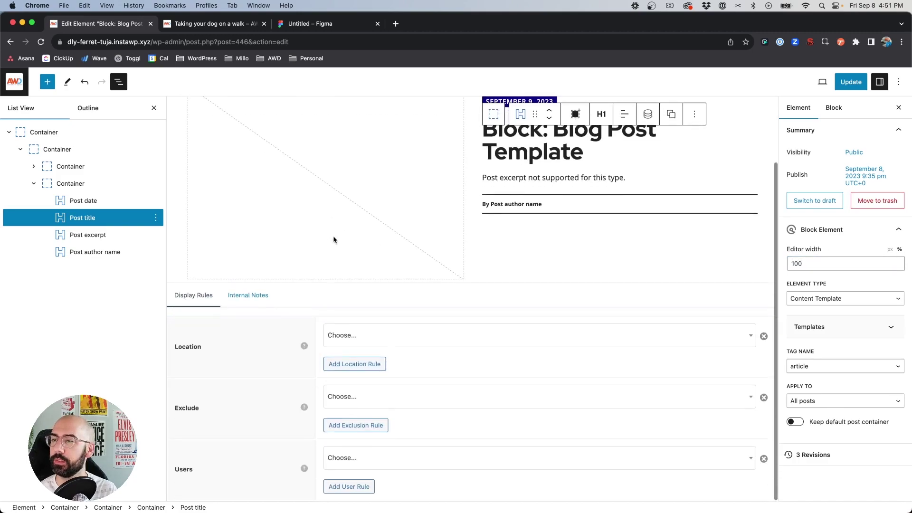
left_click(357, 337)
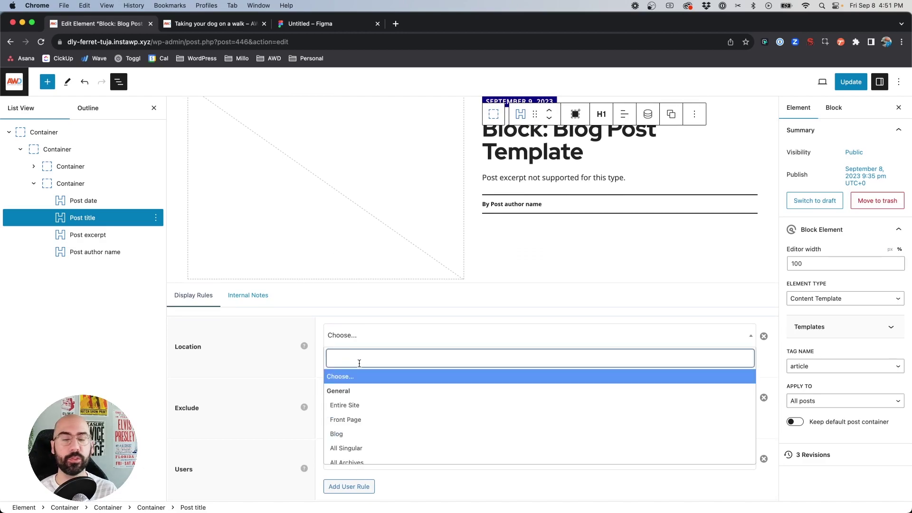
scroll(413, 412, "down", 5)
left_click(354, 432)
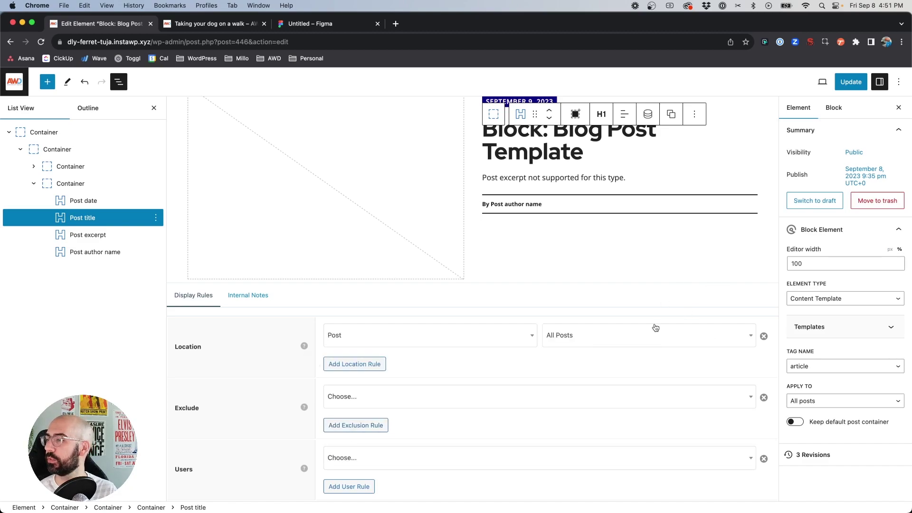
left_click(851, 82)
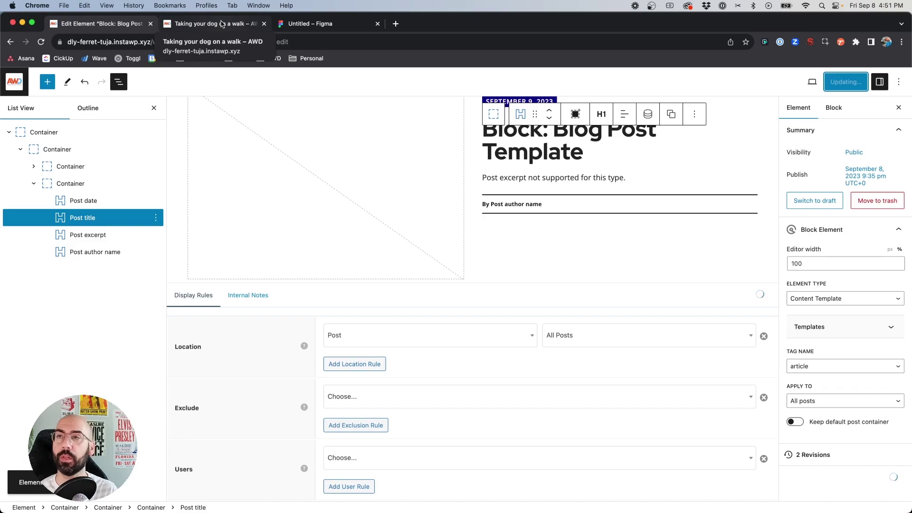
left_click(228, 26)
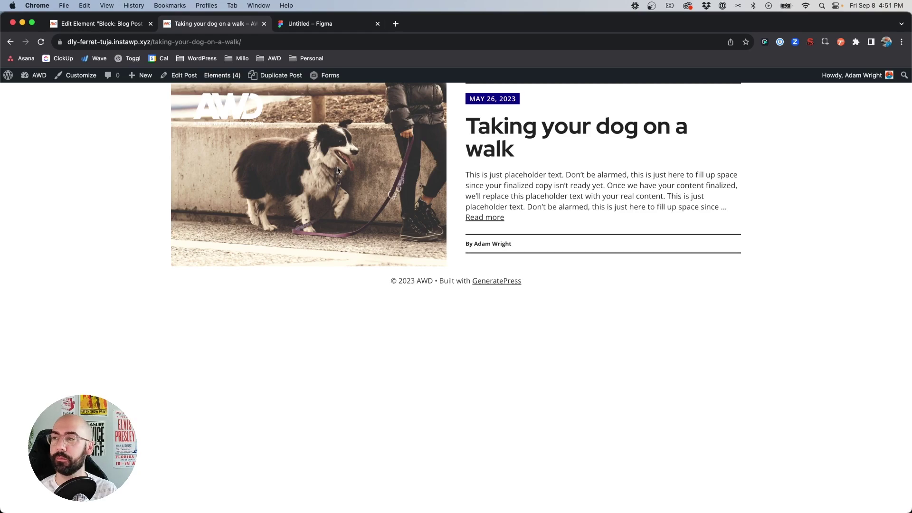
Give the template's outermost container 120 px of top padding and 60 px of bottom padding.
left_click(119, 24)
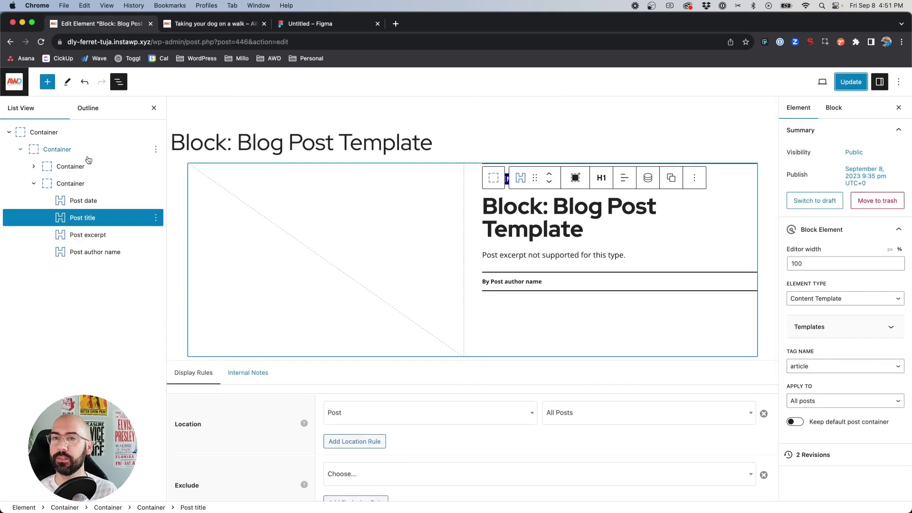
left_click(48, 133)
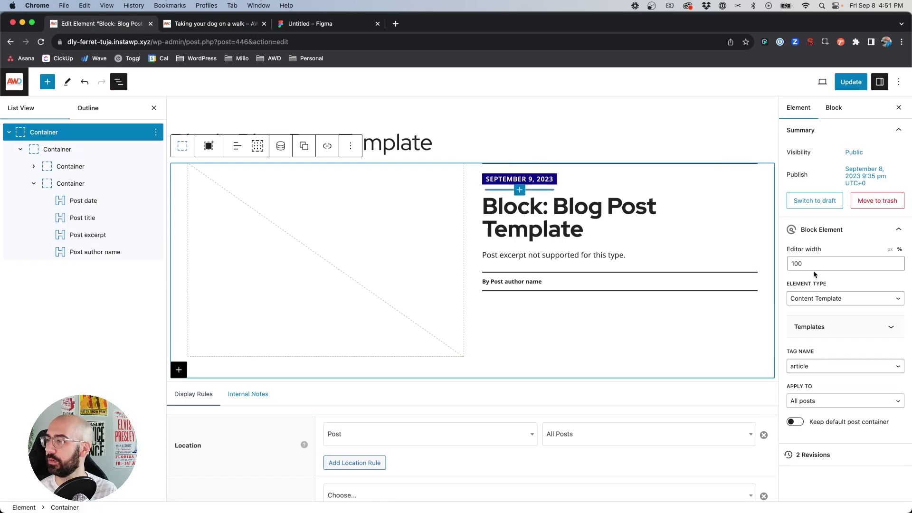
left_click(827, 112)
scroll(817, 284, "down", 10)
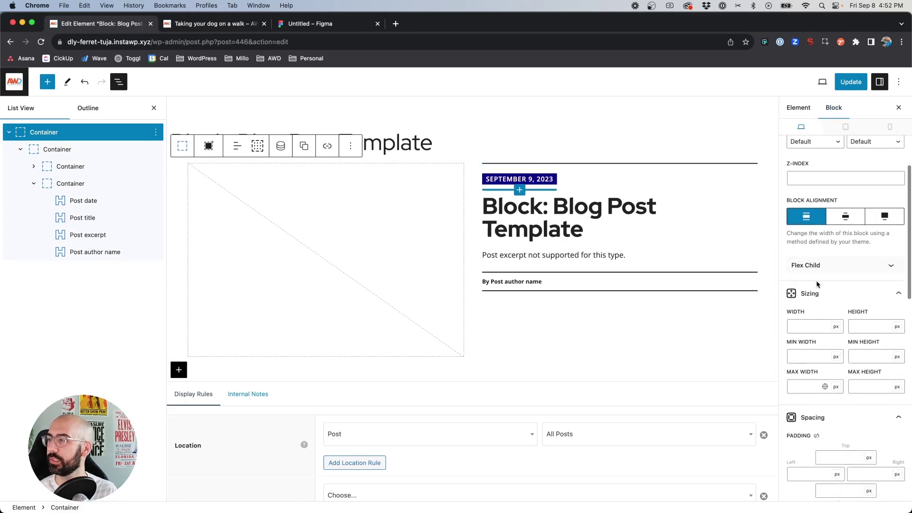
left_click(826, 259)
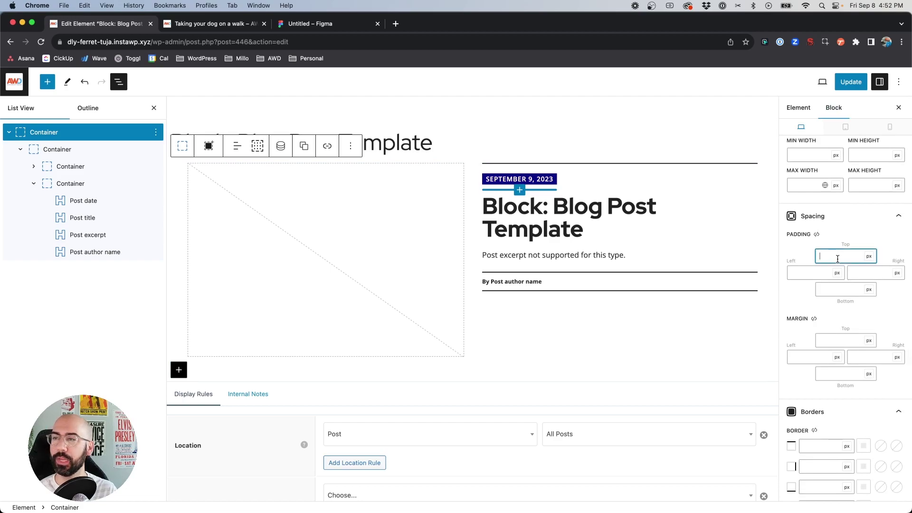
type("120")
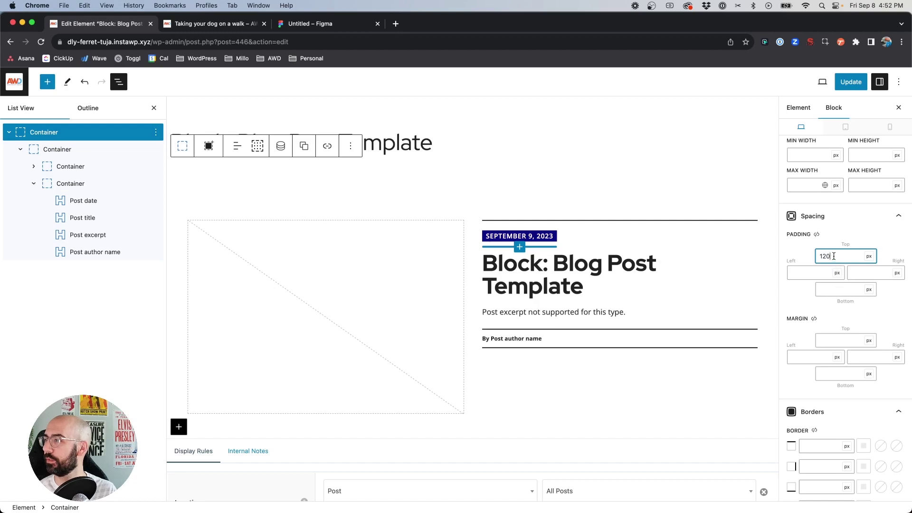
left_click(834, 290)
type("60")
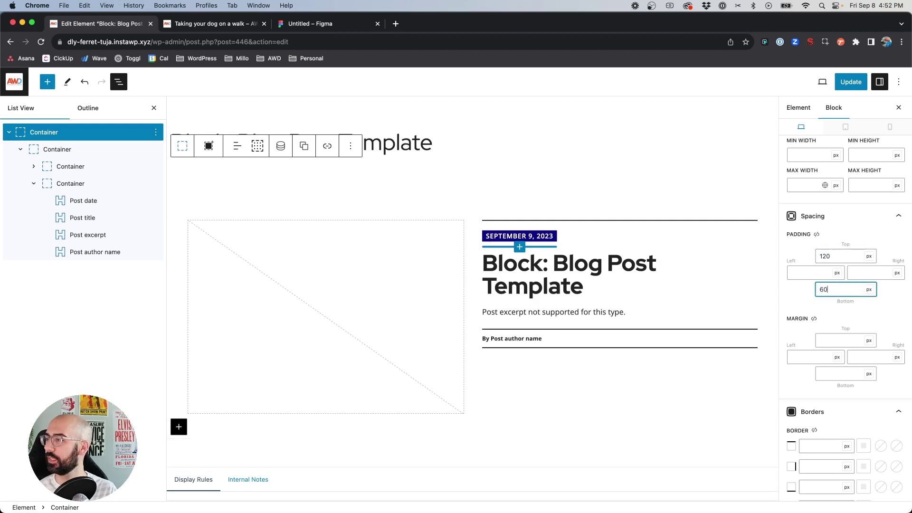
Save the padding changes and reload the "Taking your dog on a walk" post on the live site.
left_click(850, 82)
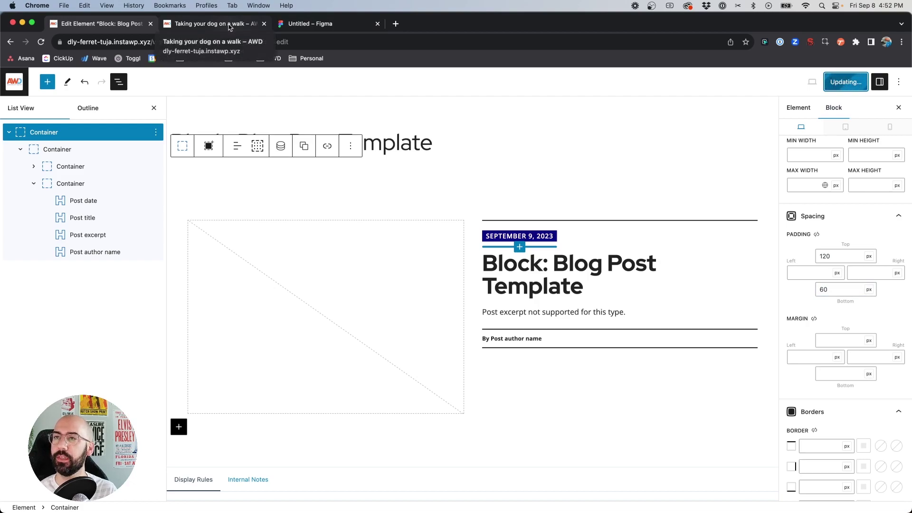
left_click(230, 24)
key("super+r")
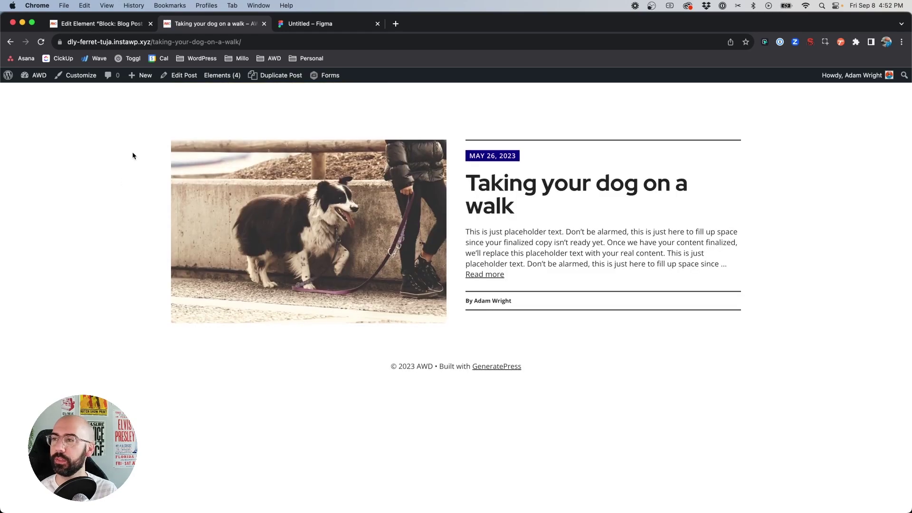
Examine the header navigation area, the post layout and the excerpt with its Read more link on the live post.
left_click_drag(46, 101, 762, 112)
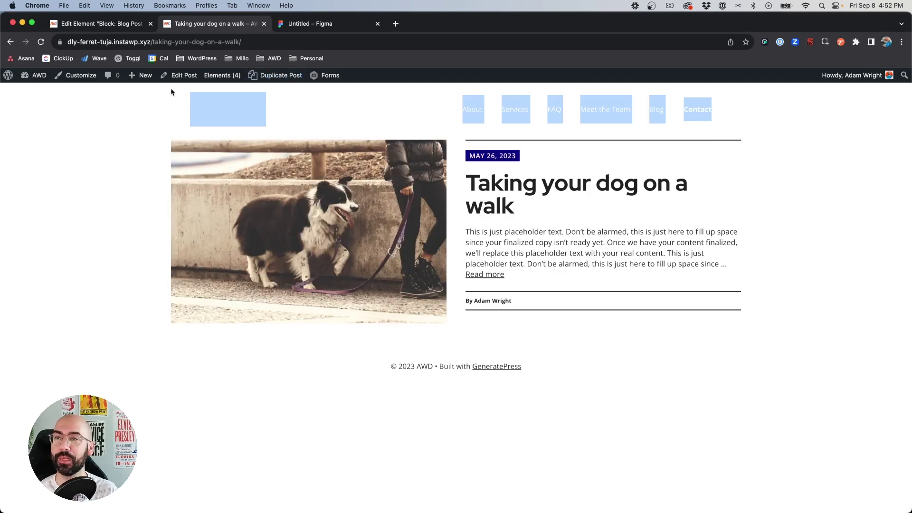
left_click(108, 115)
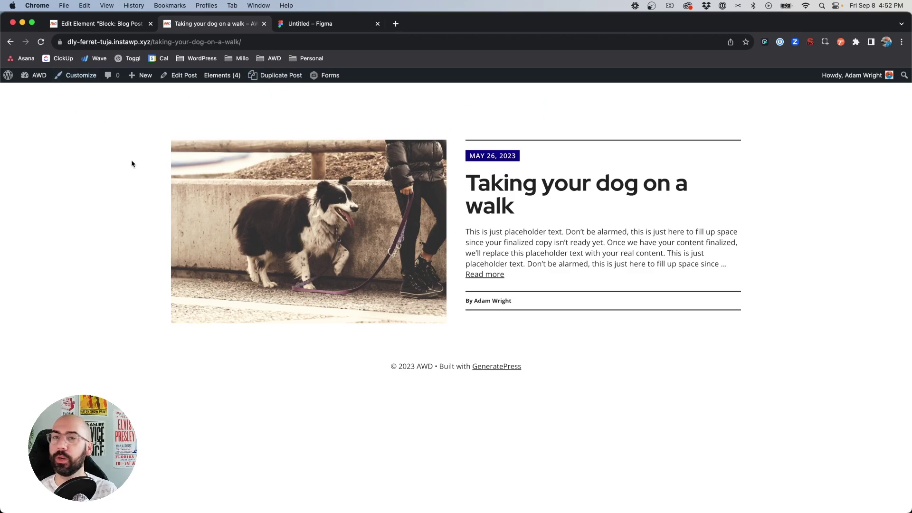
left_click_drag(110, 144, 661, 275)
left_click(660, 274)
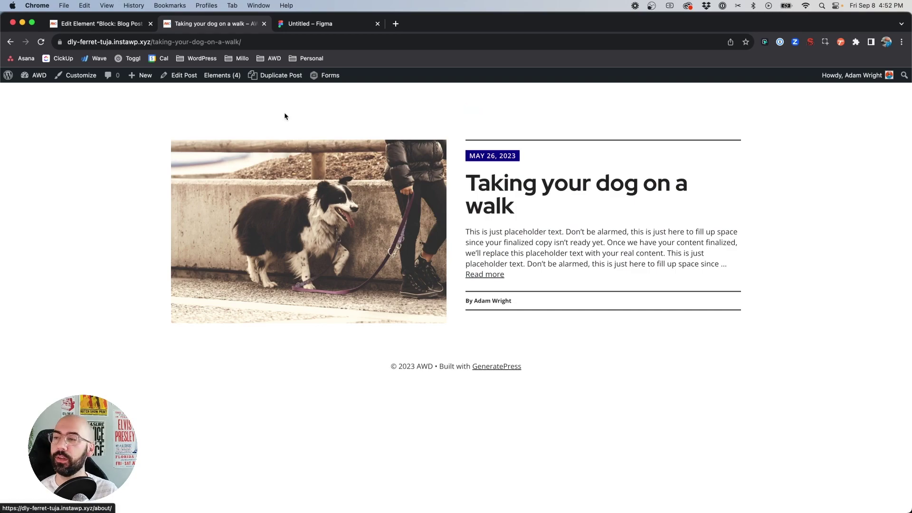
left_click(100, 28)
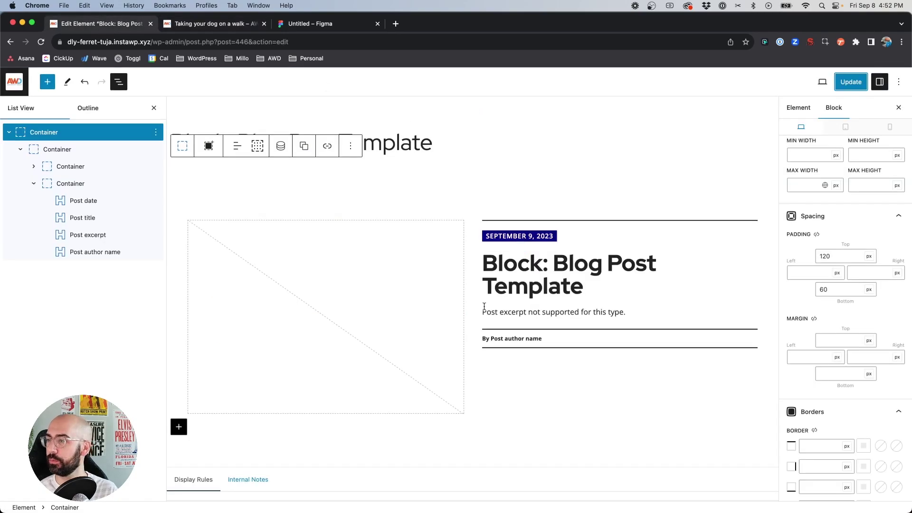
left_click(216, 24)
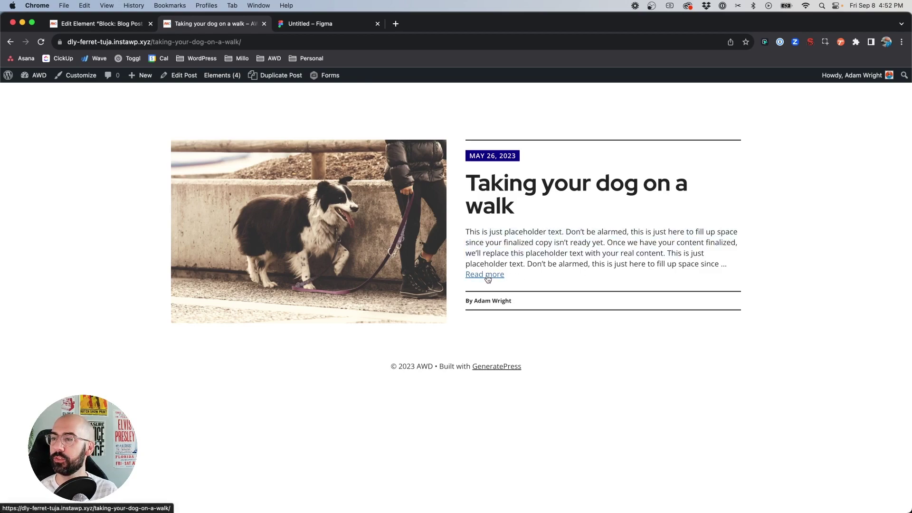
left_click_drag(477, 244, 732, 260)
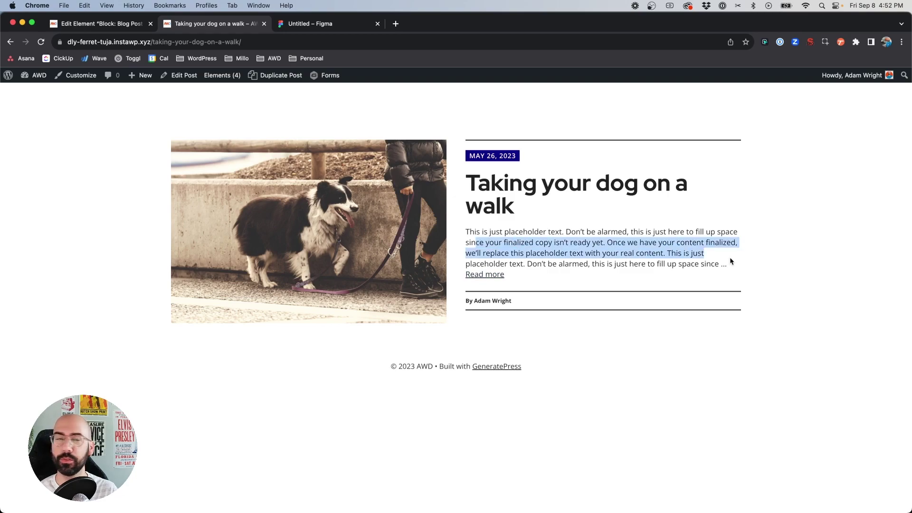
left_click(730, 261)
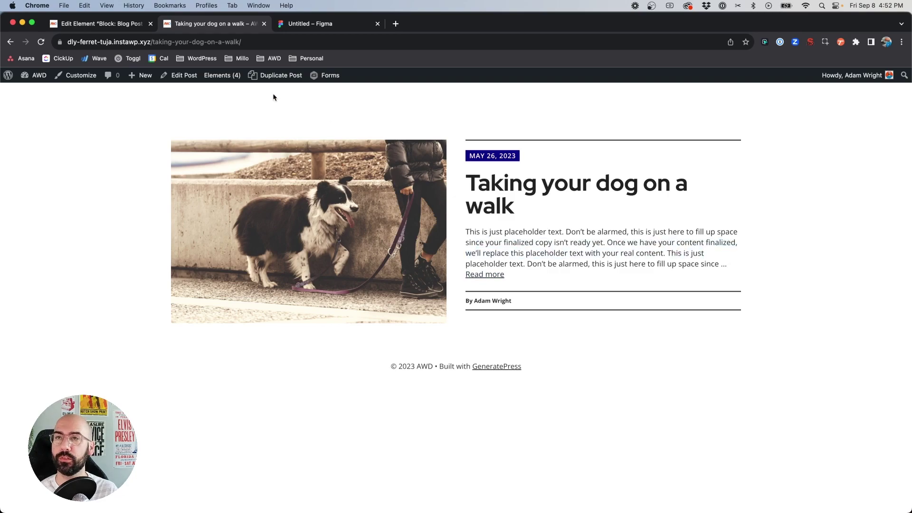
Turn off the default more link for the post excerpt headline and set its excerpt length to 55.
left_click(126, 29)
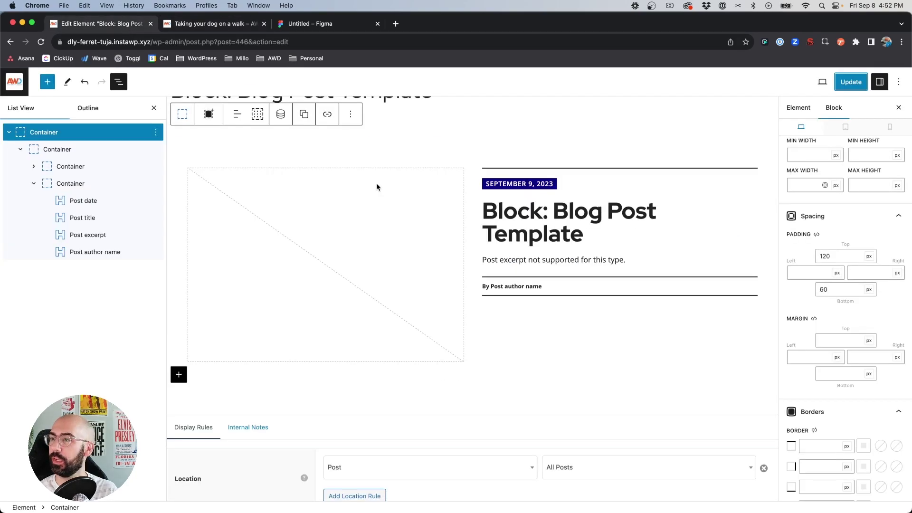
left_click(530, 258)
scroll(824, 289, "down", 15)
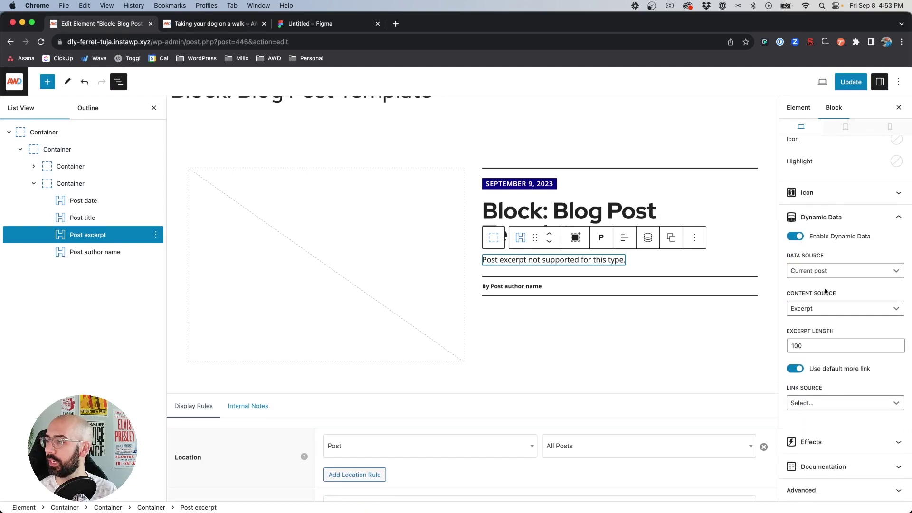
left_click(791, 370)
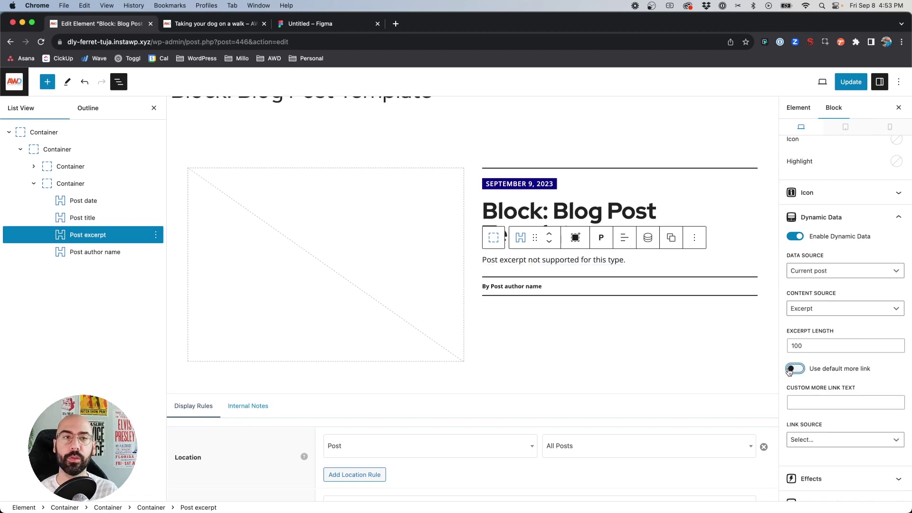
double_click(803, 345)
type("55")
Save the excerpt changes and reload the live post.
left_click(851, 81)
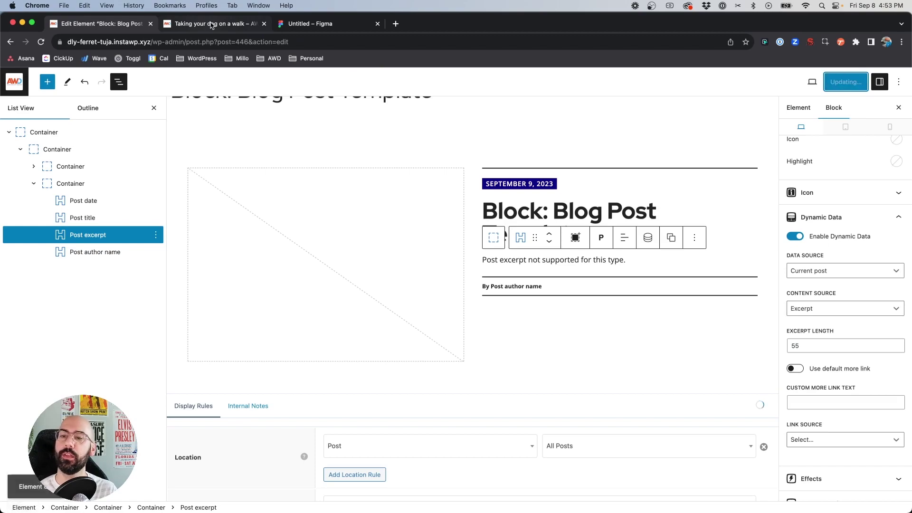
left_click(228, 25)
key("super+r")
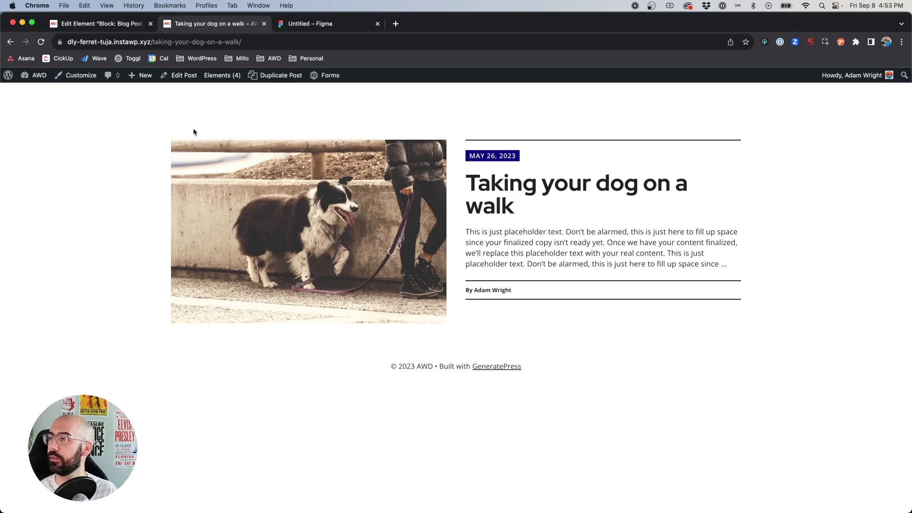
Review the excerpt's dynamic data settings and check the author line on the live post.
left_click(126, 25)
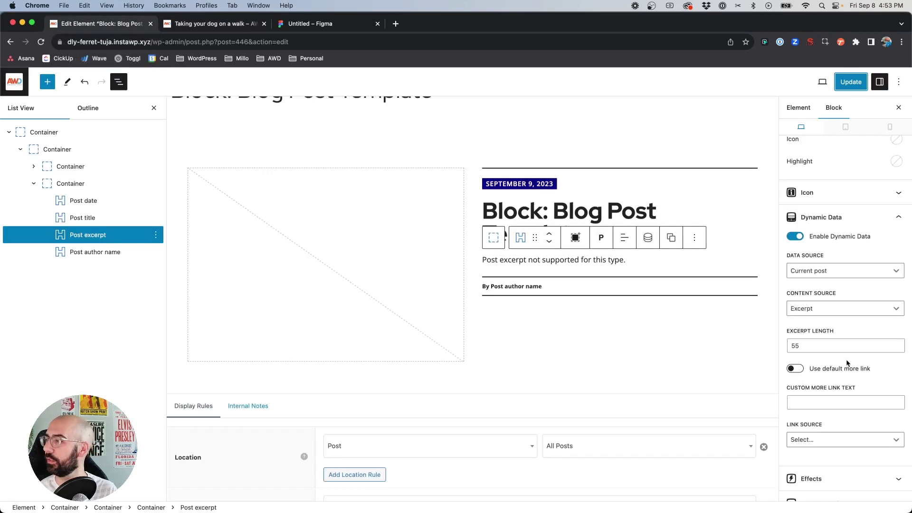
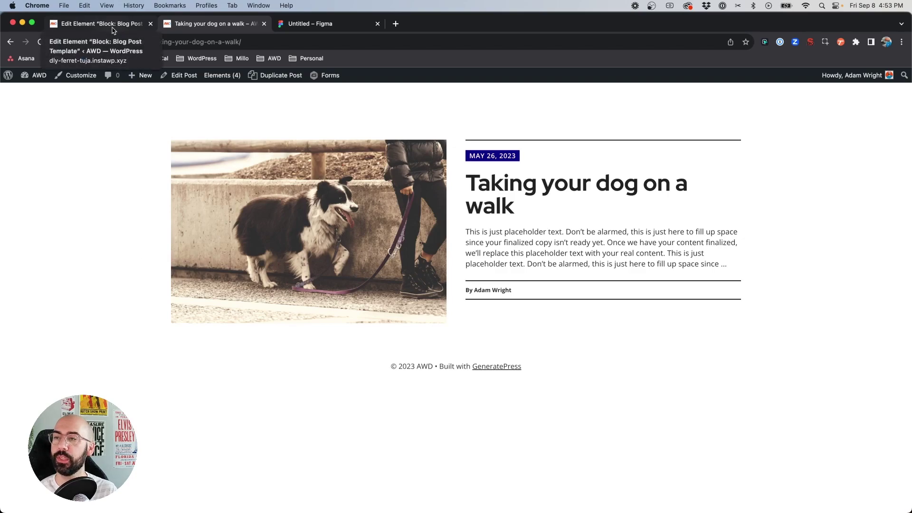
left_click_drag(470, 290, 529, 293)
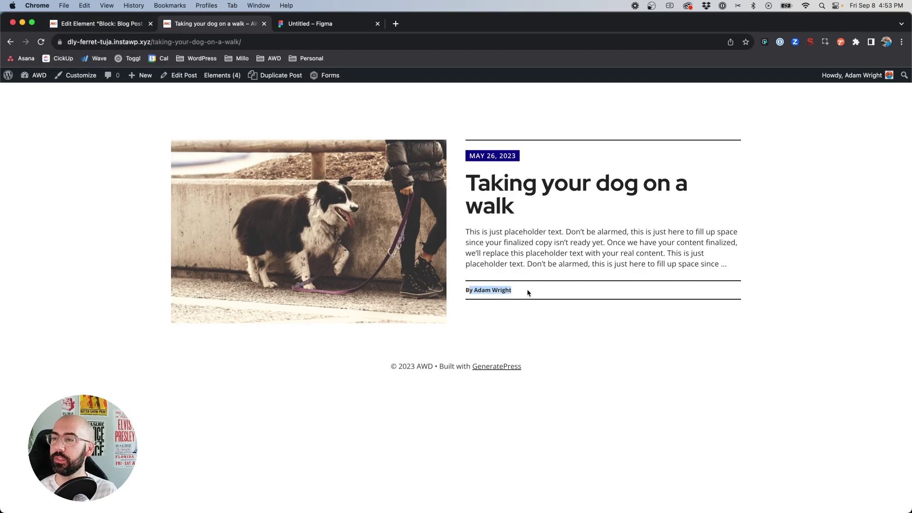
left_click(528, 293)
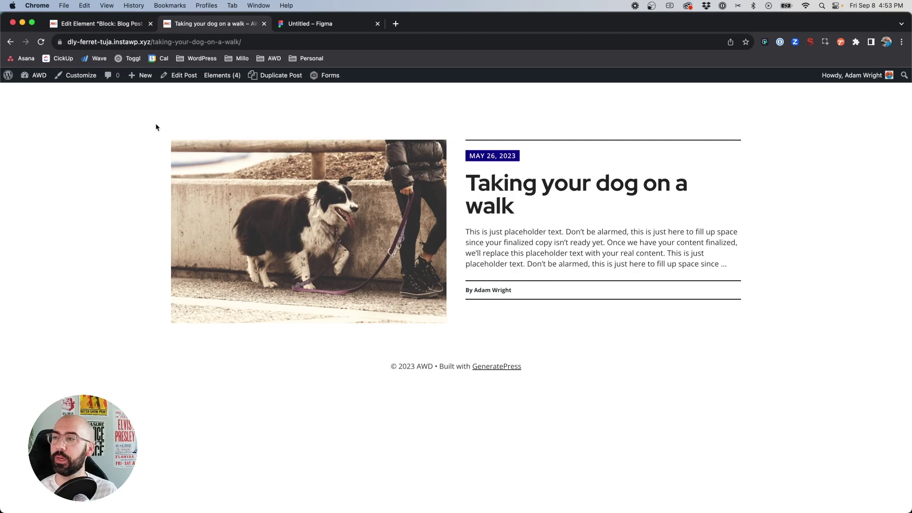
Set the dynamic featured image's height to 400 px and its object-fit to Cover in the blog post template.
left_click(84, 22)
left_click(347, 281)
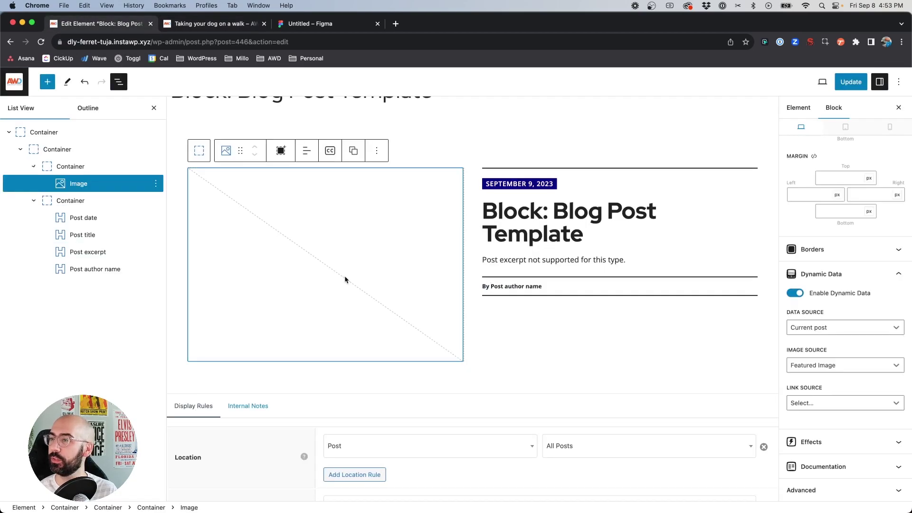
scroll(304, 202, "up", 2)
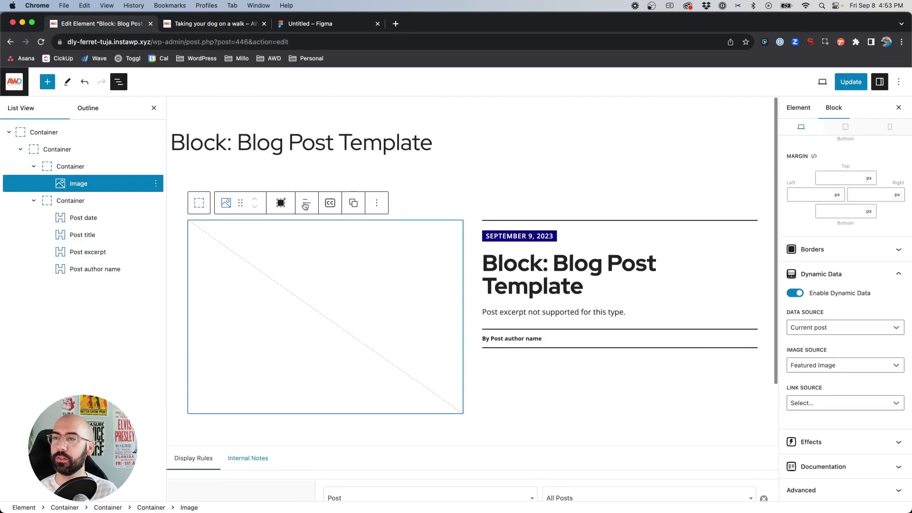
scroll(802, 192, "up", 5)
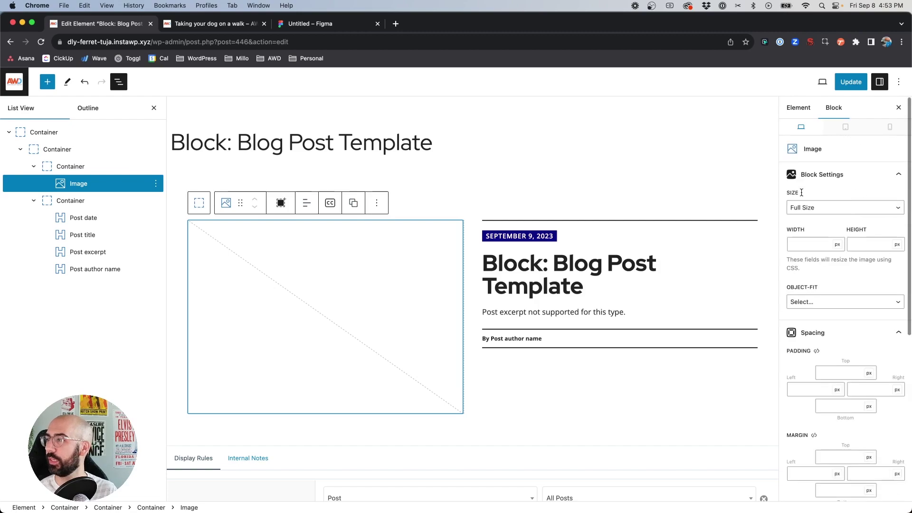
left_click(811, 248)
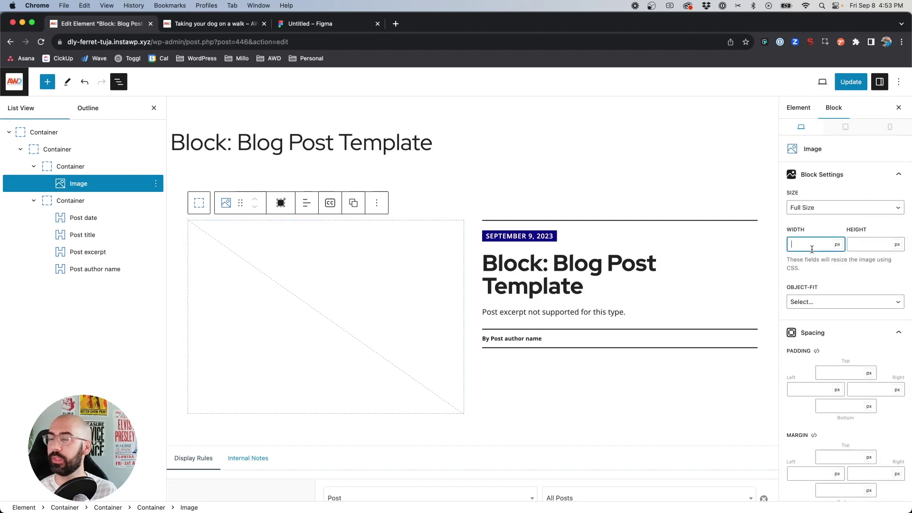
left_click(865, 244)
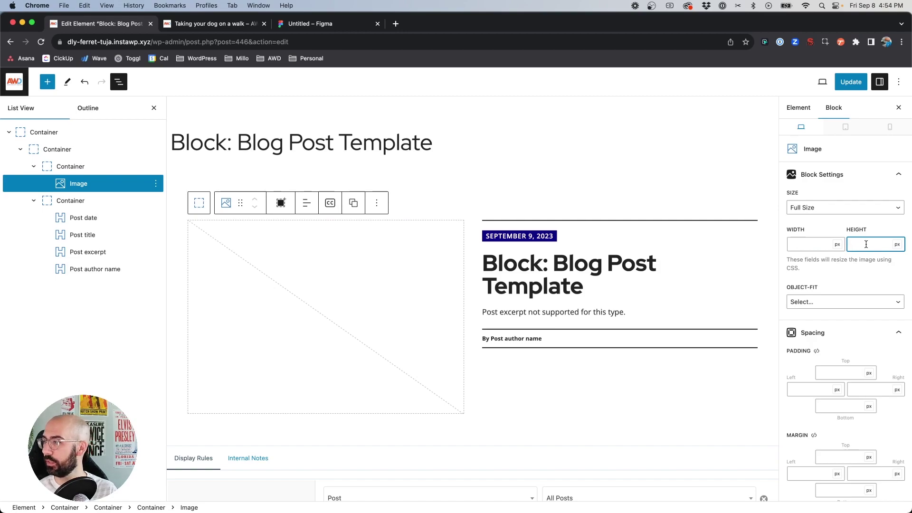
type("500")
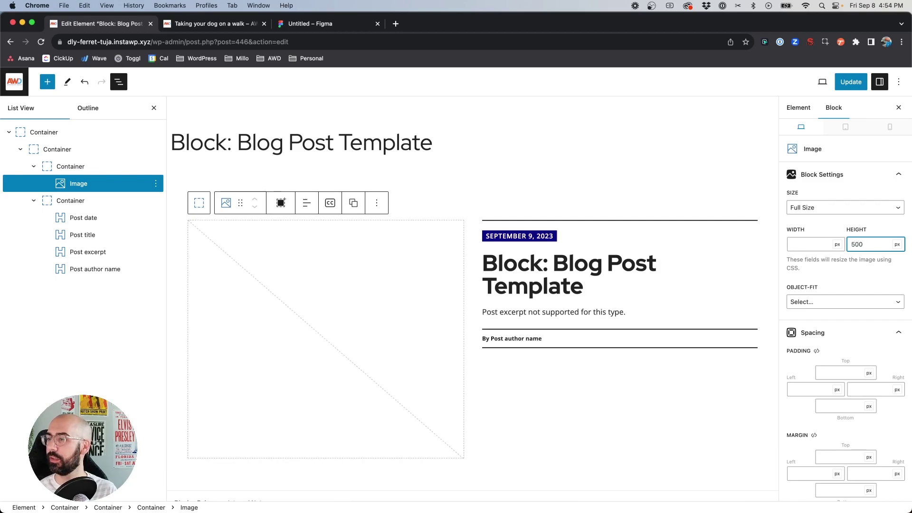
double_click(865, 244)
type("400")
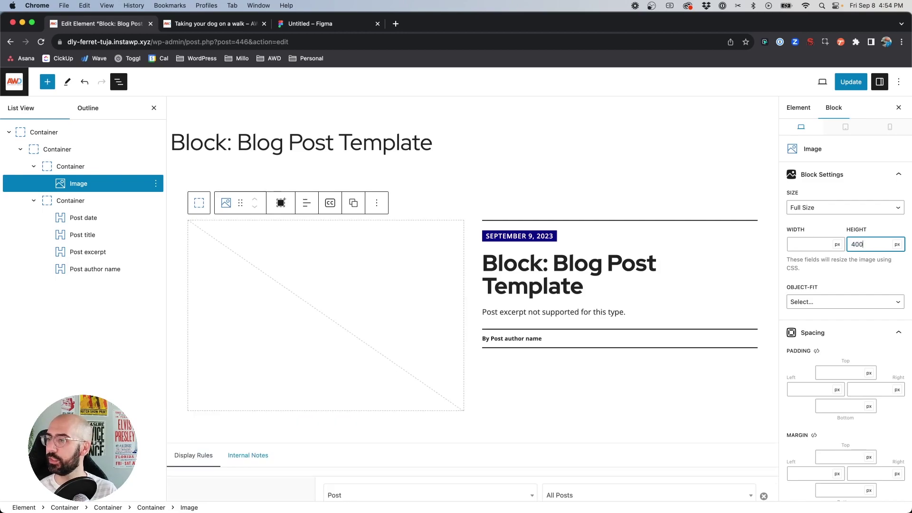
left_click(792, 303)
left_click(806, 324)
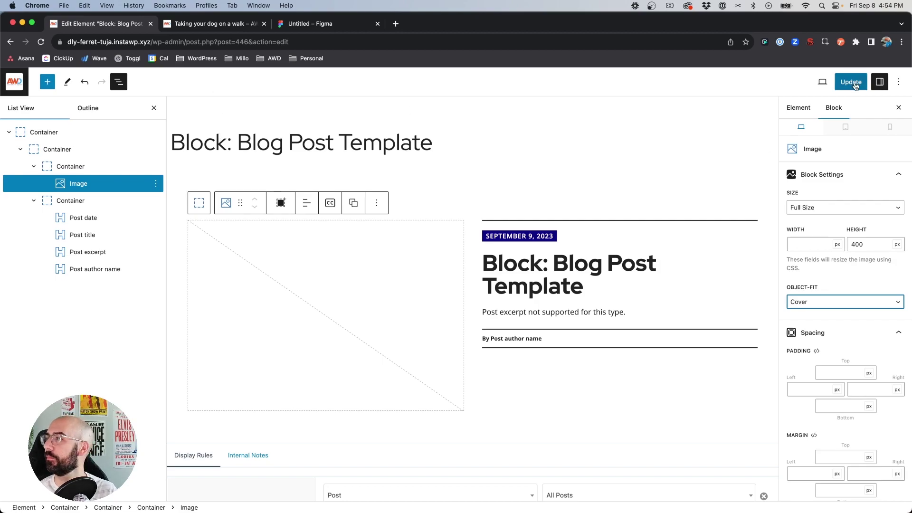
Set the minimum height of the container holding the post date, title, excerpt and author to 100%.
left_click(509, 340)
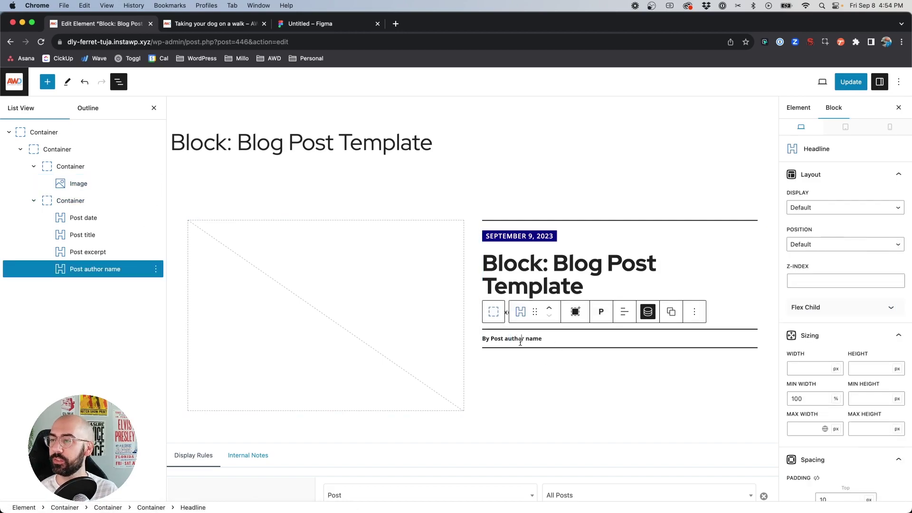
left_click(71, 200)
scroll(572, 267, "down", 1)
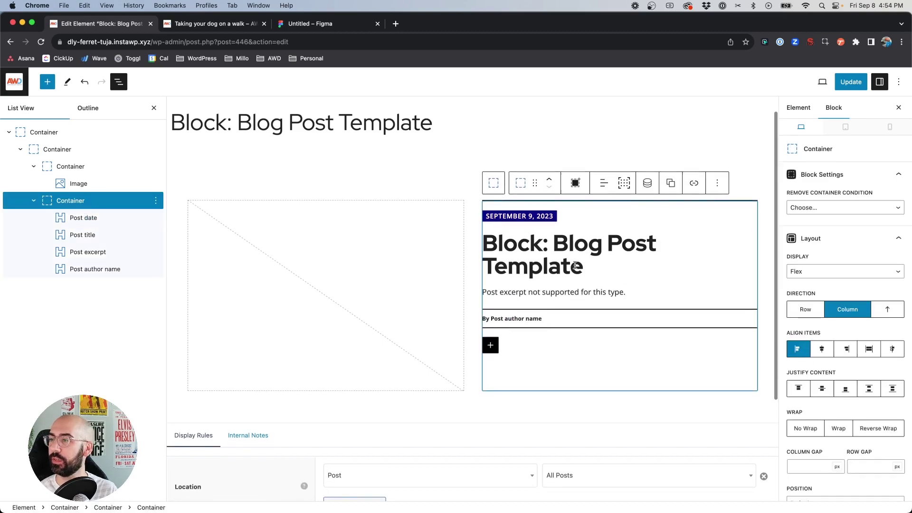
scroll(841, 346, "down", 5)
scroll(842, 346, "down", 5)
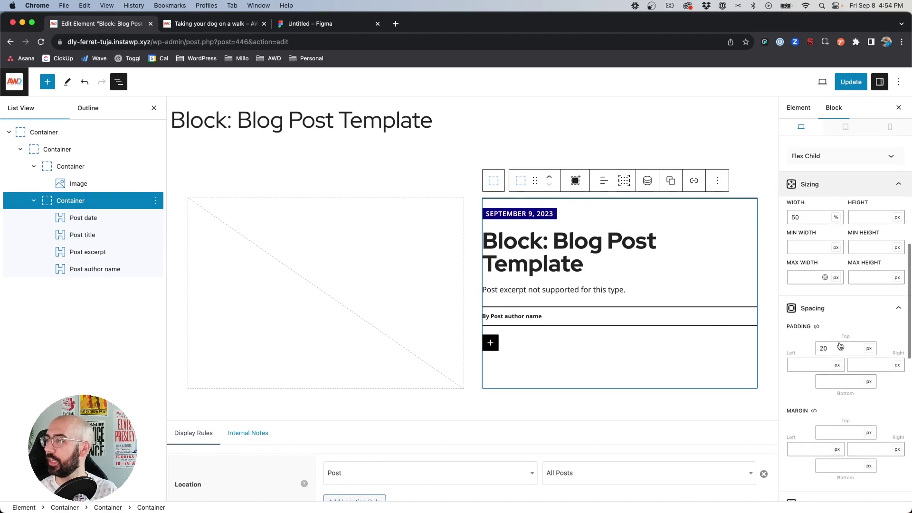
left_click(860, 248)
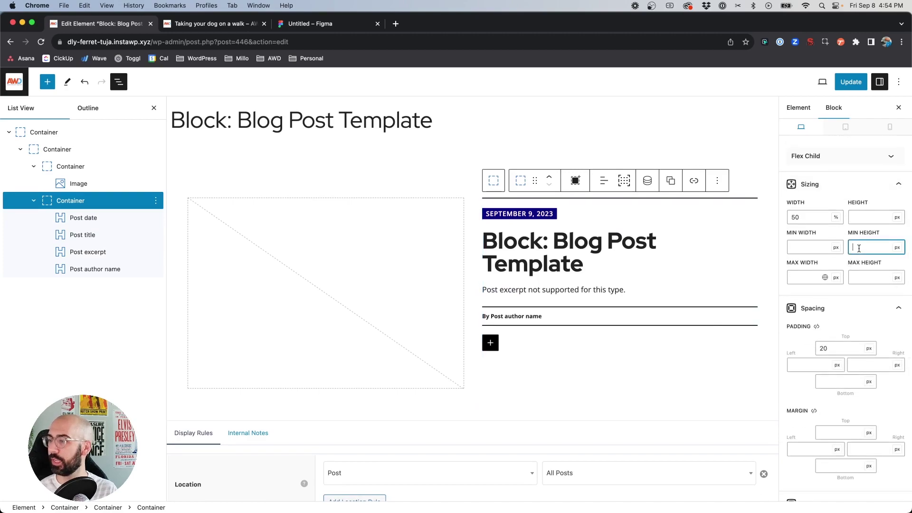
type("100")
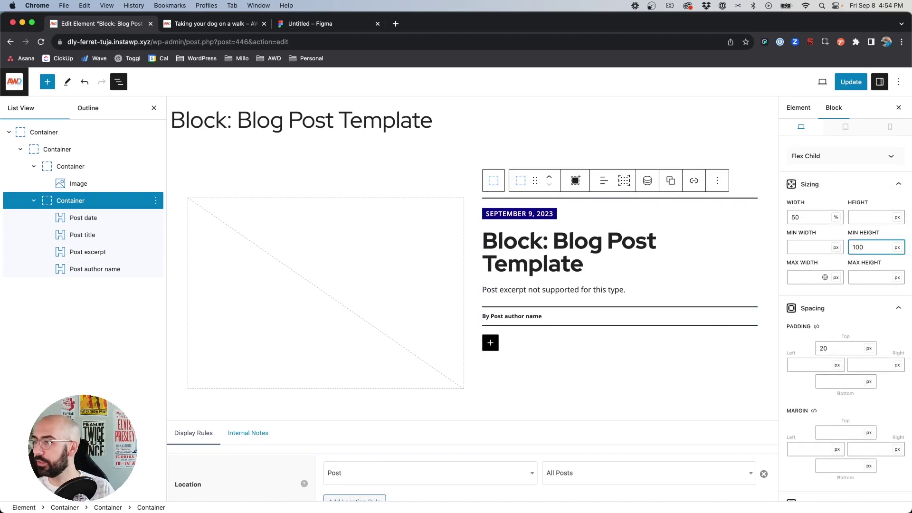
type("%")
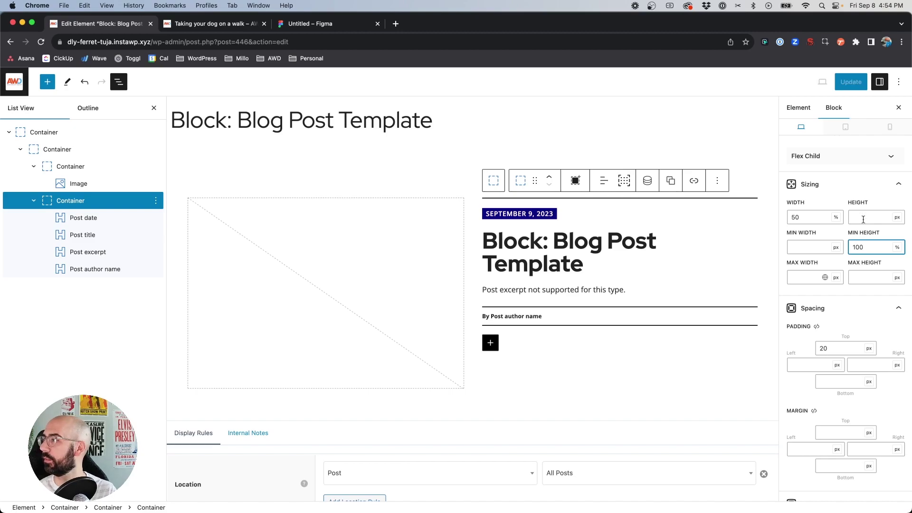
Set the top margin of the post author name headline to auto.
left_click(568, 309)
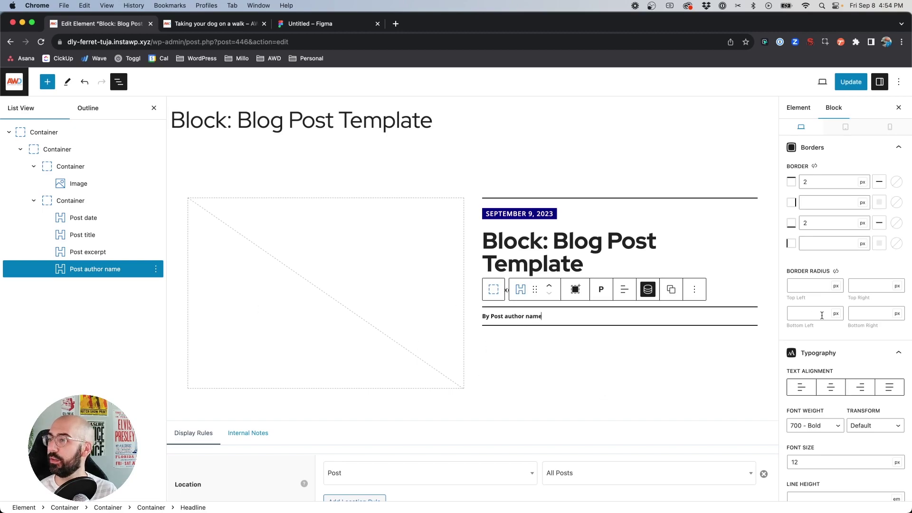
scroll(821, 316, "down", 10)
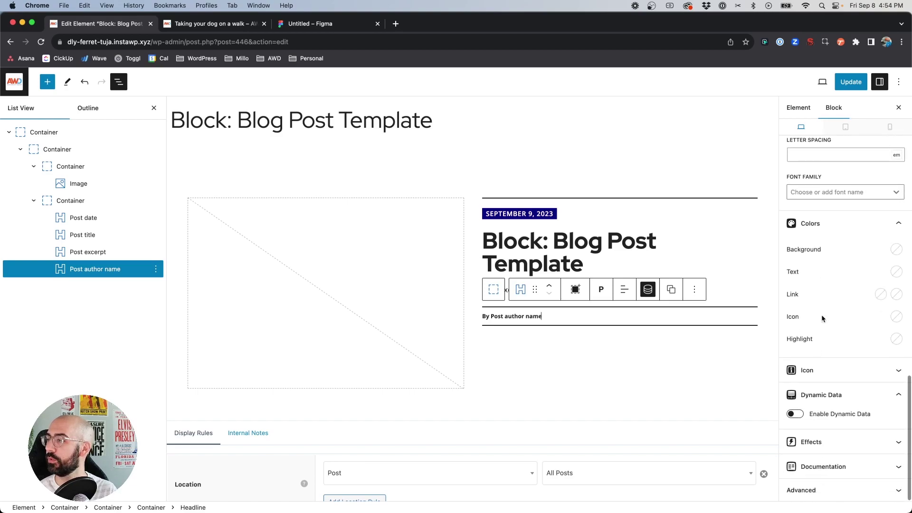
scroll(821, 318, "up", 9)
scroll(823, 318, "up", 5)
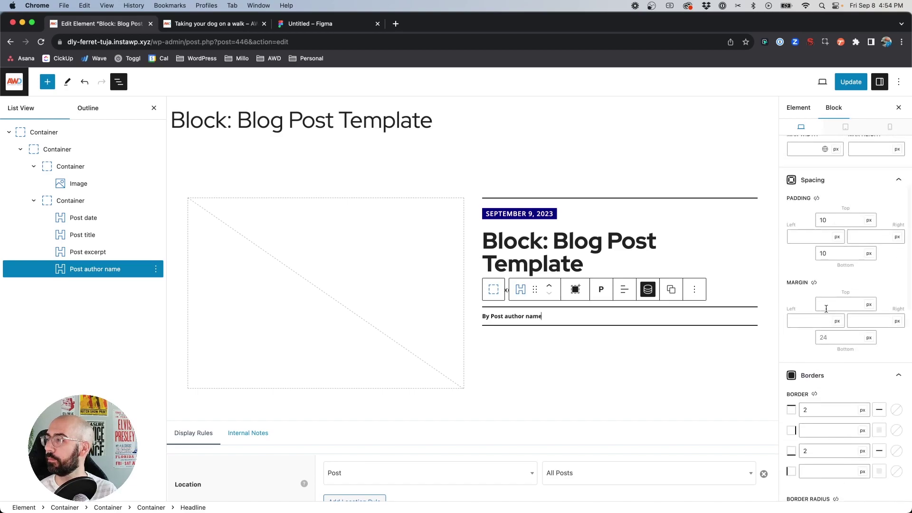
left_click(826, 304)
type("auto")
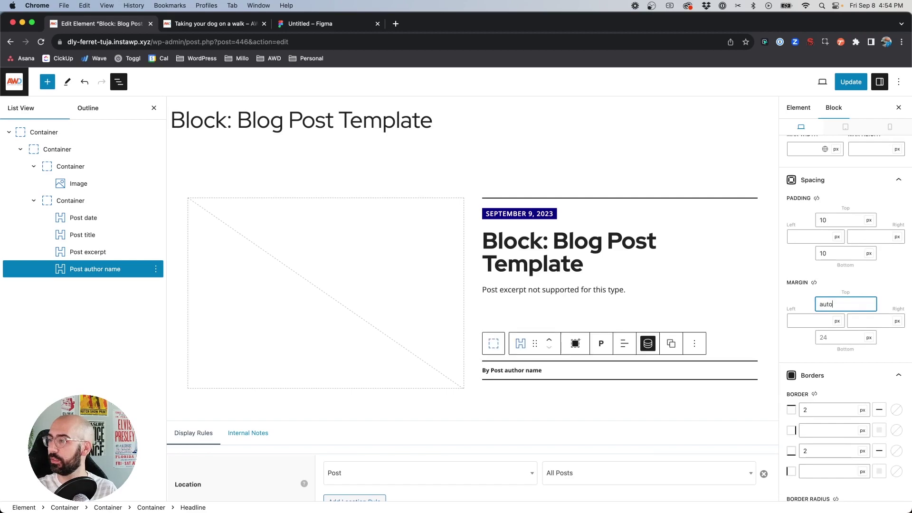
Save the template with the image and author line changes and reload the live post.
left_click(596, 287)
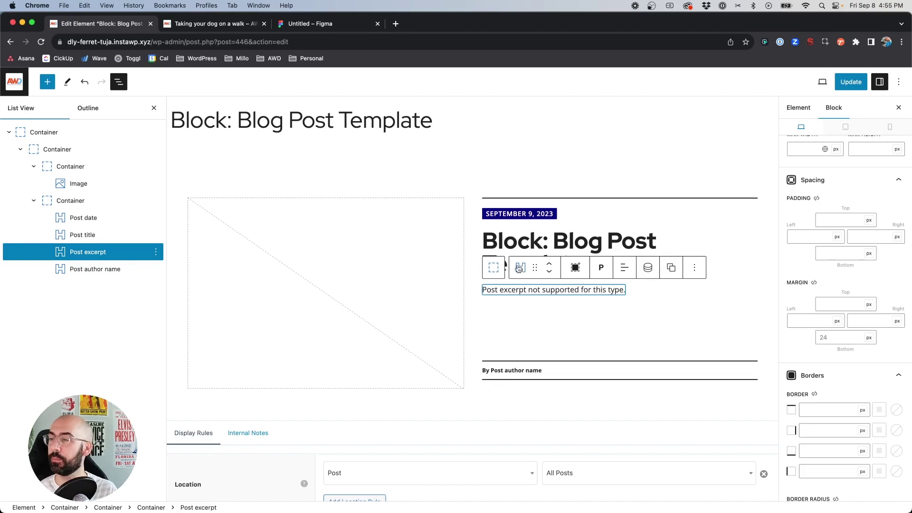
left_click(853, 82)
left_click(208, 25)
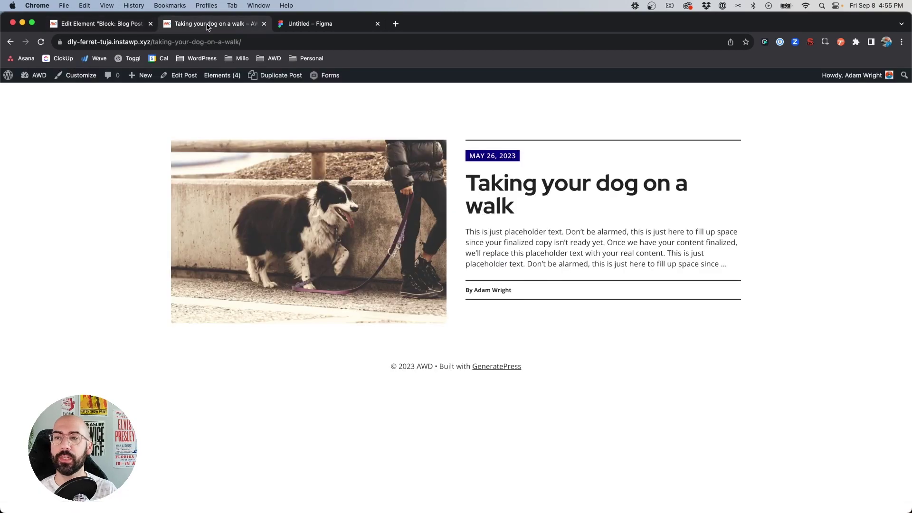
key("super+r")
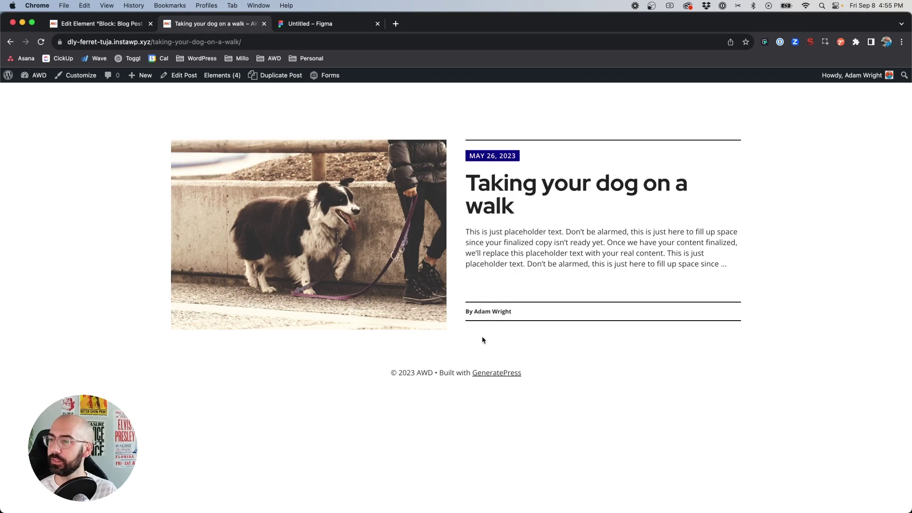
Set the bottom margin of the post author name headline to 0 px.
left_click(110, 25)
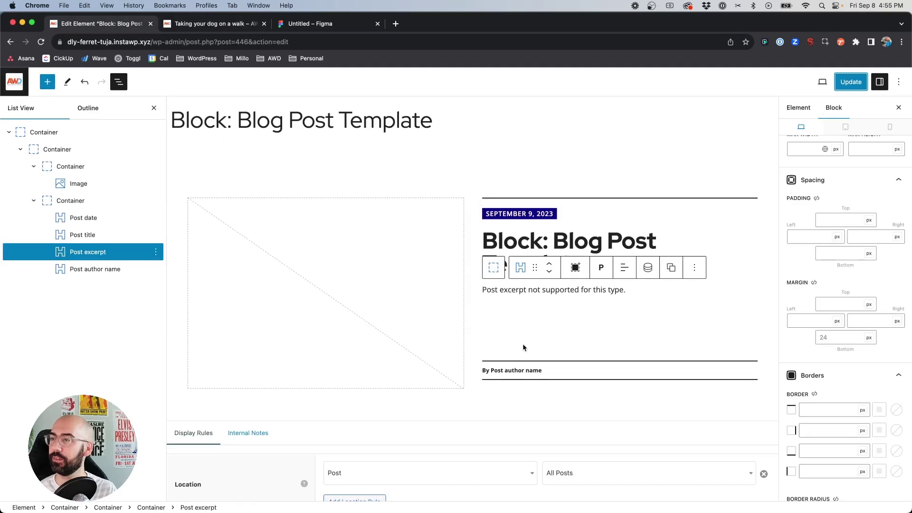
left_click(512, 370)
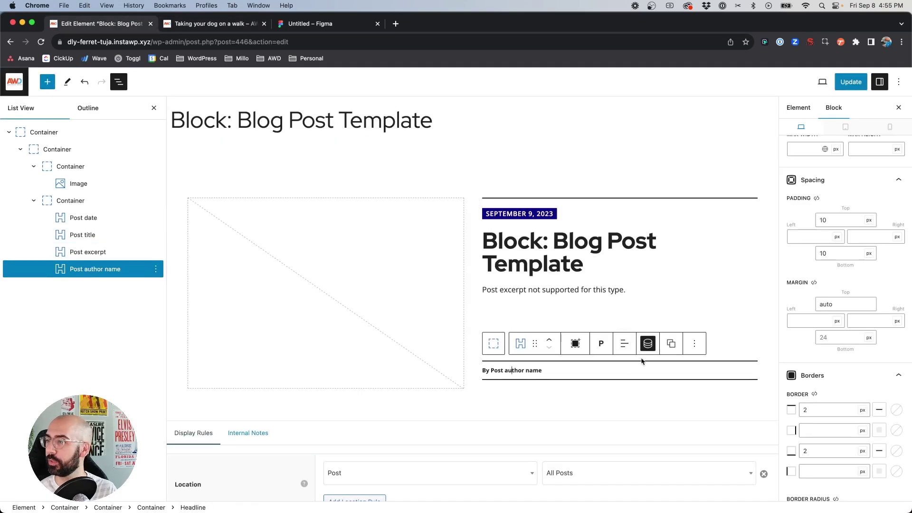
left_click(830, 338)
type("0")
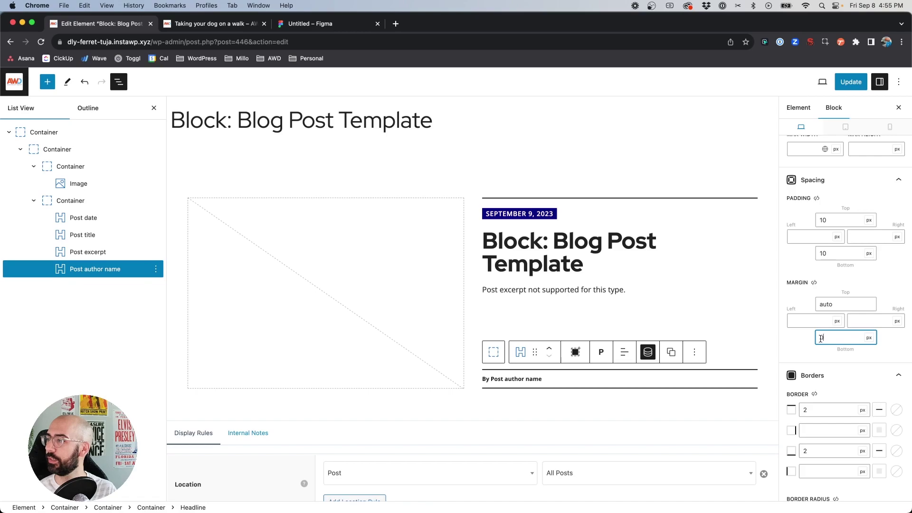
Save the author line's margin change and refresh the live post to check its alignment with the image.
left_click(851, 82)
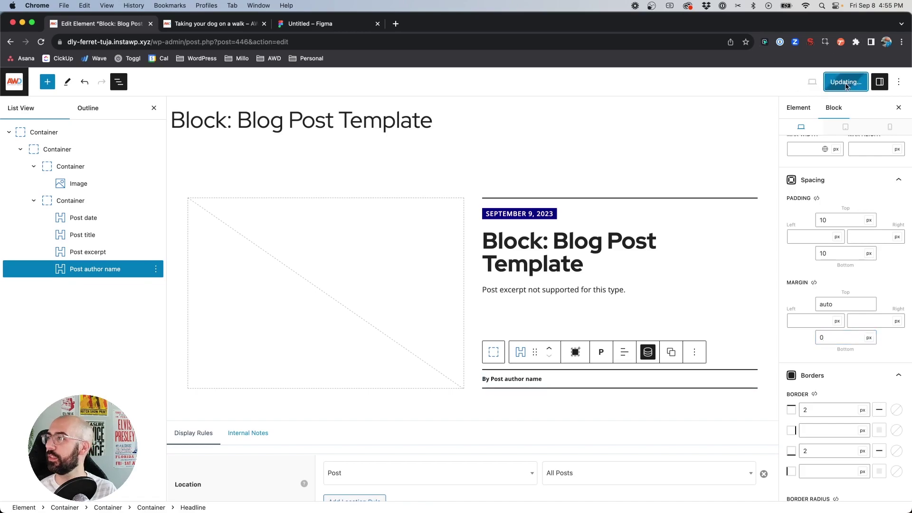
left_click(211, 27)
key("super+r")
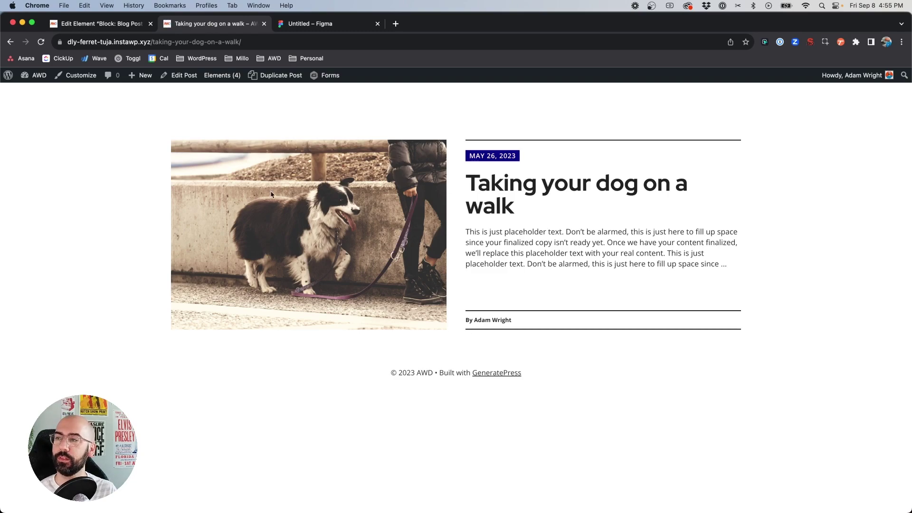
Add a new container below the outer post header container and insert an inner container in it.
key("super+alt+Left")
scroll(430, 299, "down", 2)
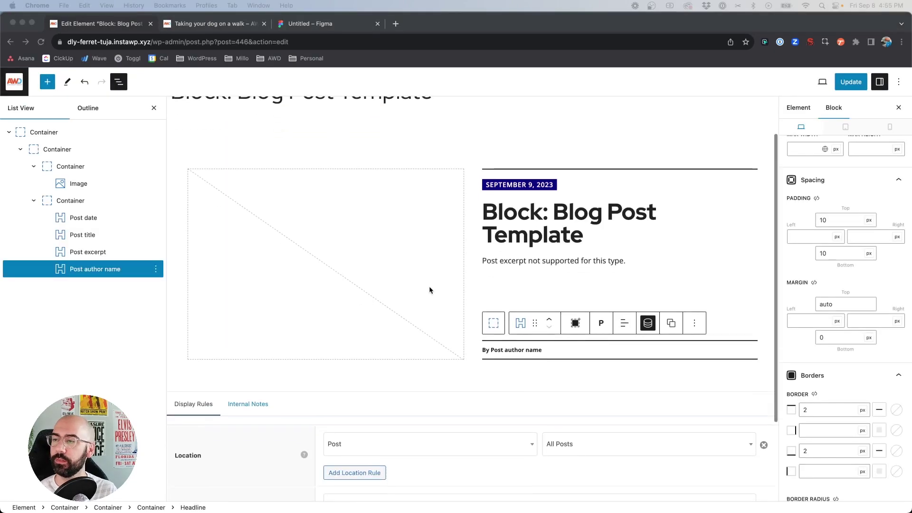
left_click(473, 379)
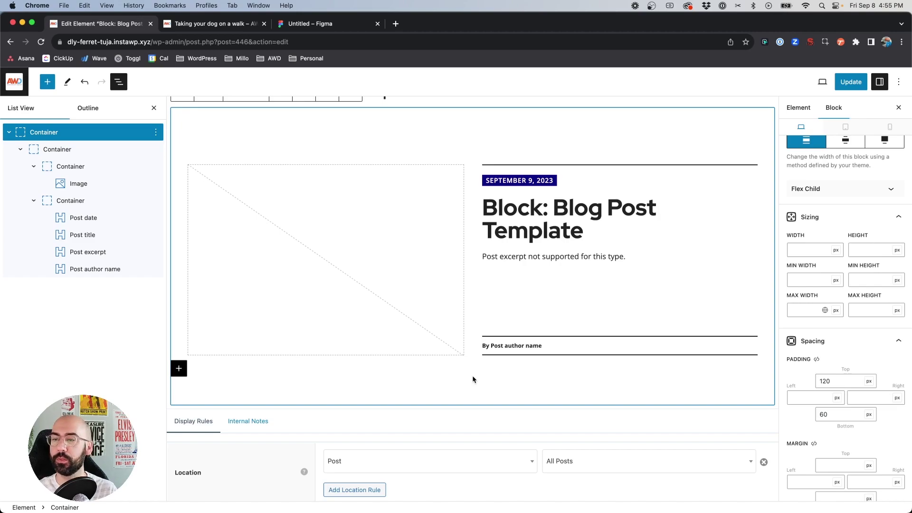
key("Return")
type("/cont")
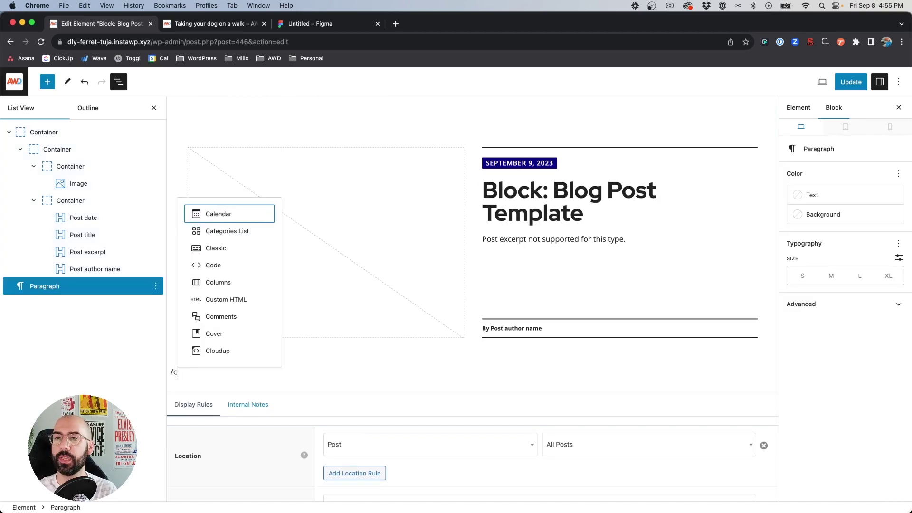
left_click(237, 215)
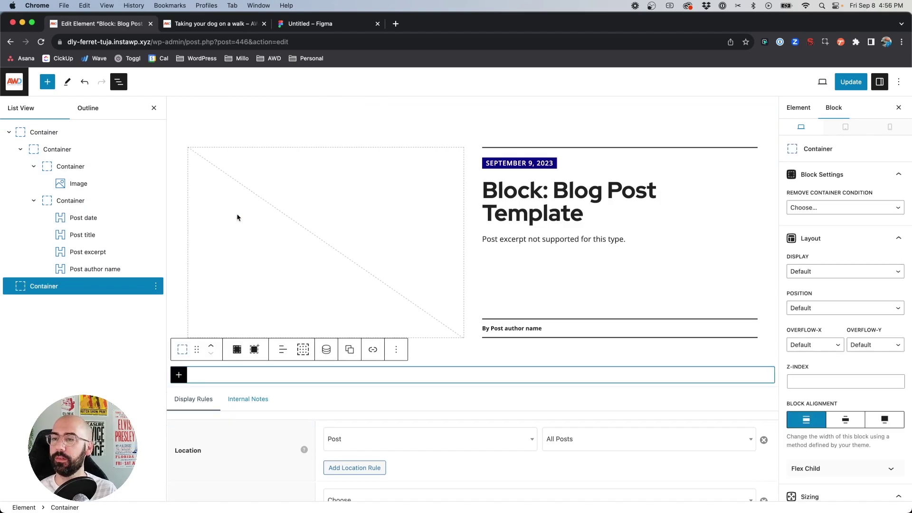
scroll(240, 218, "down", 3)
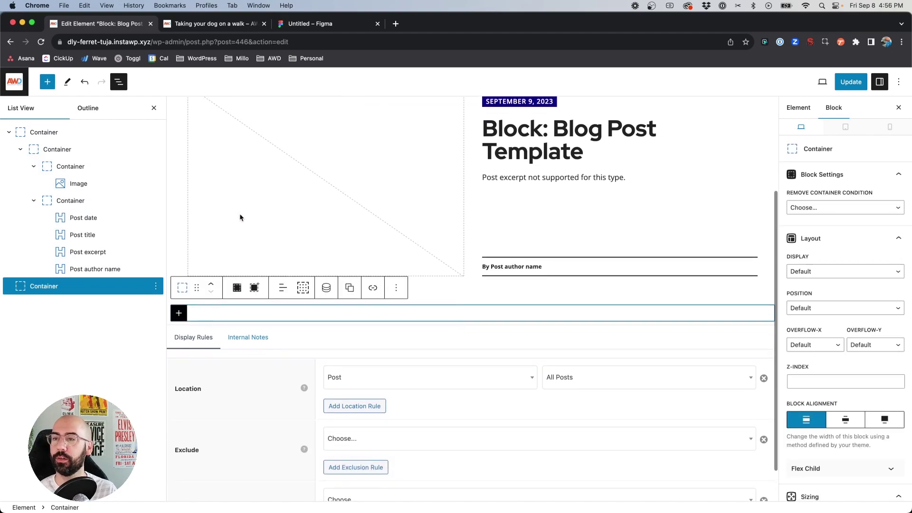
left_click(236, 289)
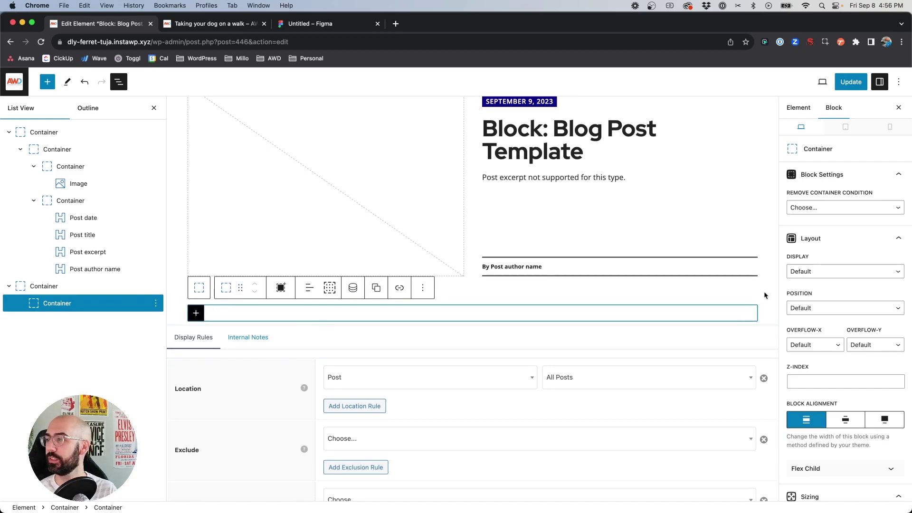
Turn off the global max width for the new inner container and set its max width to 800 px.
scroll(832, 280, "down", 2)
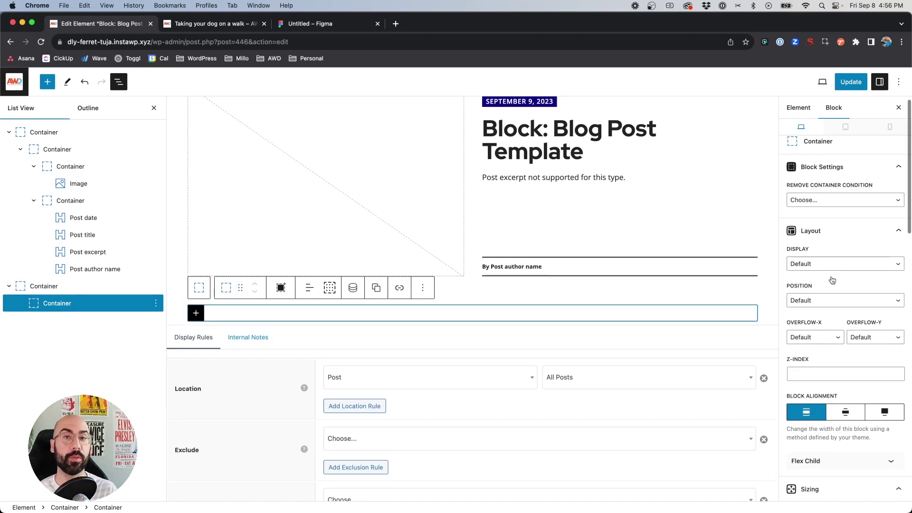
scroll(832, 280, "down", 10)
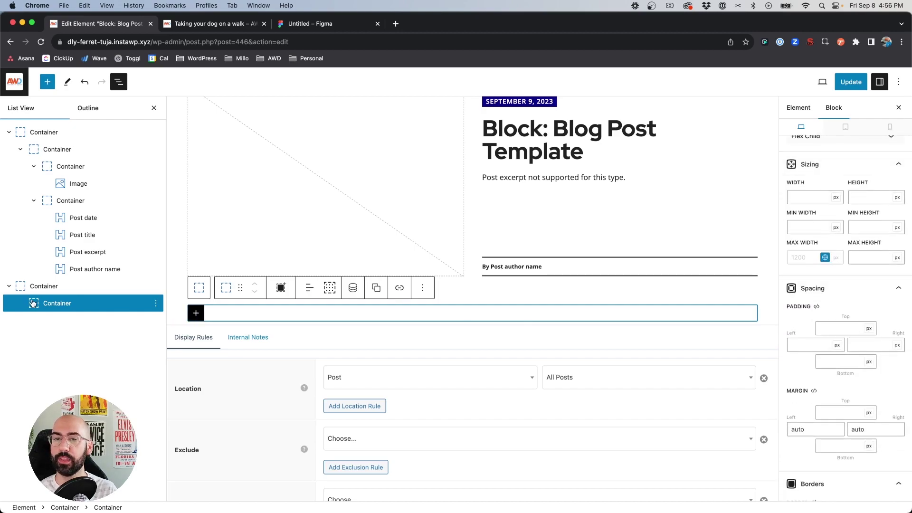
left_click(825, 257)
left_click(808, 257)
type("800")
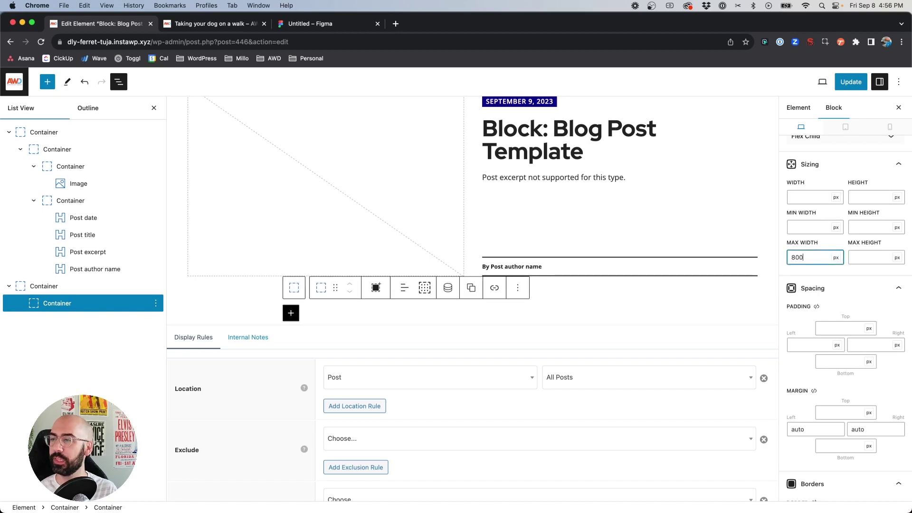
Insert a Dynamic Content block into the 800 px inner container and set its type to Post content.
left_click(291, 315)
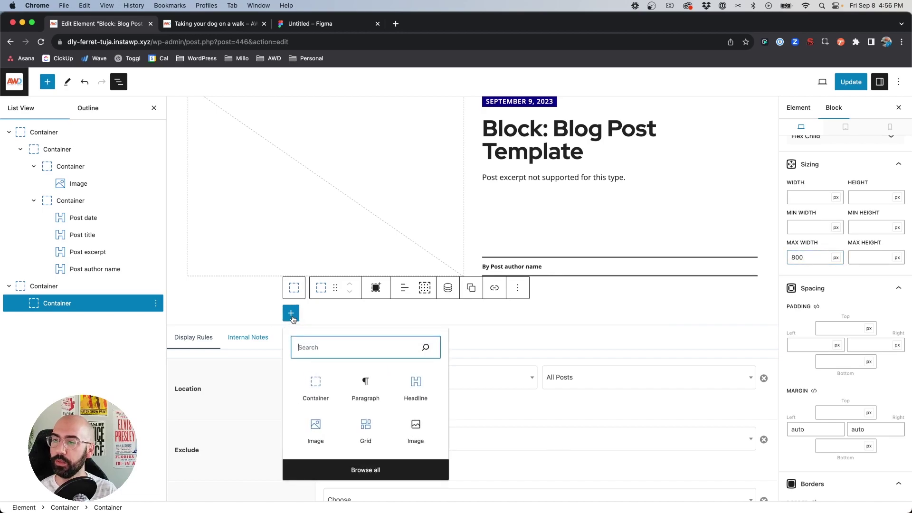
type("post")
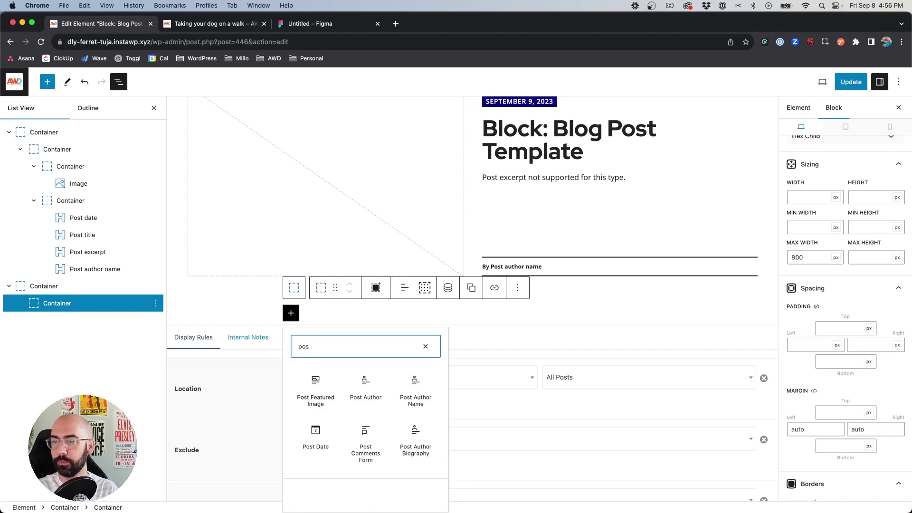
key("BackSpace")
key("BackSpace")
key("BackSpace")
type("gener")
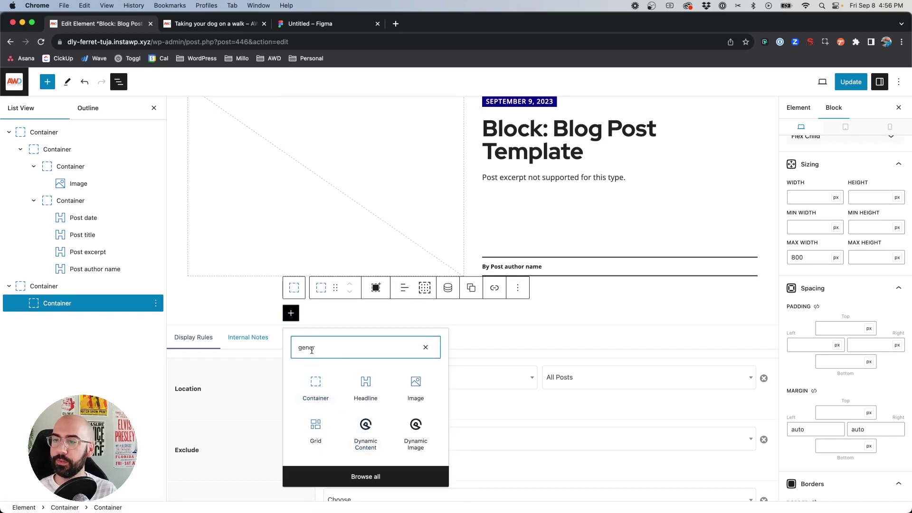
left_click(360, 436)
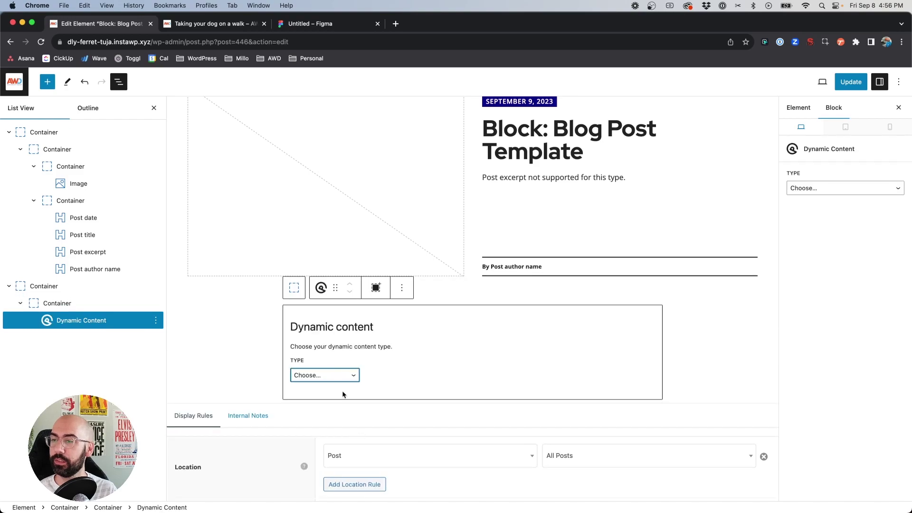
left_click(341, 378)
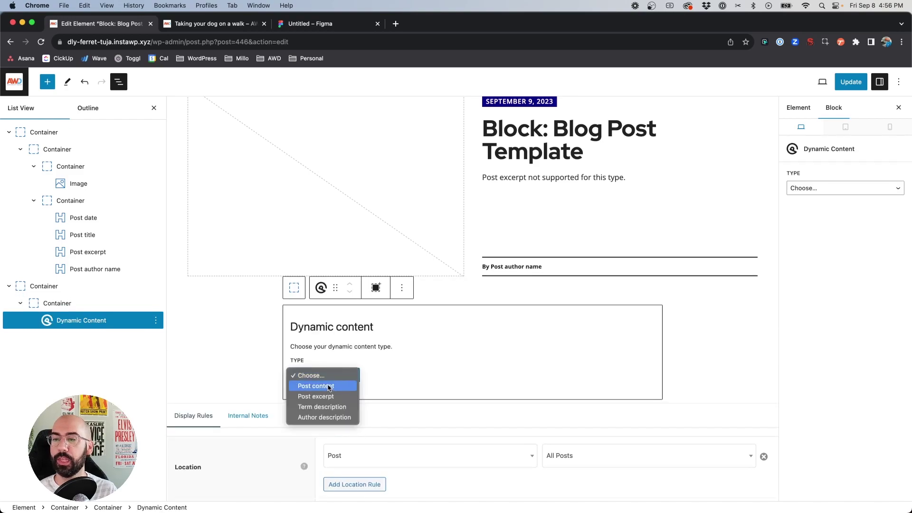
left_click(329, 387)
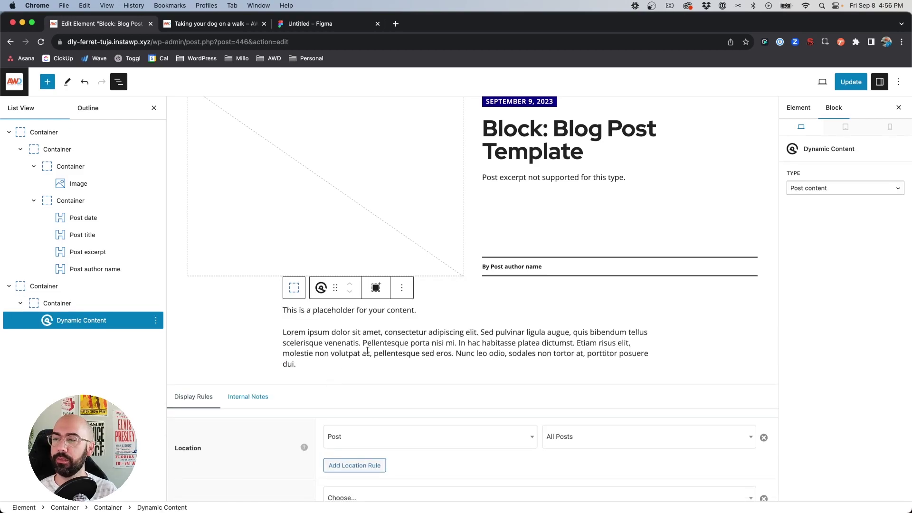
Save the template and refresh the live dog-walking post to check the post content below the header.
scroll(367, 351, "down", 3)
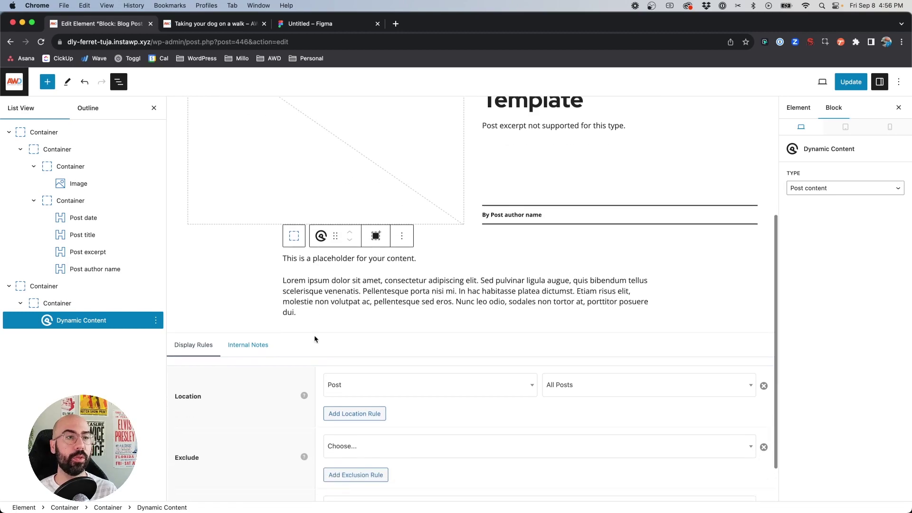
scroll(315, 340, "down", 1)
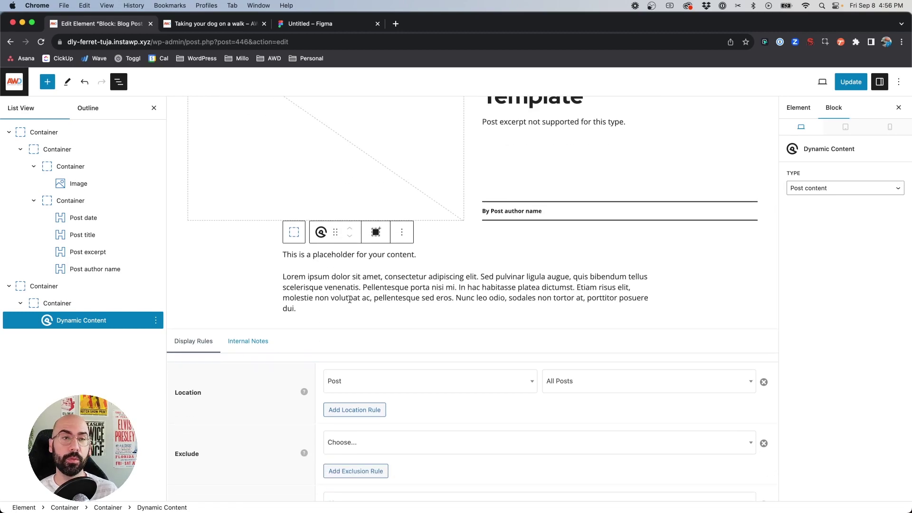
scroll(427, 273, "up", 4)
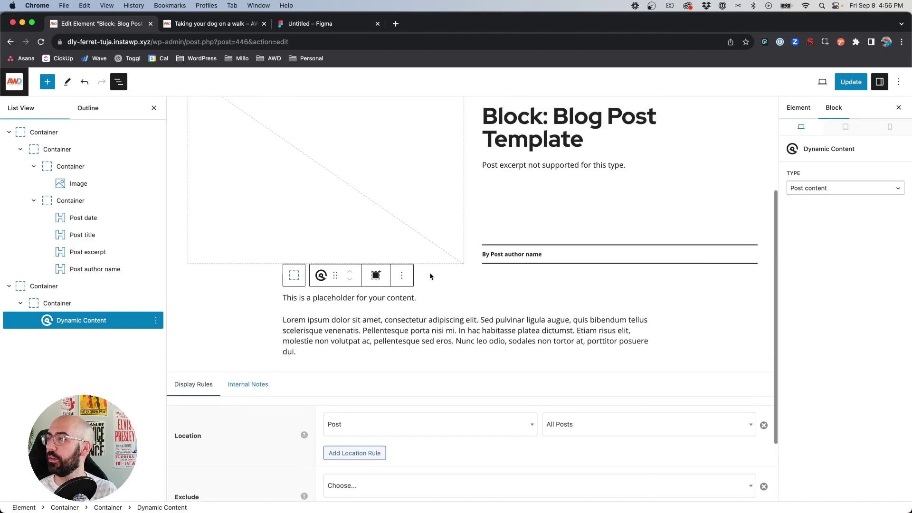
left_click(853, 84)
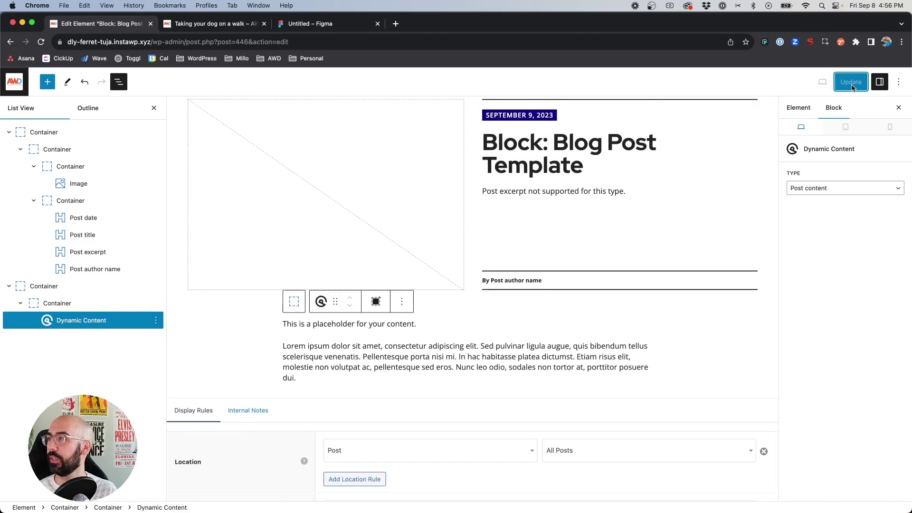
left_click(214, 24)
key("cmd+r")
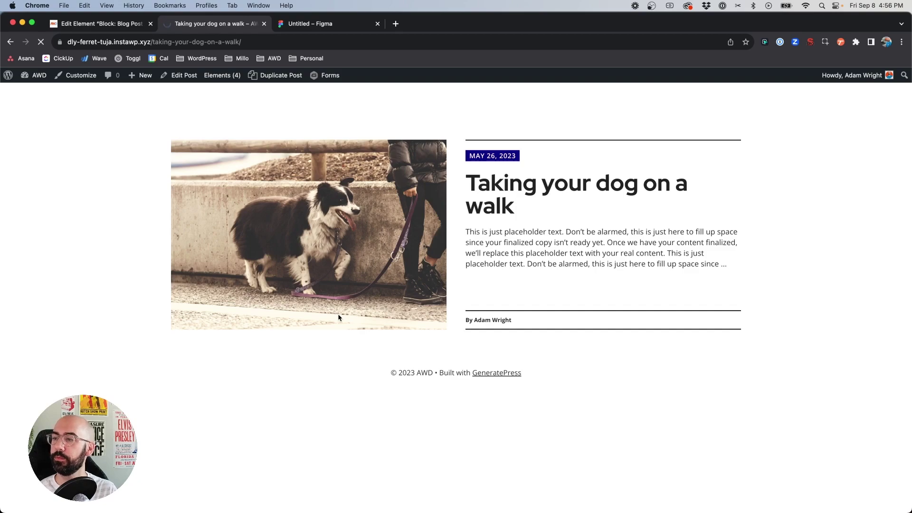
scroll(338, 313, "down", 3)
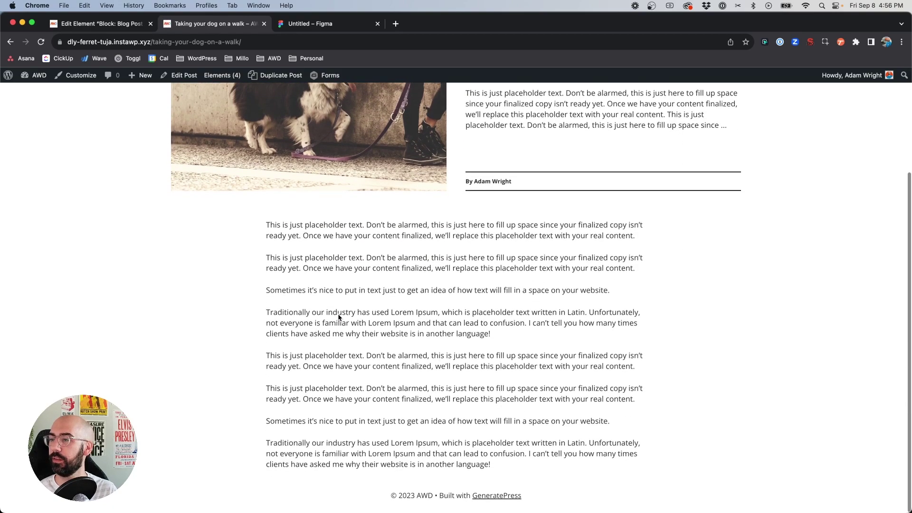
scroll(338, 318, "up", 3)
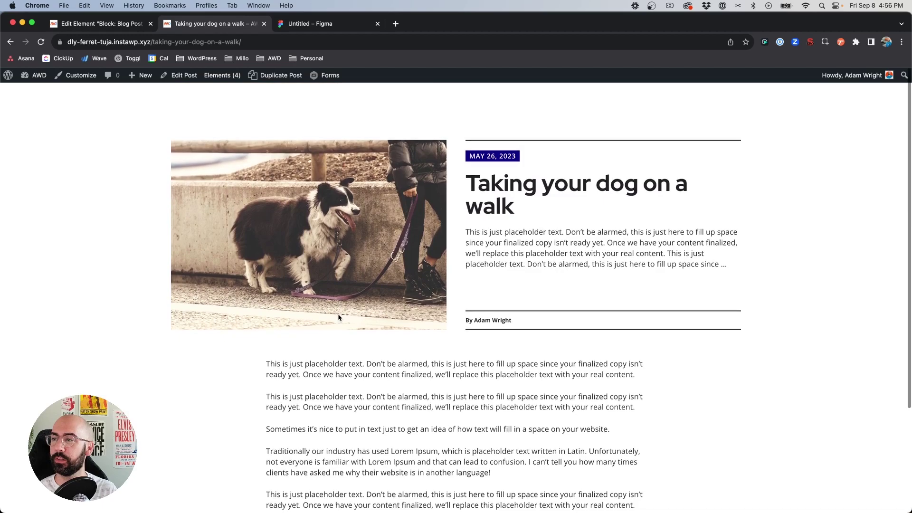
scroll(337, 313, "down", 4)
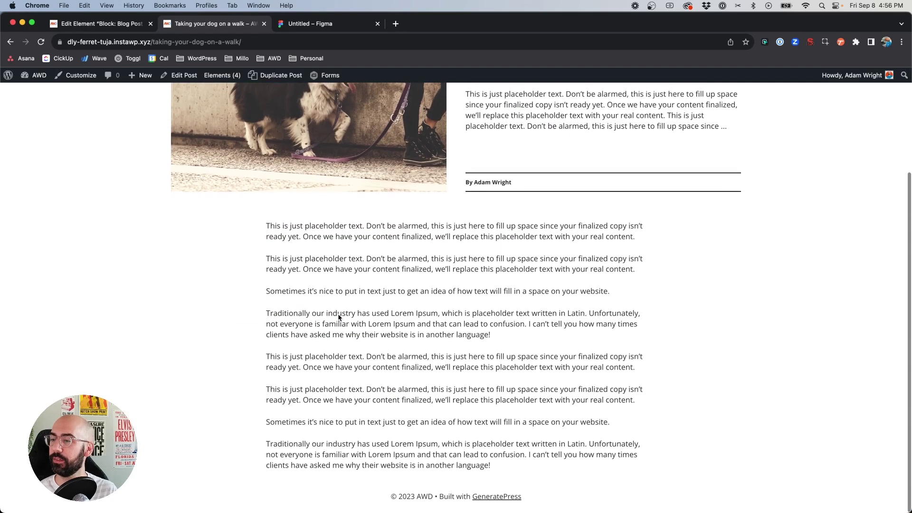
scroll(338, 313, "up", 4)
scroll(339, 318, "down", 3)
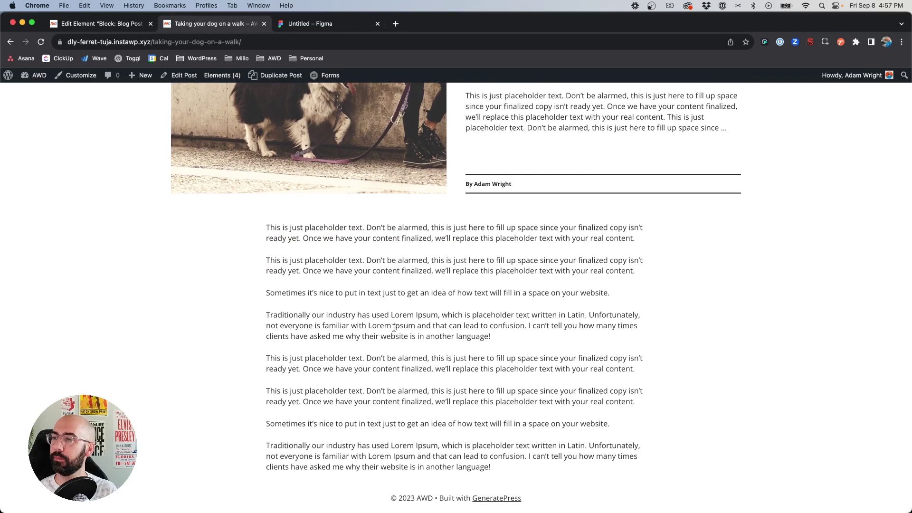
scroll(394, 327, "up", 3)
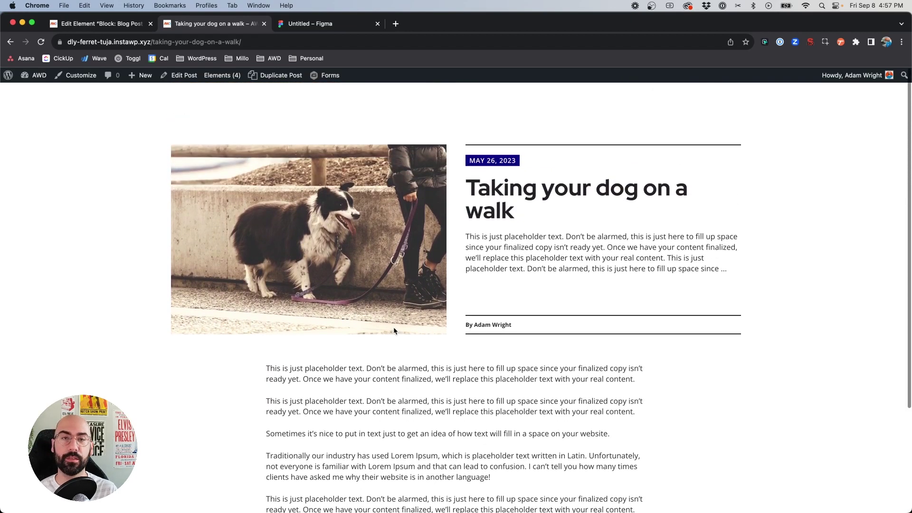
Set the outer post content container's padding in the template to 40 px at the top and 60 px at the bottom.
left_click(102, 23)
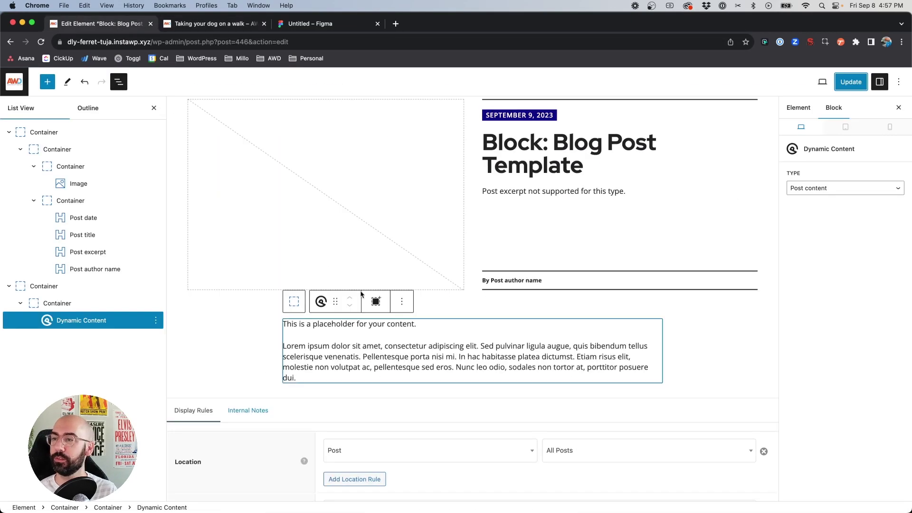
left_click(52, 285)
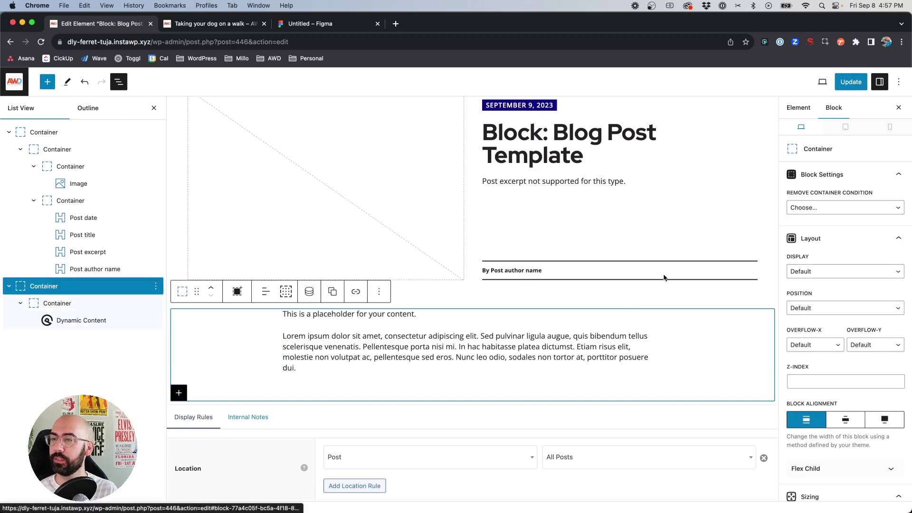
scroll(842, 296, "down", 6)
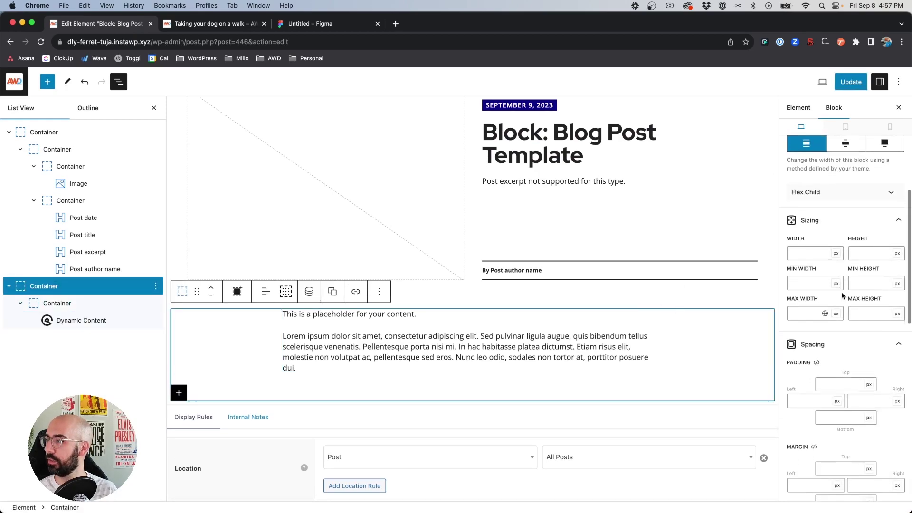
left_click(835, 383)
type("40")
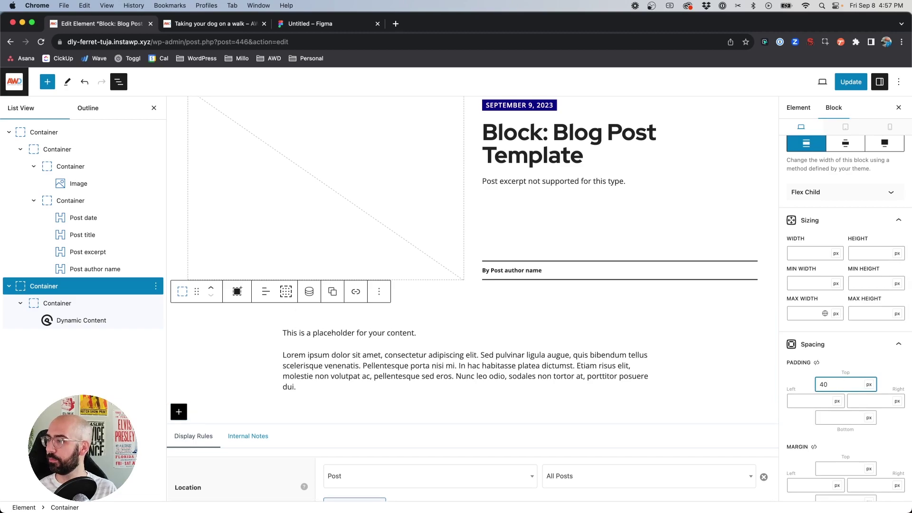
left_click(812, 401)
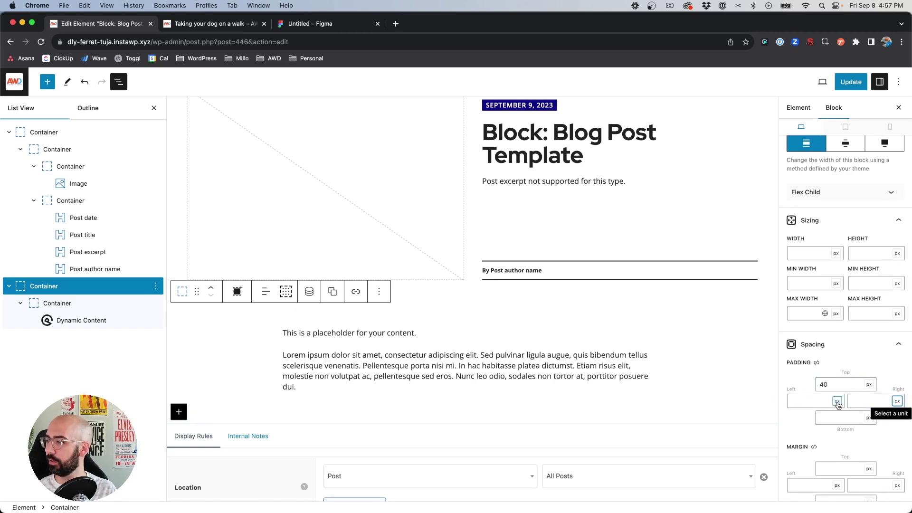
left_click(832, 417)
type("60")
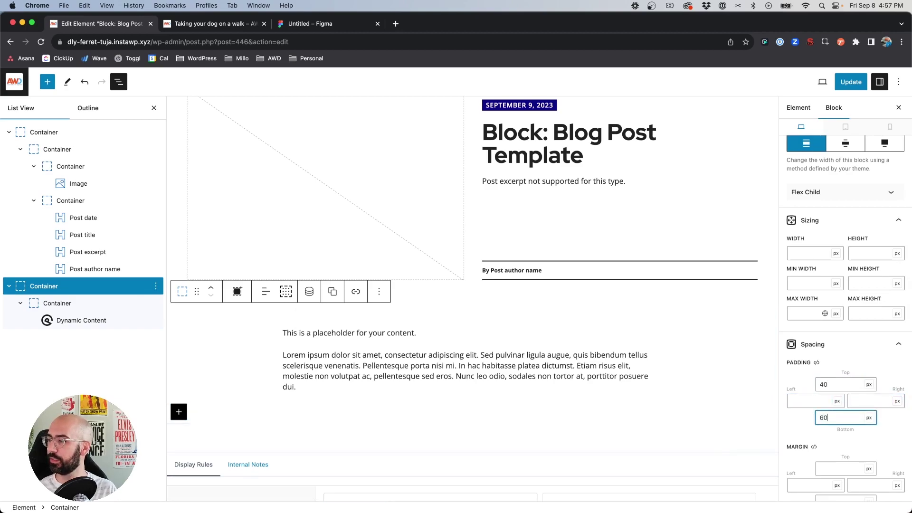
Save the padding change and check the spacing around the content on the live post.
left_click(851, 82)
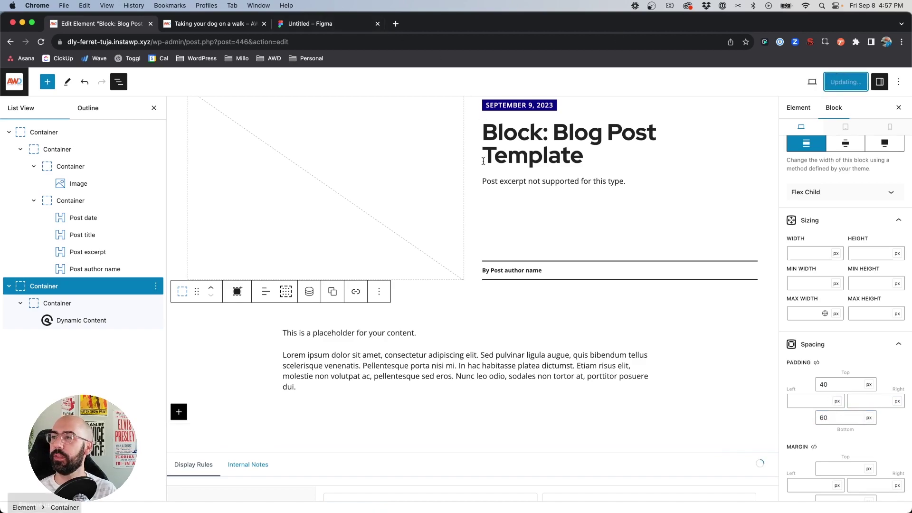
left_click(217, 26)
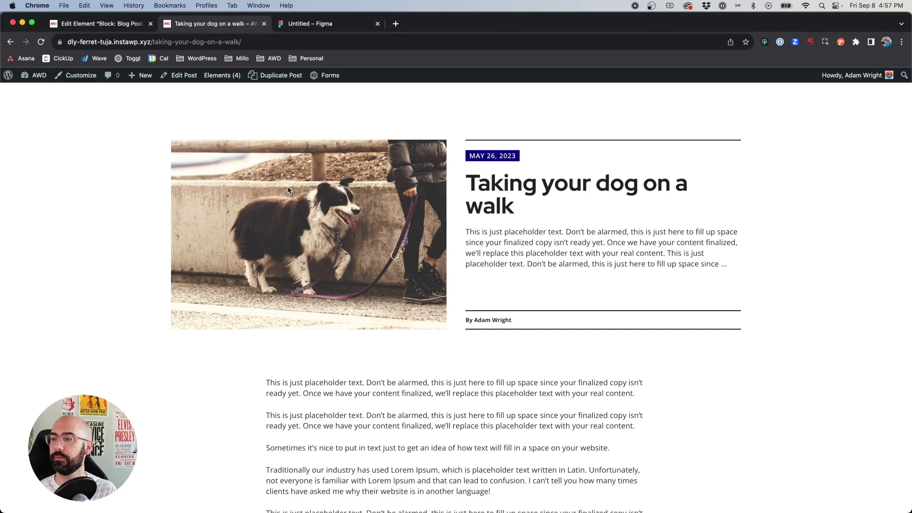
scroll(349, 330, "down", 5)
scroll(350, 321, "up", 5)
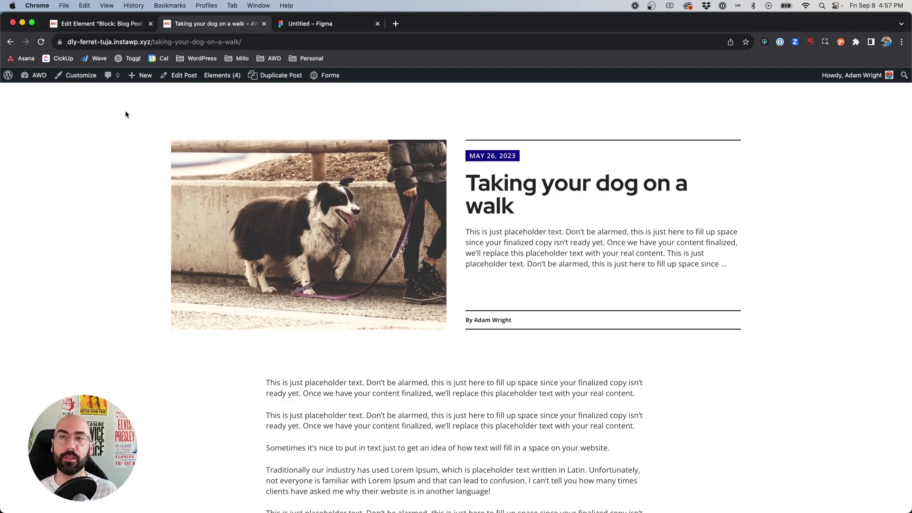
Open the live post in the Customizer in a new tab and examine its header layout in the mobile preview.
left_click(77, 75, "super")
left_click(290, 24)
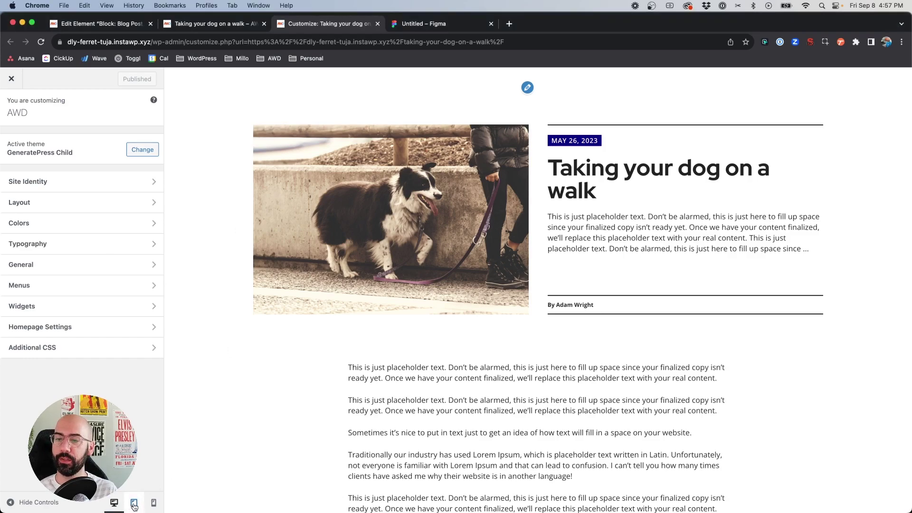
left_click(153, 505)
scroll(564, 242, "down", 3)
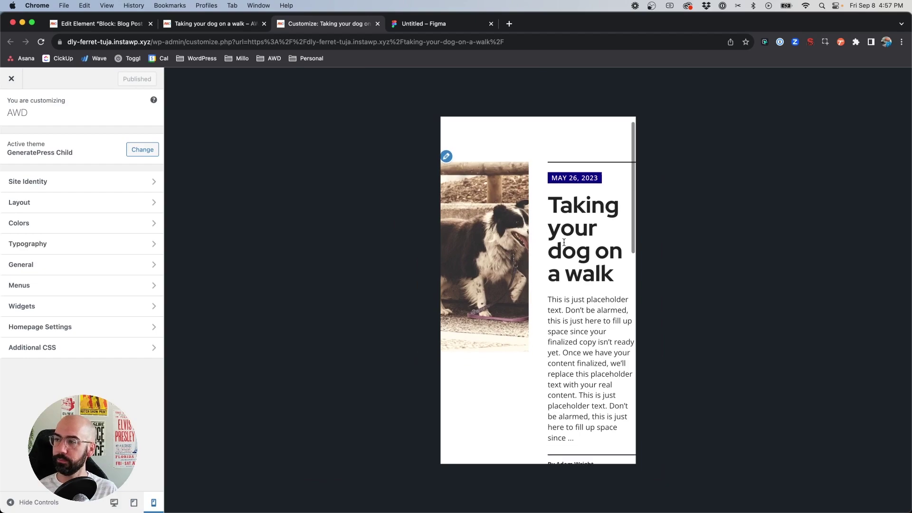
scroll(564, 243, "up", 3)
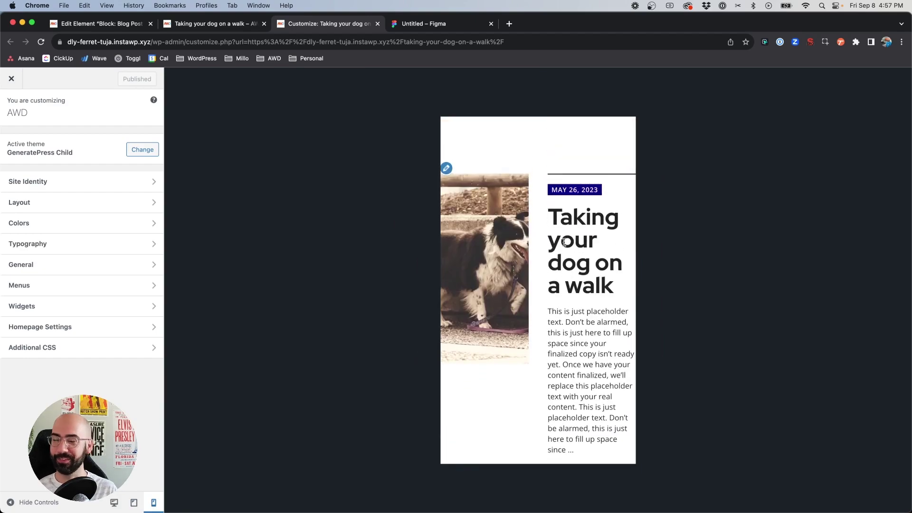
scroll(563, 243, "down", 1)
scroll(564, 243, "down", 1)
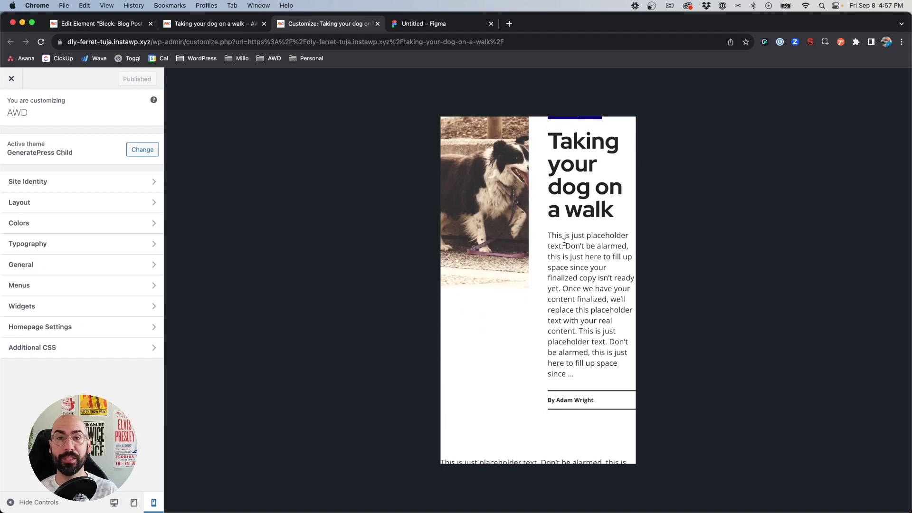
Back in the template editor, set the mobile layout direction of the header's inner container to Column so the image and text stack.
left_click(126, 24)
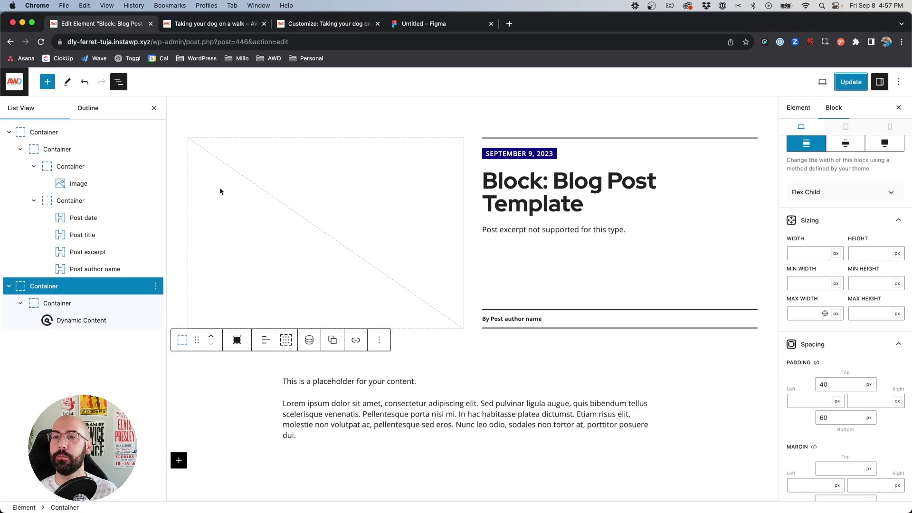
scroll(336, 169, "up", 2)
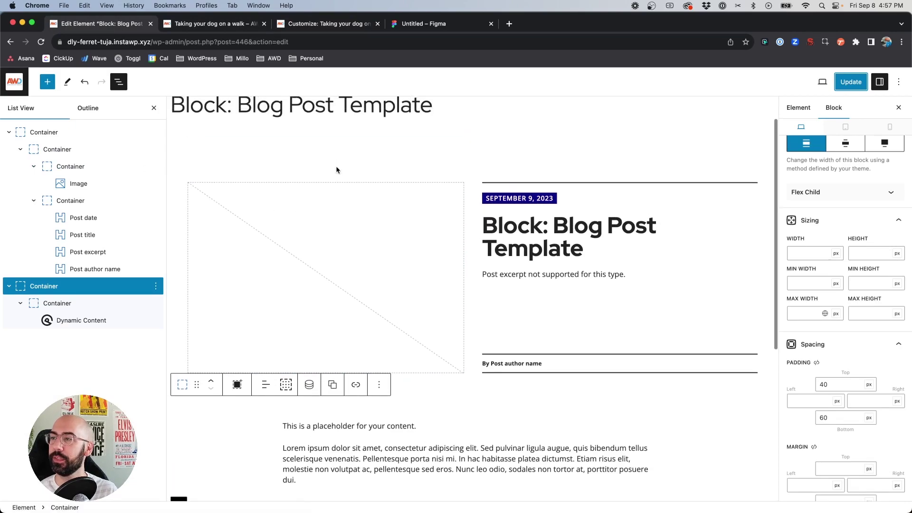
scroll(336, 169, "down", 1)
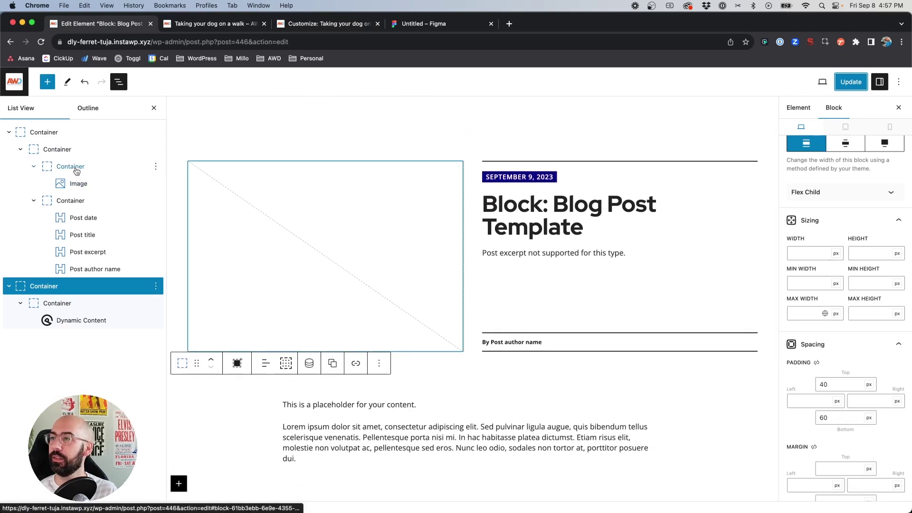
left_click(61, 151)
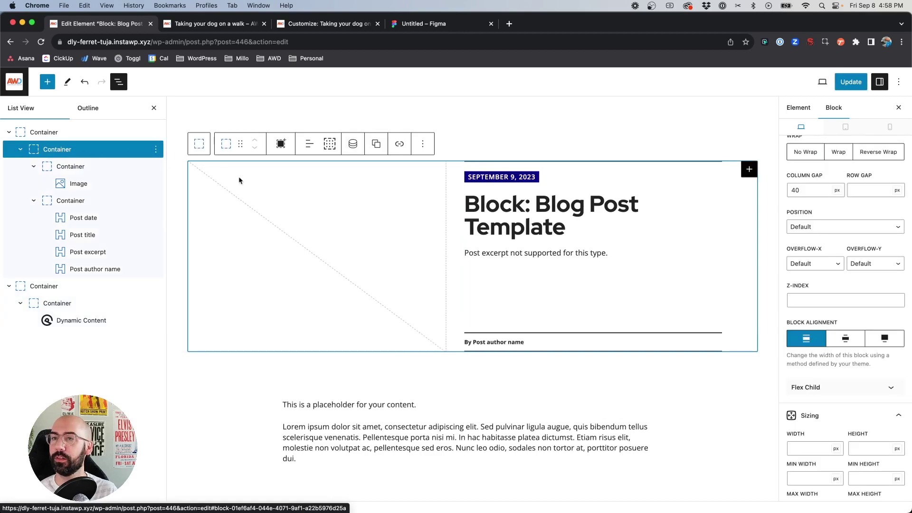
left_click(889, 127)
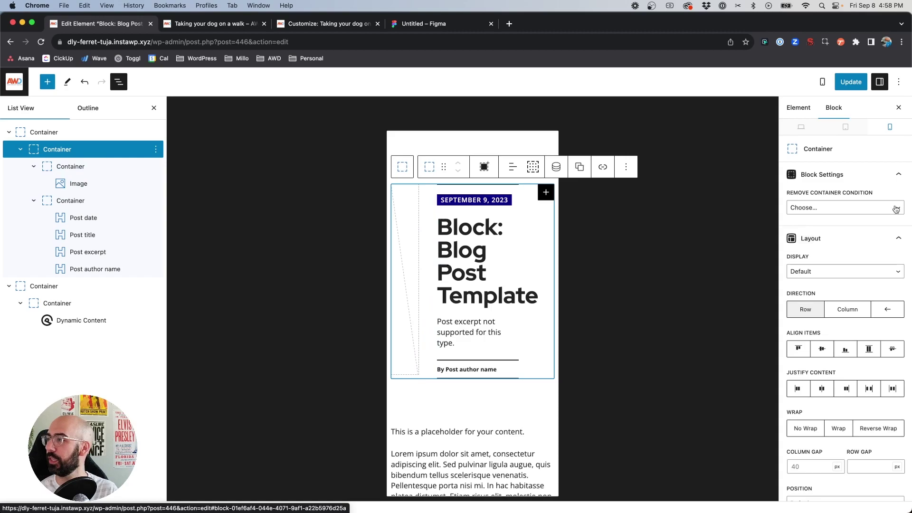
scroll(807, 245, "down", 3)
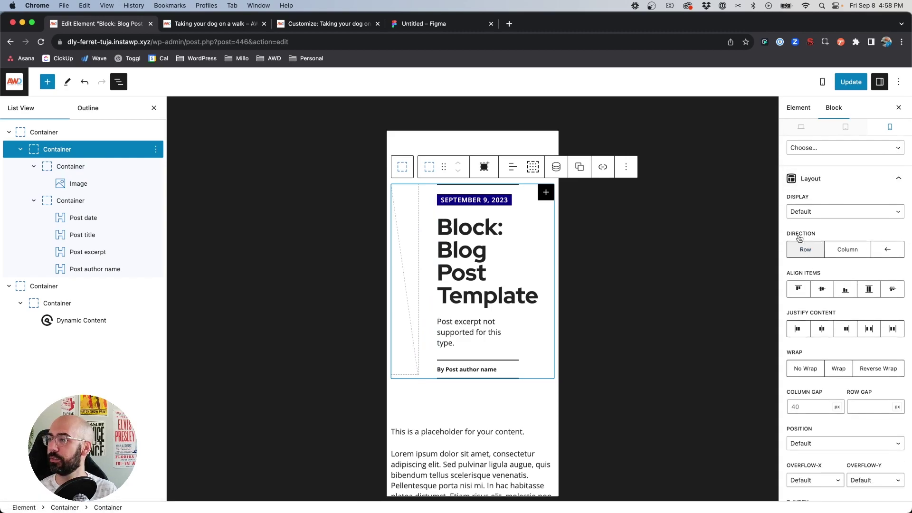
left_click(849, 251)
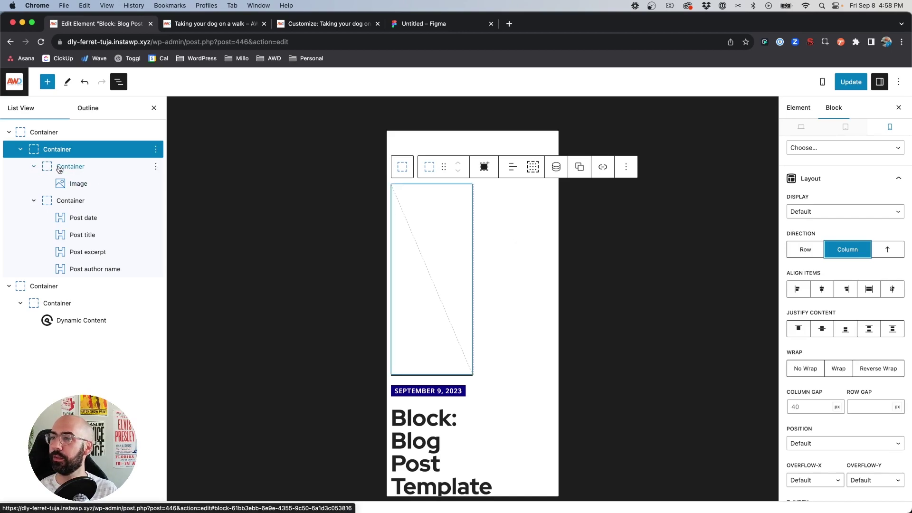
scroll(514, 328, "down", 5)
scroll(514, 327, "up", 8)
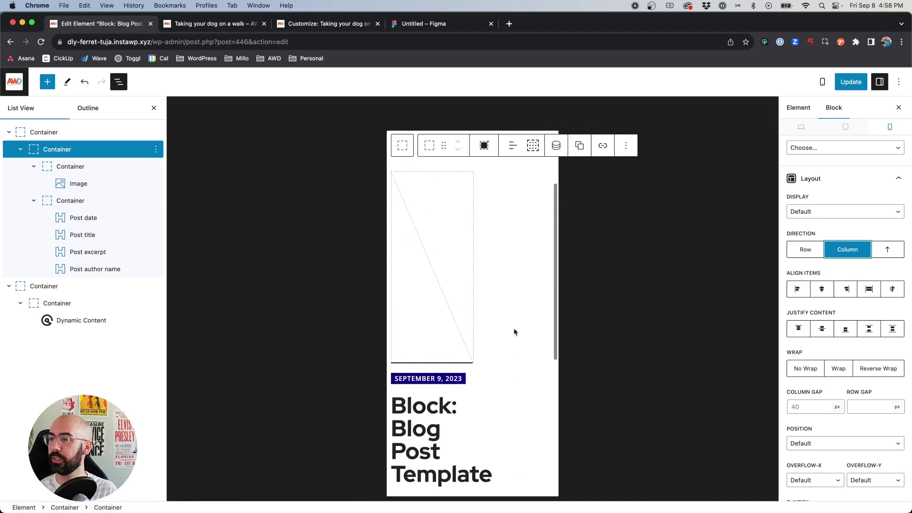
scroll(514, 332, "down", 5)
scroll(514, 332, "up", 4)
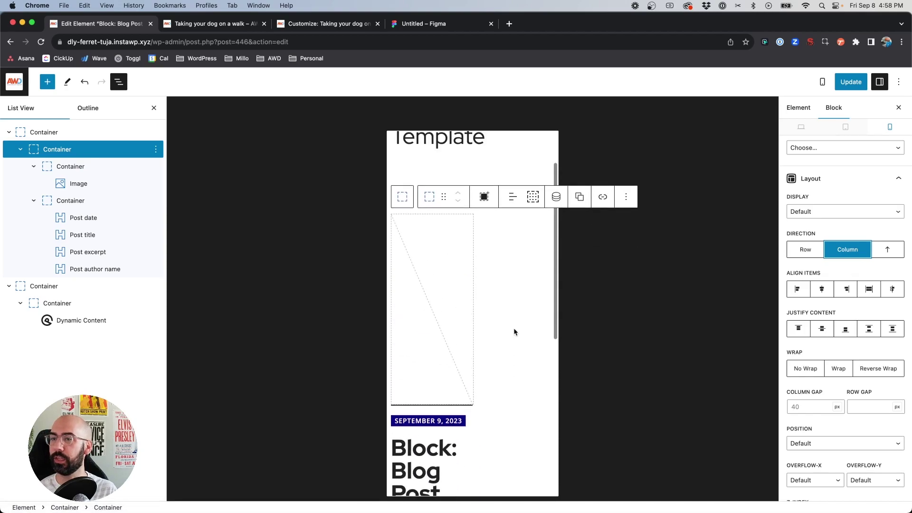
Set the mobile width of both header child containers, image and post details, to 100% together.
left_click(71, 170)
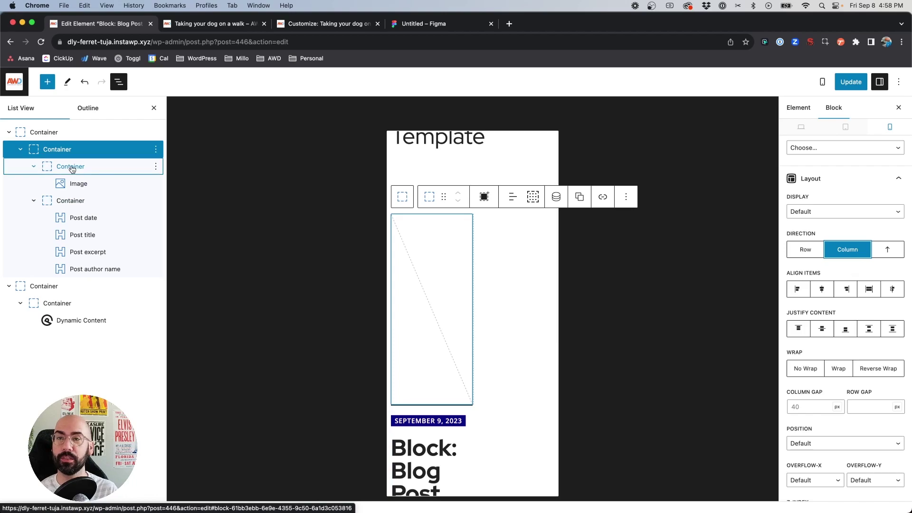
left_click(34, 166)
left_click(33, 183)
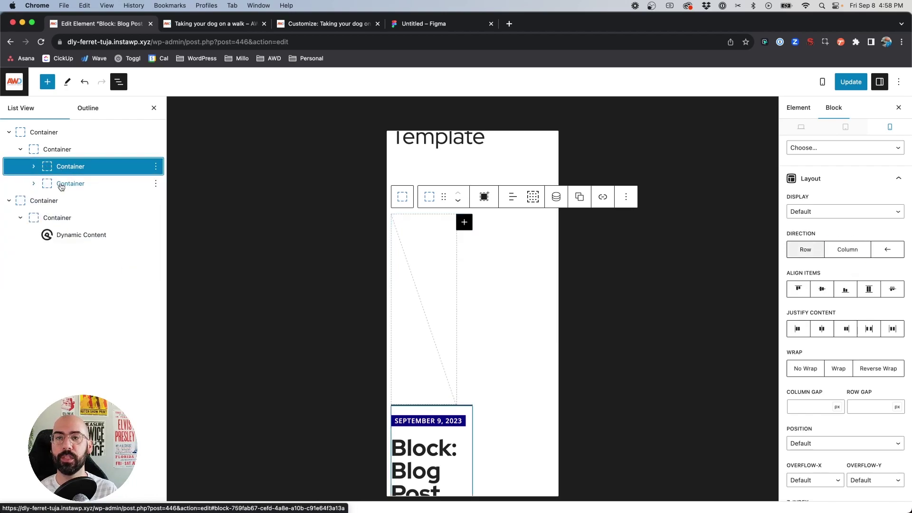
left_click(61, 185, "shift")
scroll(815, 319, "down", 3)
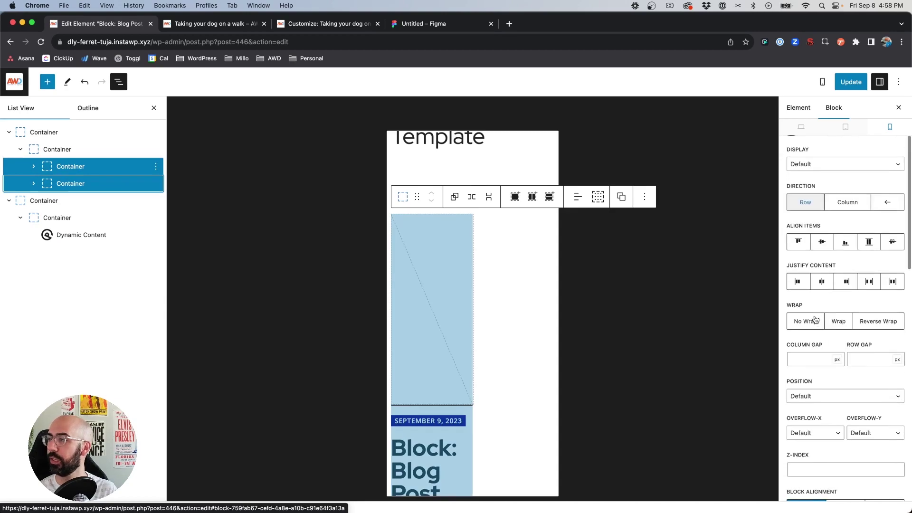
scroll(815, 319, "down", 7)
left_click(806, 271)
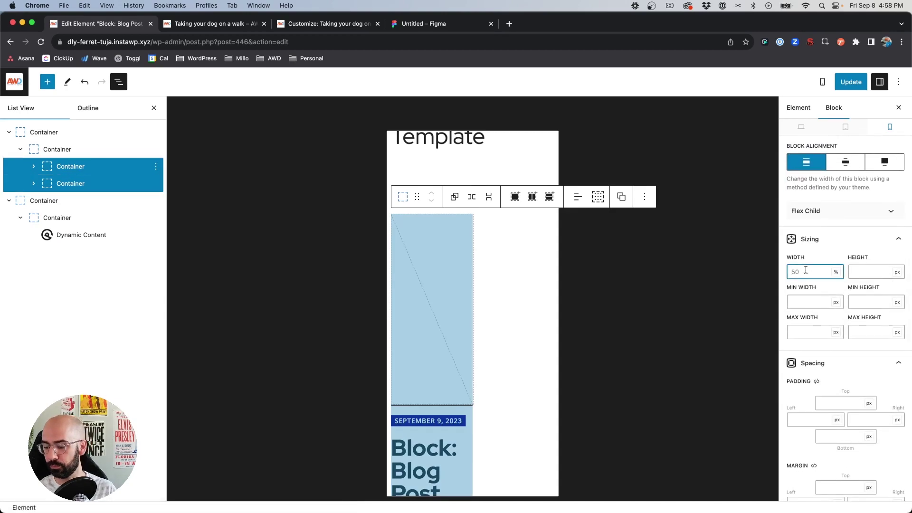
type("100")
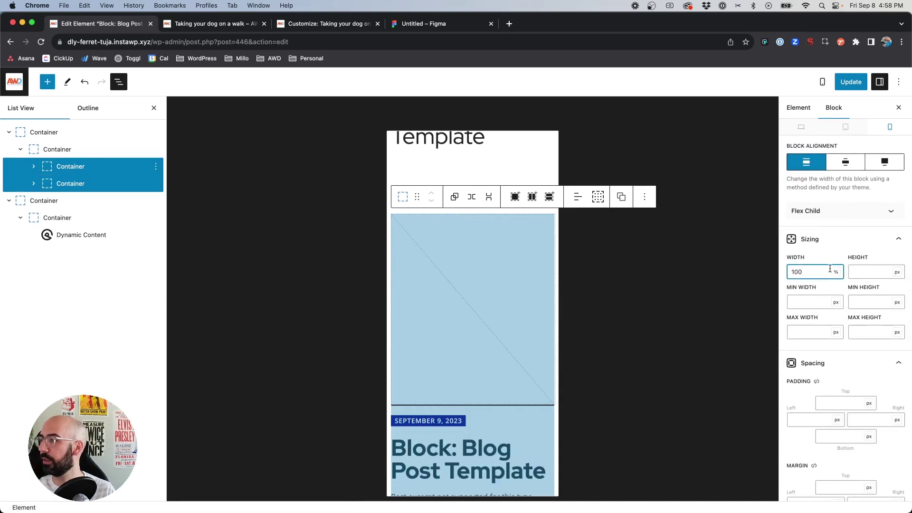
Set the featured image's mobile height to 175 px.
left_click(467, 299)
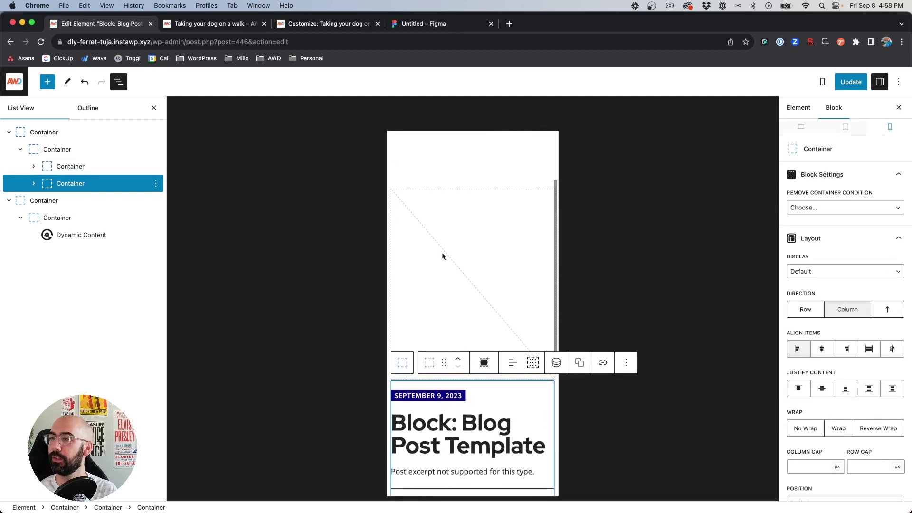
left_click(442, 256)
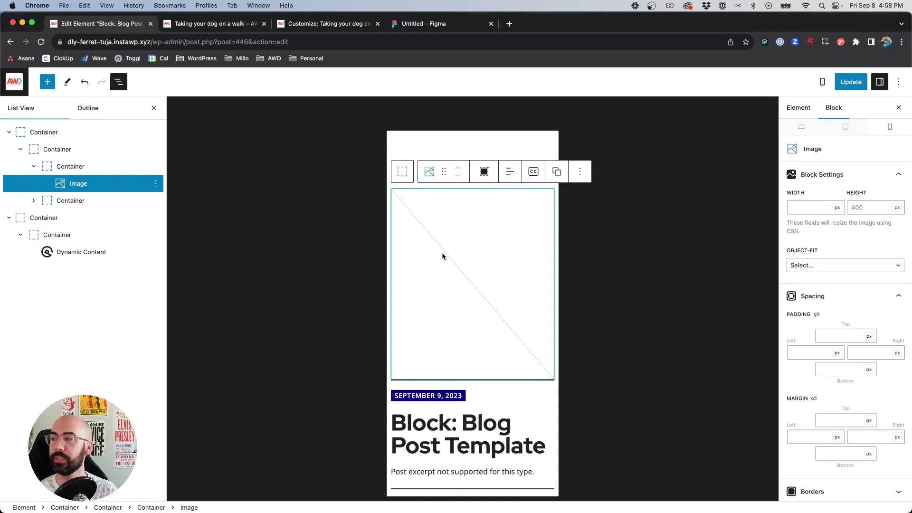
left_click(871, 210)
type("175")
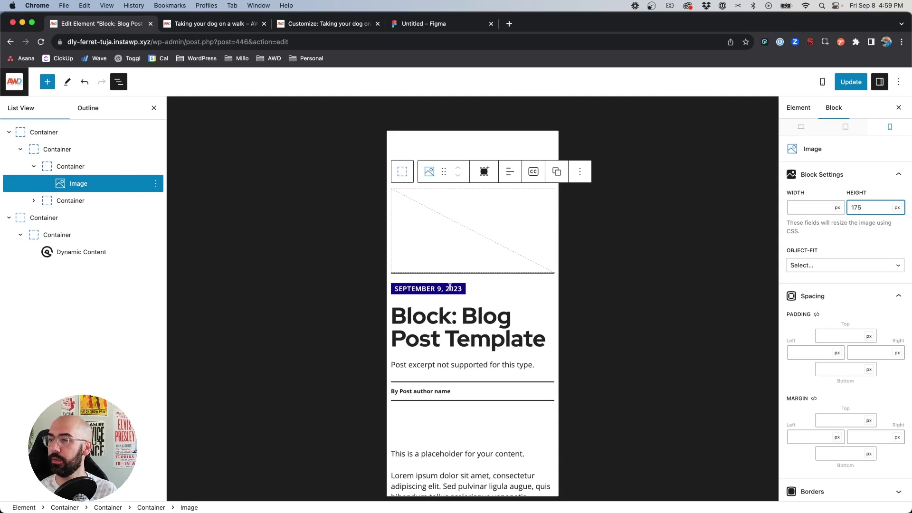
Set the mobile top padding of the outer post content container to 20 px.
scroll(455, 308, "down", 5)
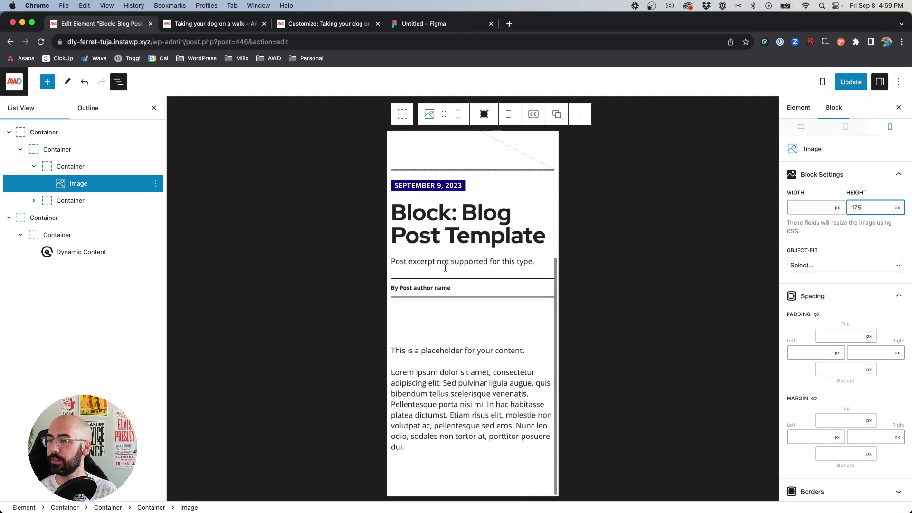
left_click(443, 312)
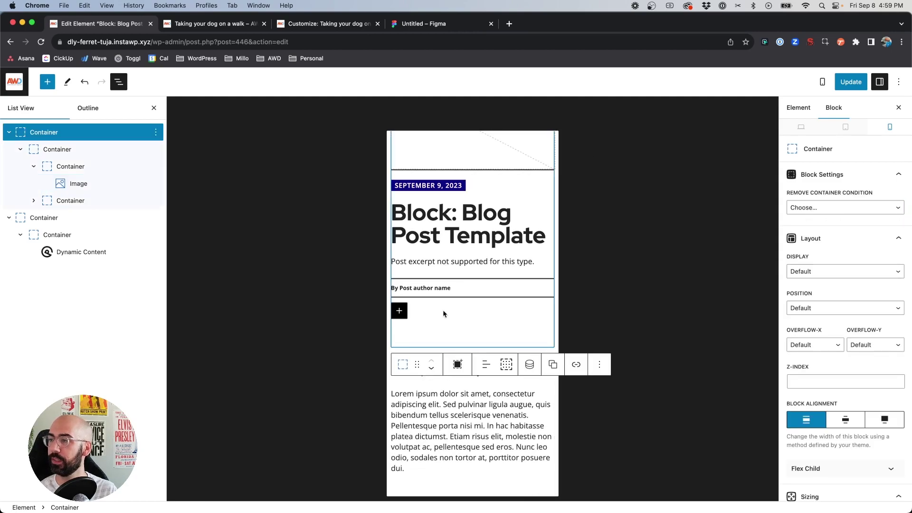
left_click(49, 218)
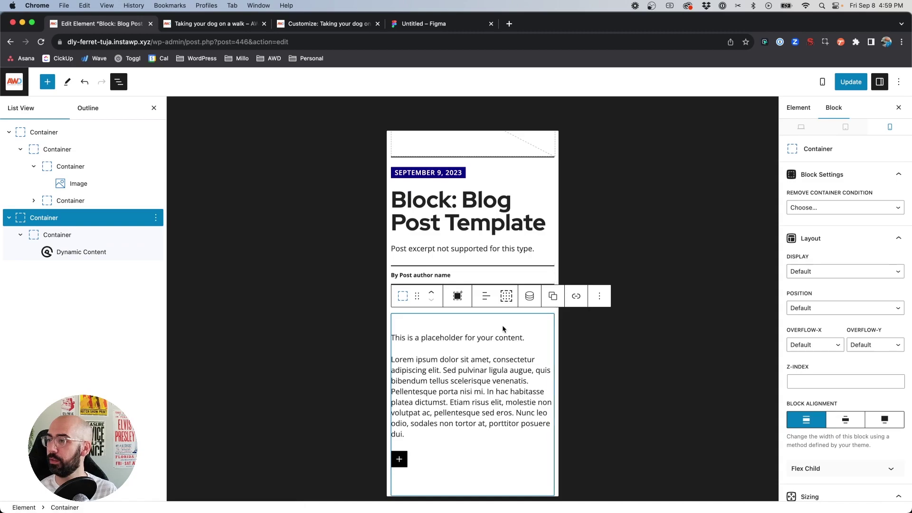
scroll(830, 289, "down", 10)
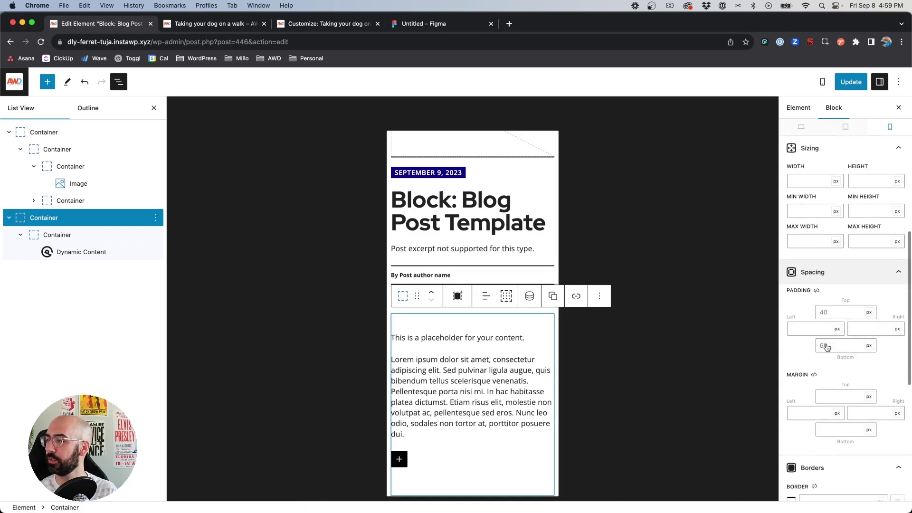
left_click(830, 290)
type("20")
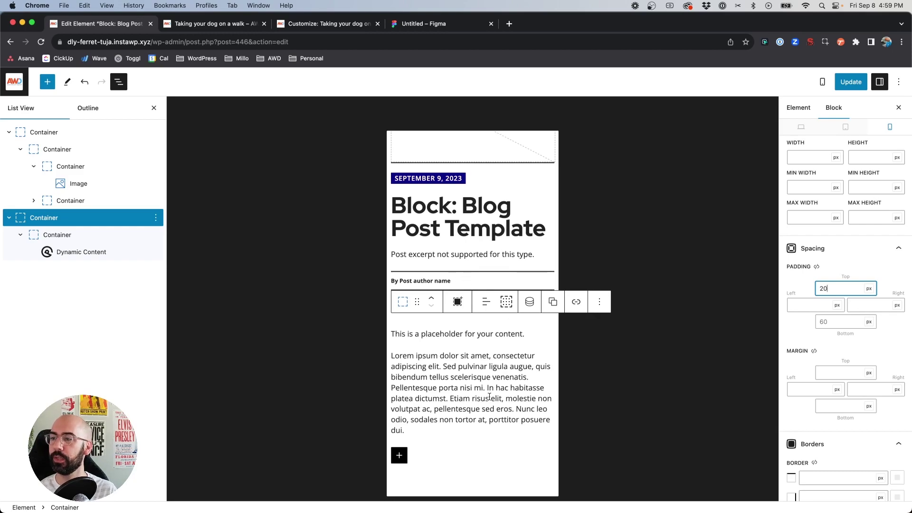
Save the template and reload the Customizer to check the stacked header and post content in the mobile preview.
left_click(852, 83)
left_click(348, 25)
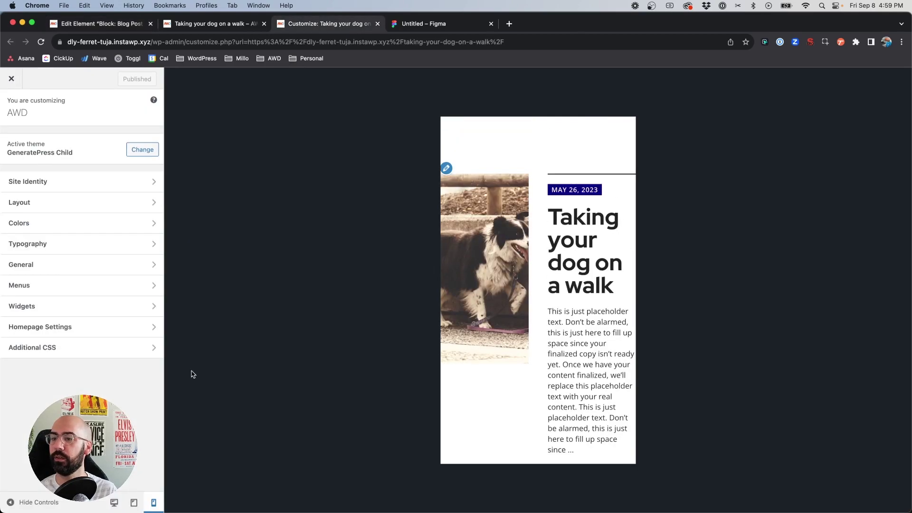
key("super+r")
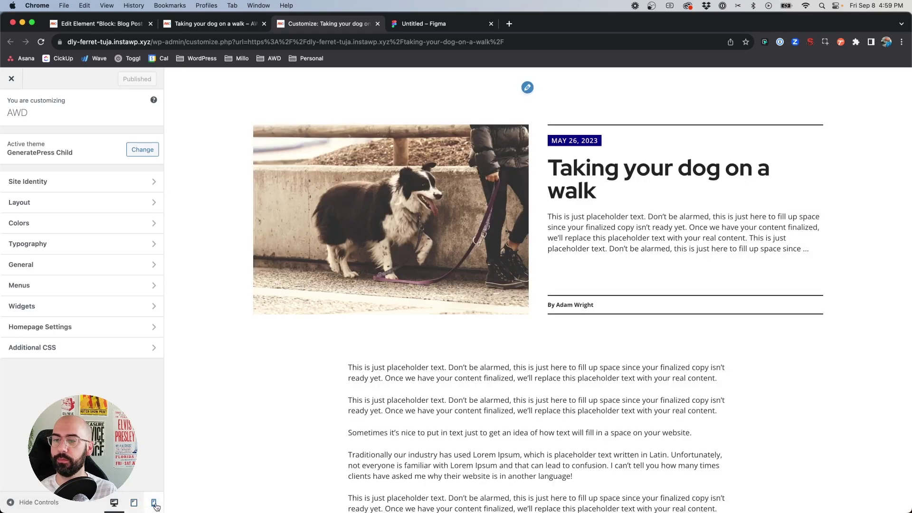
left_click(154, 503)
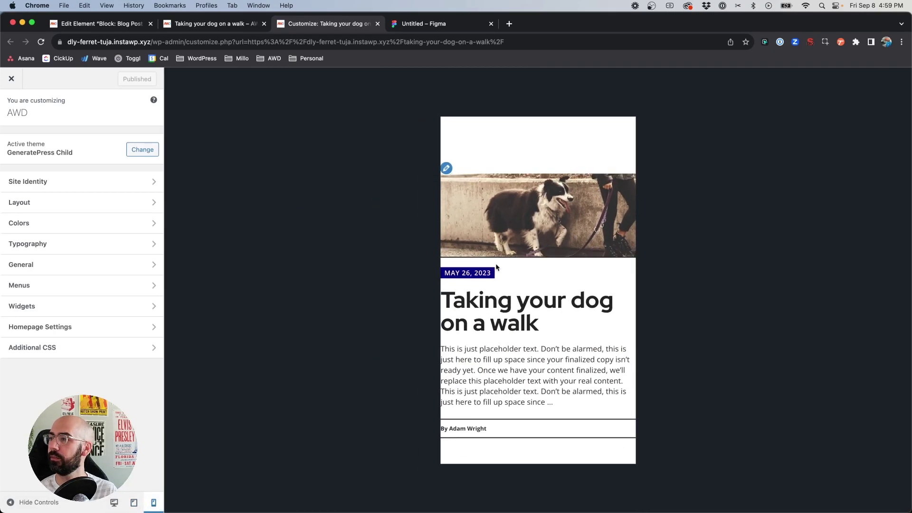
scroll(495, 263, "down", 10)
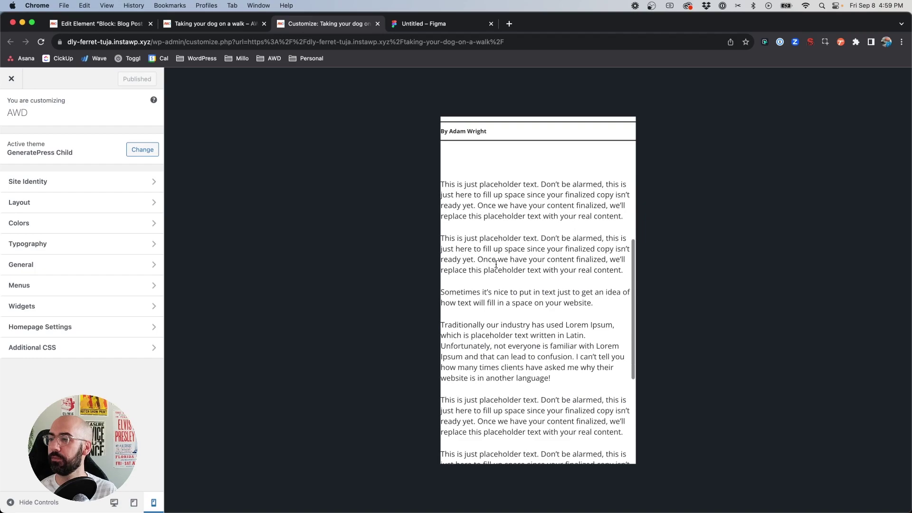
scroll(495, 263, "up", 10)
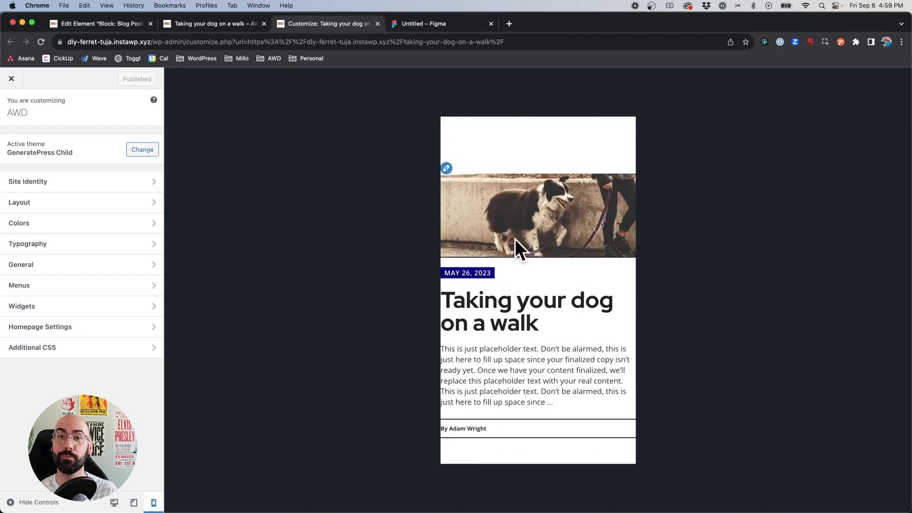
In the template editor, set the outer header container's mobile padding to 20 px on the left and right.
left_click(149, 21)
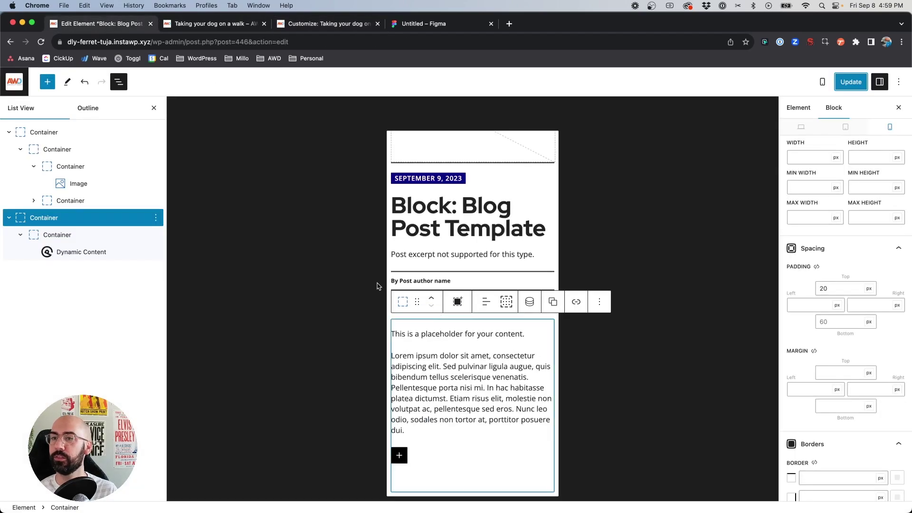
scroll(414, 238, "up", 5)
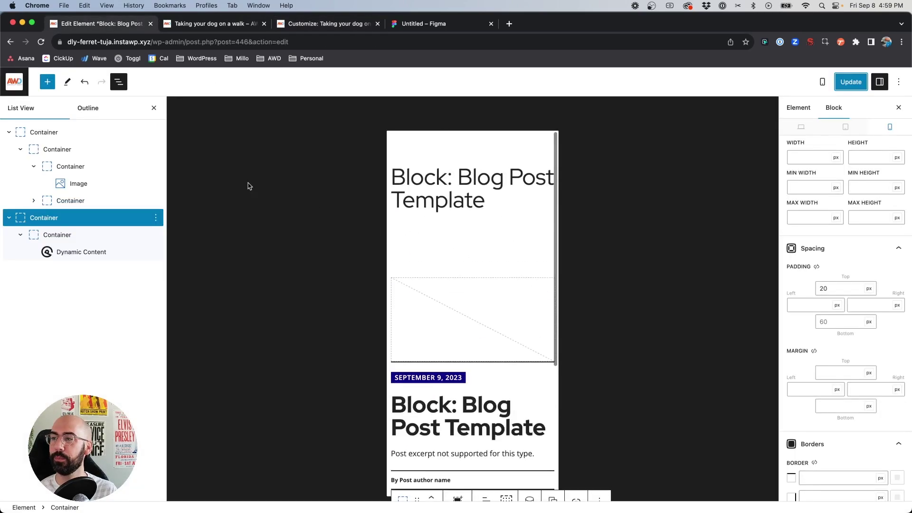
left_click(42, 133)
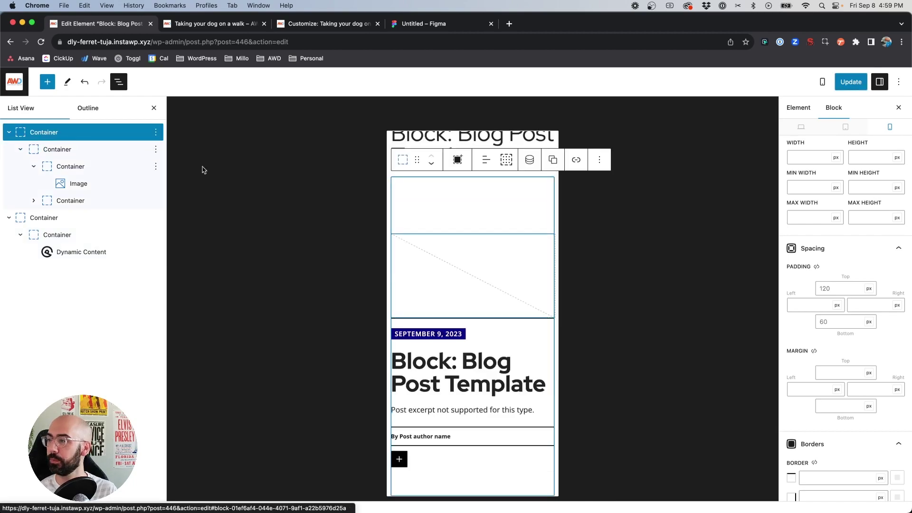
left_click(814, 301)
type("20")
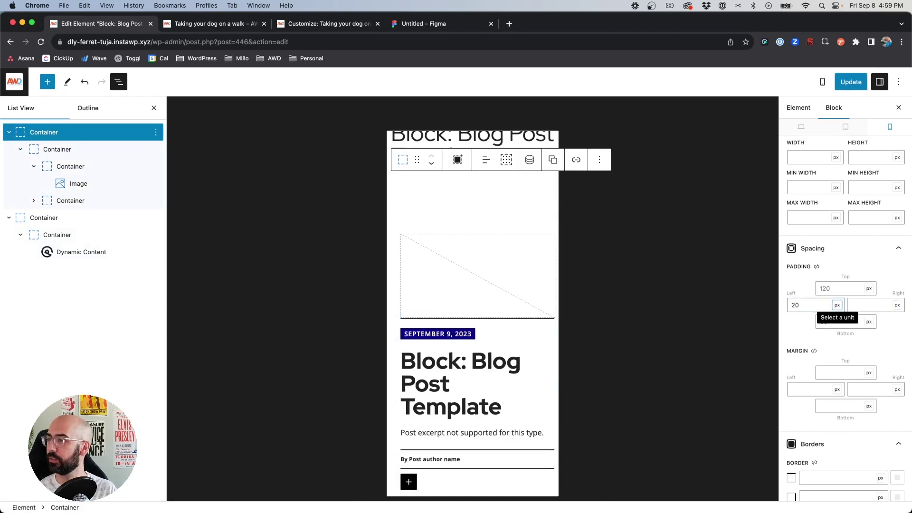
key("Tab")
type("20")
Save the header padding change and reload the Customizer's mobile preview to check the side spacing.
key("super+s")
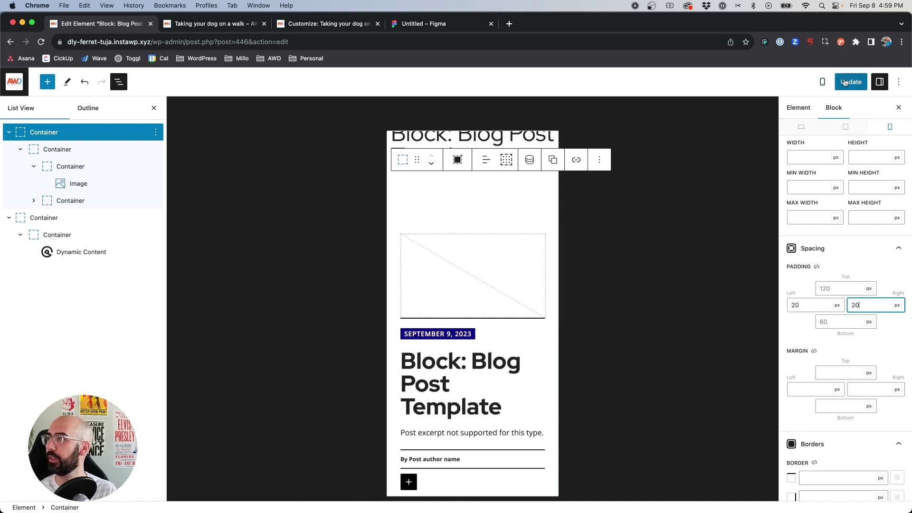
left_click(322, 26)
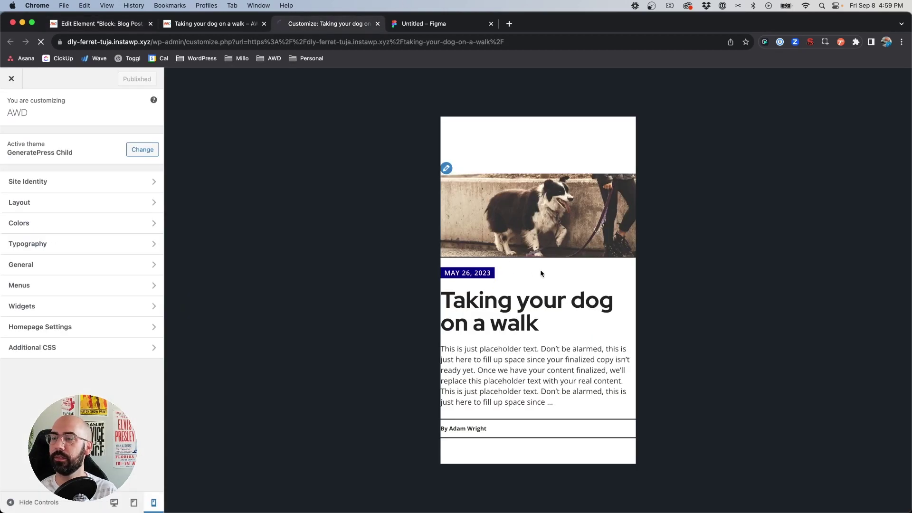
key("super+r")
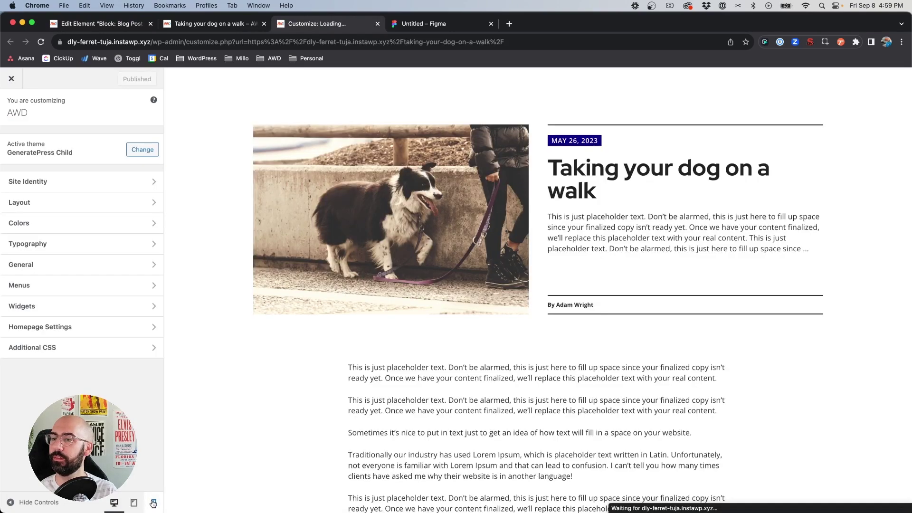
left_click(153, 502)
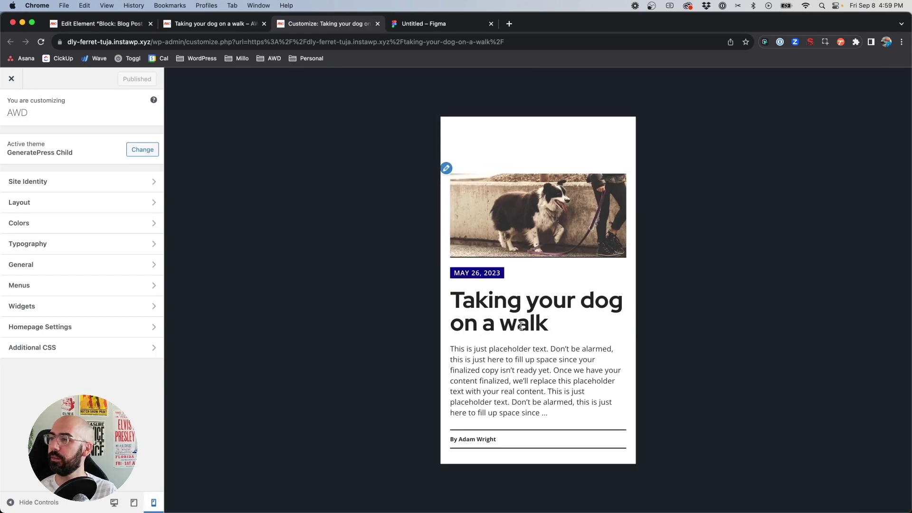
In the template editor, set the mobile height of the header's featured image to 200 px.
scroll(566, 235, "down", 4)
scroll(566, 235, "up", 2)
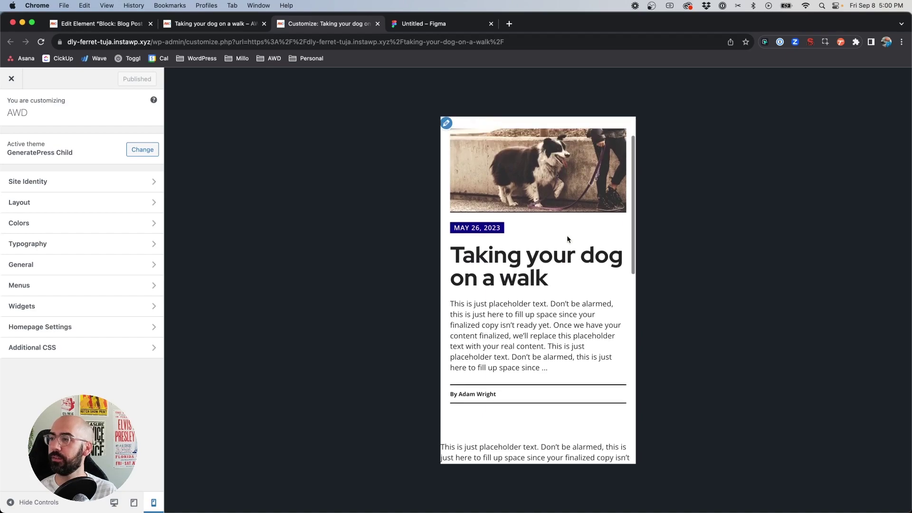
scroll(492, 200, "up", 2)
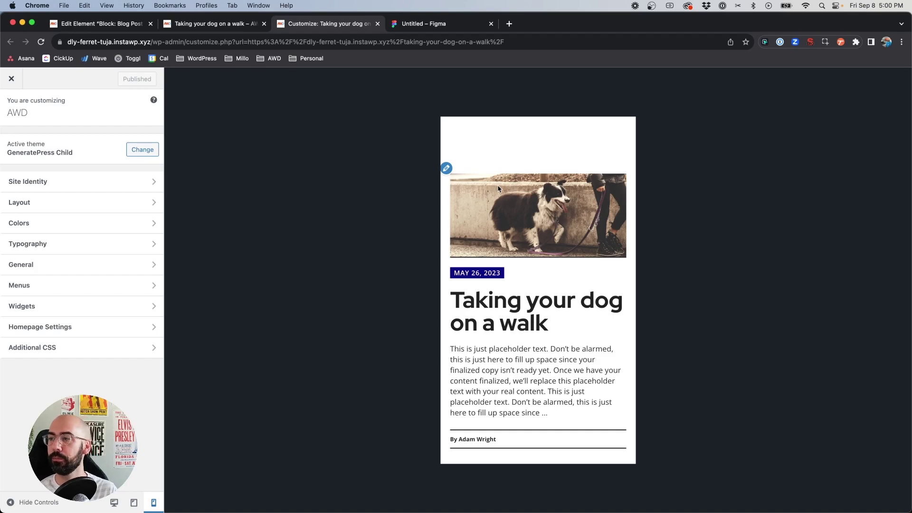
scroll(490, 223, "down", 1)
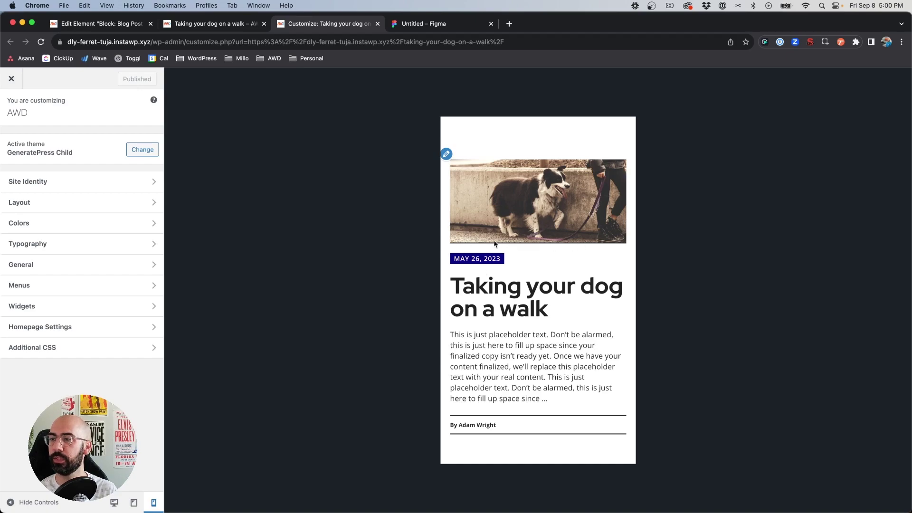
left_click(110, 24)
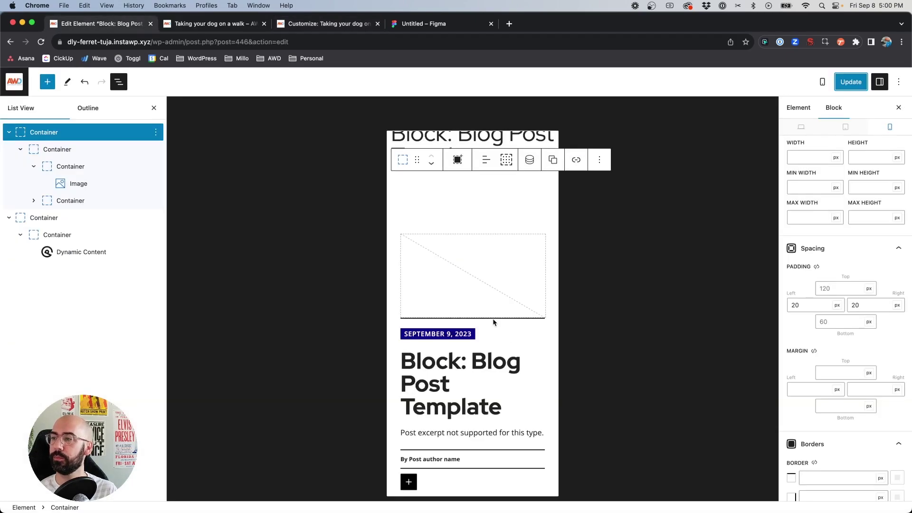
left_click(477, 279)
left_click(865, 207)
type("175")
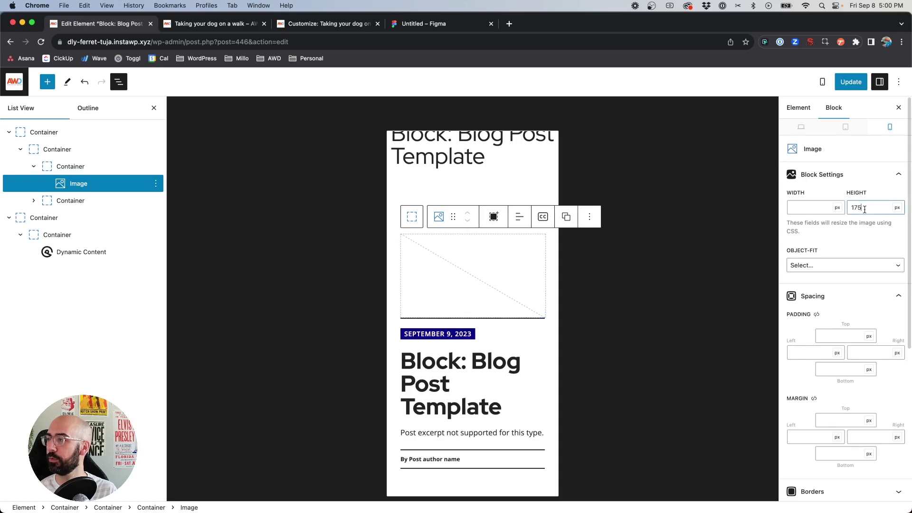
double_click(865, 209)
type("200")
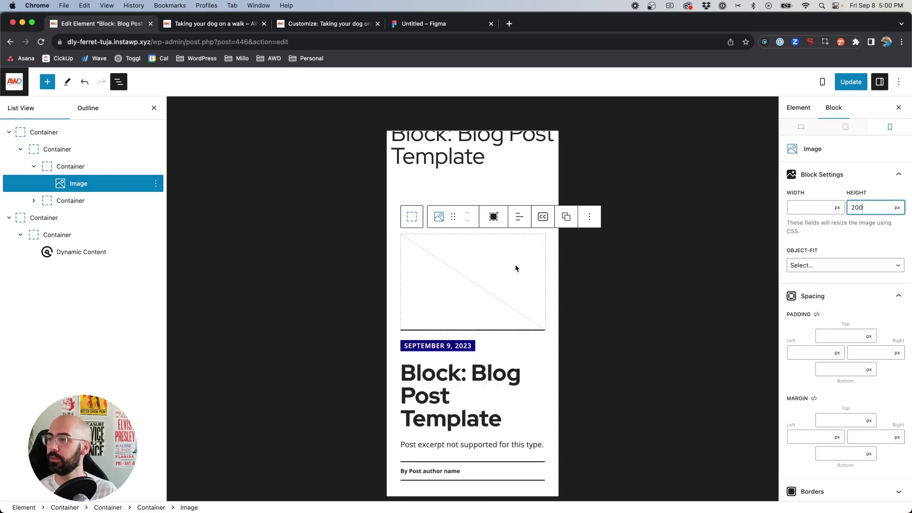
scroll(515, 266, "down", 3)
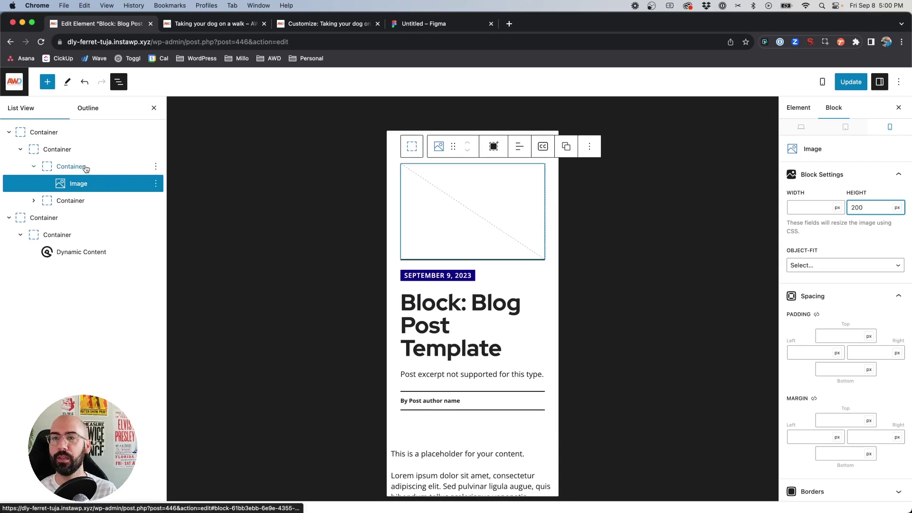
Set the mobile row gap of the inner header container to 20 px and save the template.
left_click(59, 150)
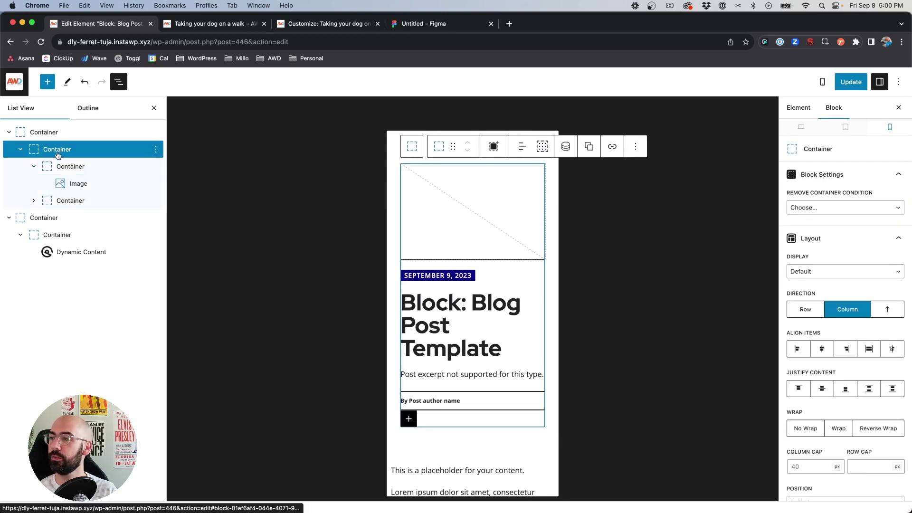
scroll(836, 342, "down", 5)
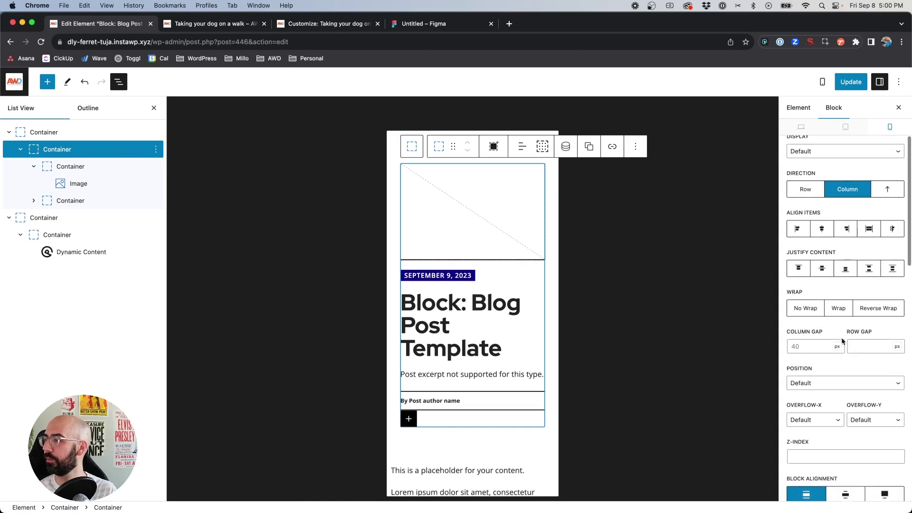
left_click(858, 352)
type("20")
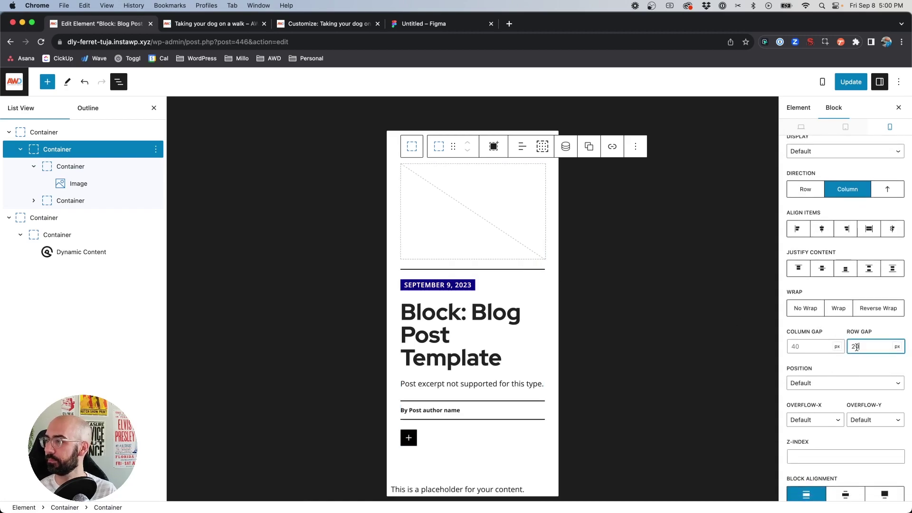
left_click(846, 83)
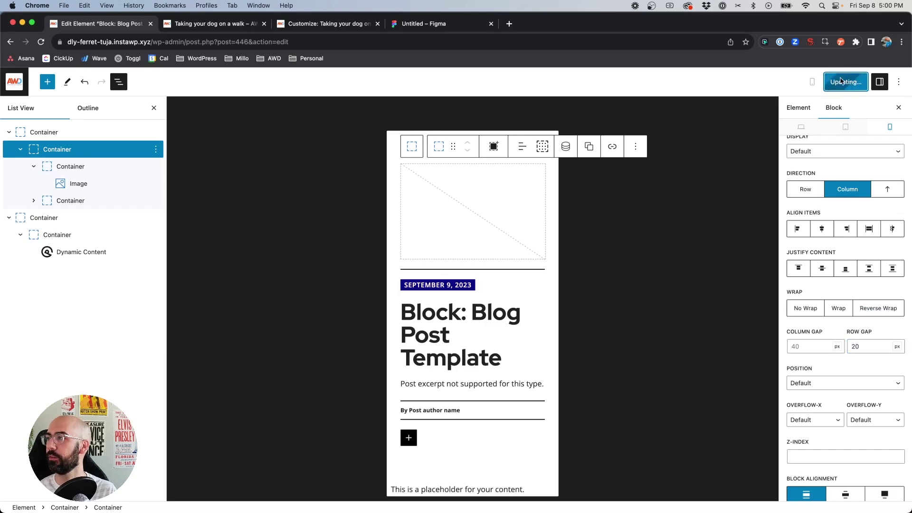
Examine the header and content layout of the template in the editor's tablet view.
left_click(848, 127)
left_click(846, 129)
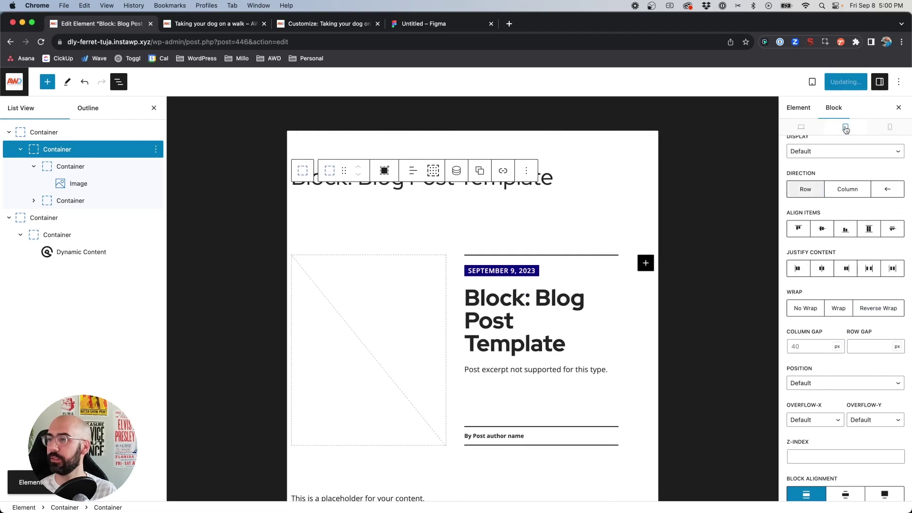
scroll(646, 256, "down", 2)
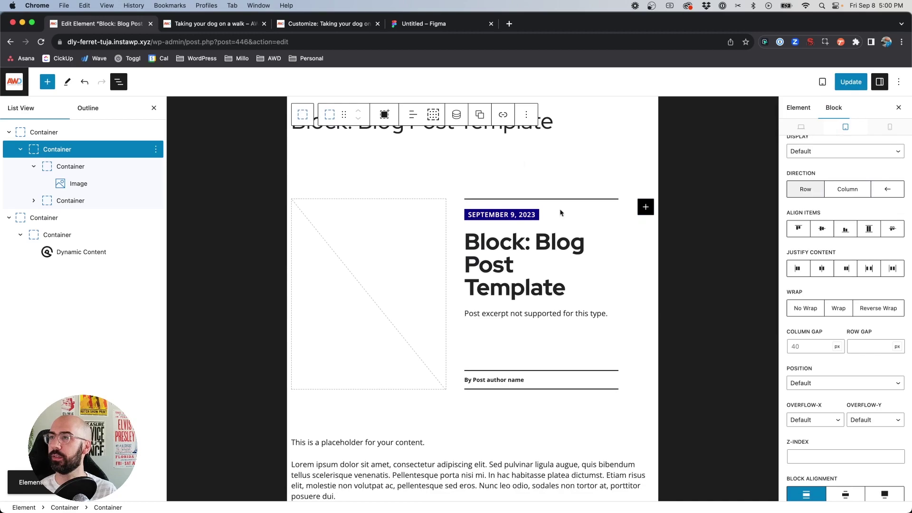
Reload the Customizer and check the header's image spacing and the post content's side spacing in the mobile preview.
left_click(310, 25)
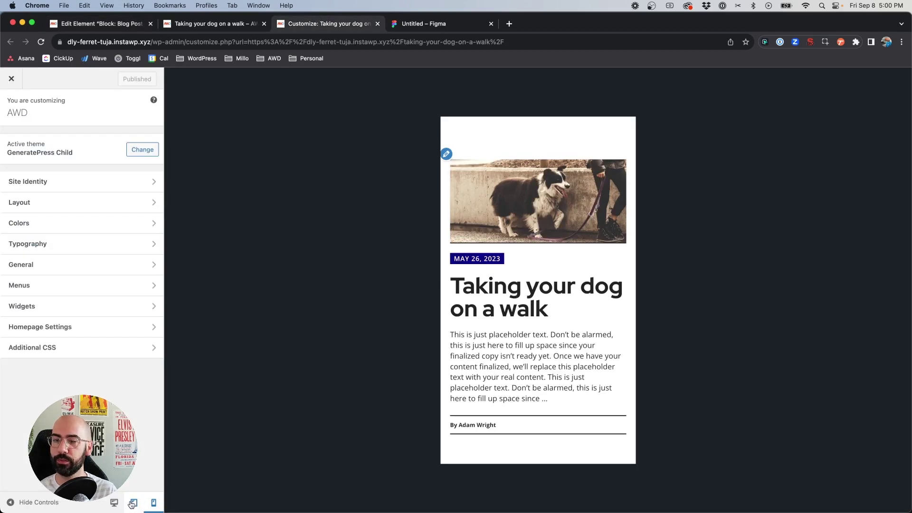
key("super+r")
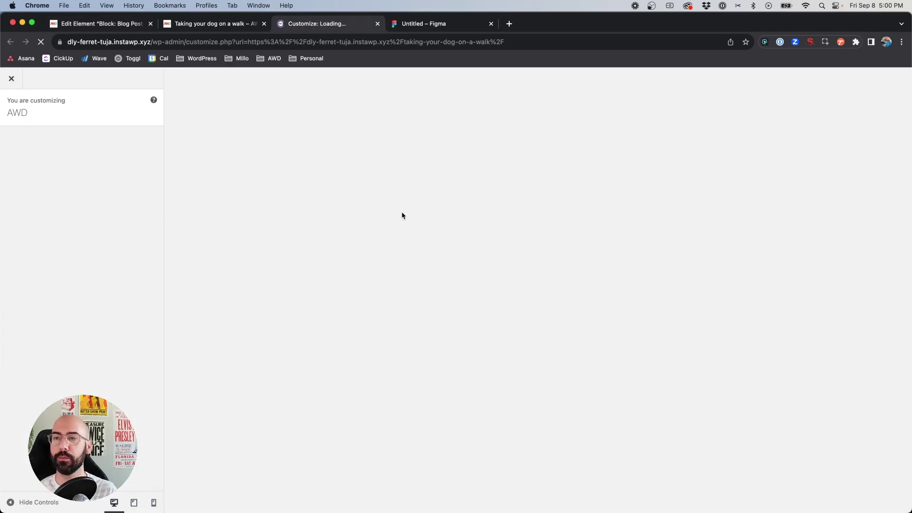
left_click(154, 504)
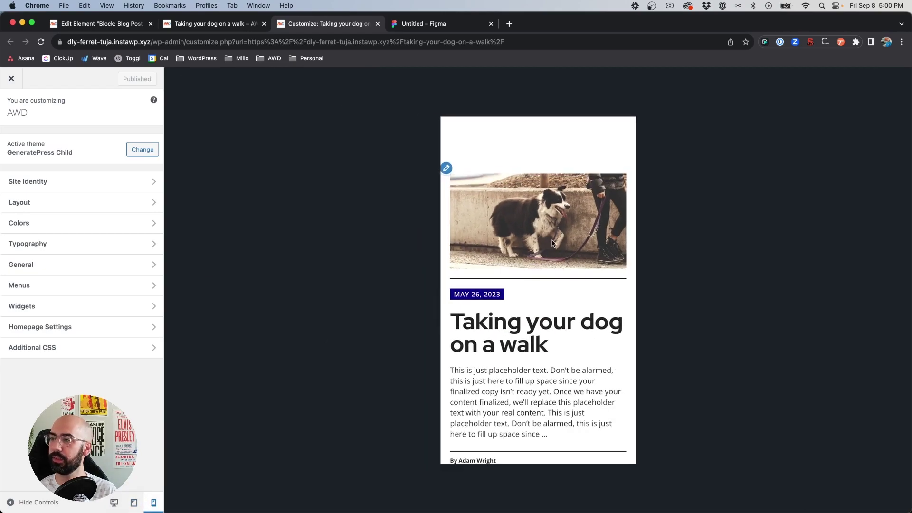
scroll(554, 244, "down", 3)
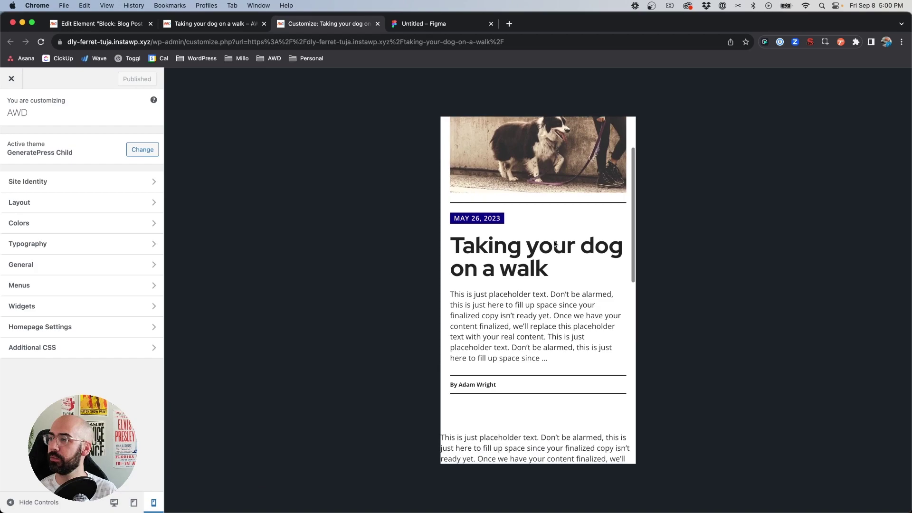
scroll(496, 224, "up", 1)
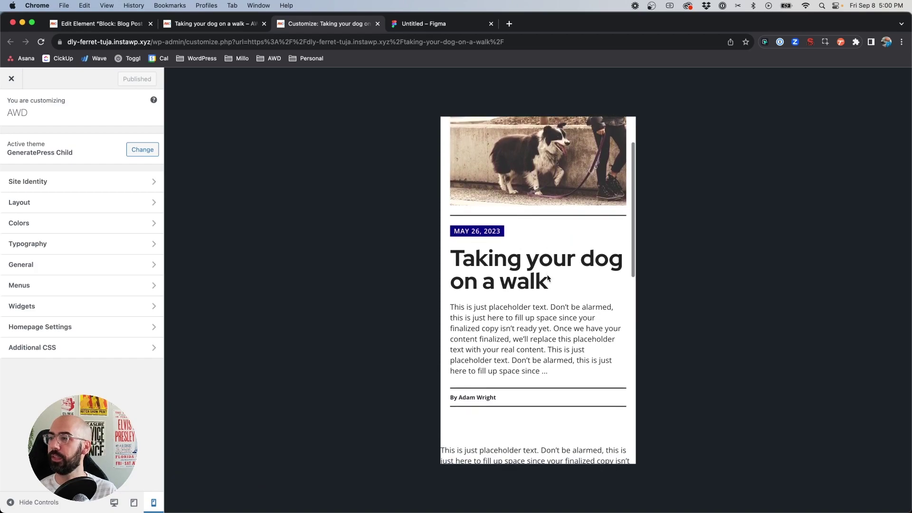
scroll(492, 285, "down", 3)
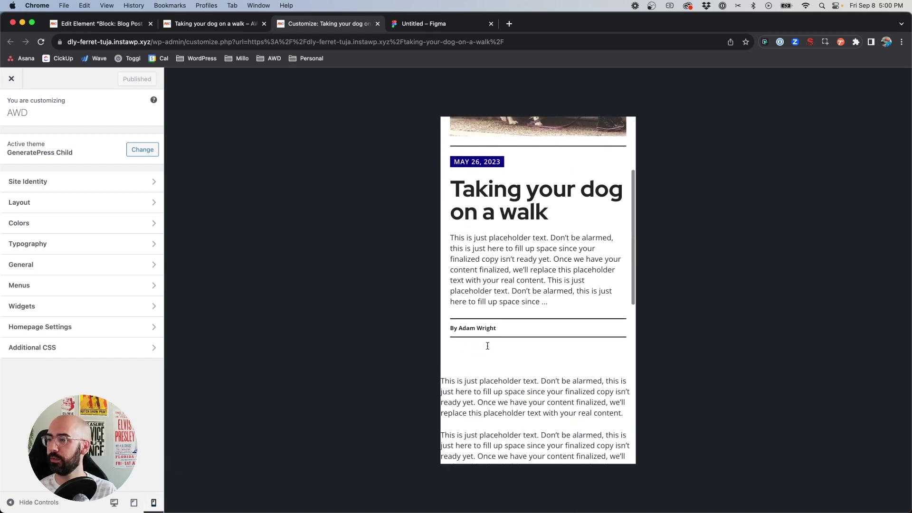
scroll(476, 324, "down", 5)
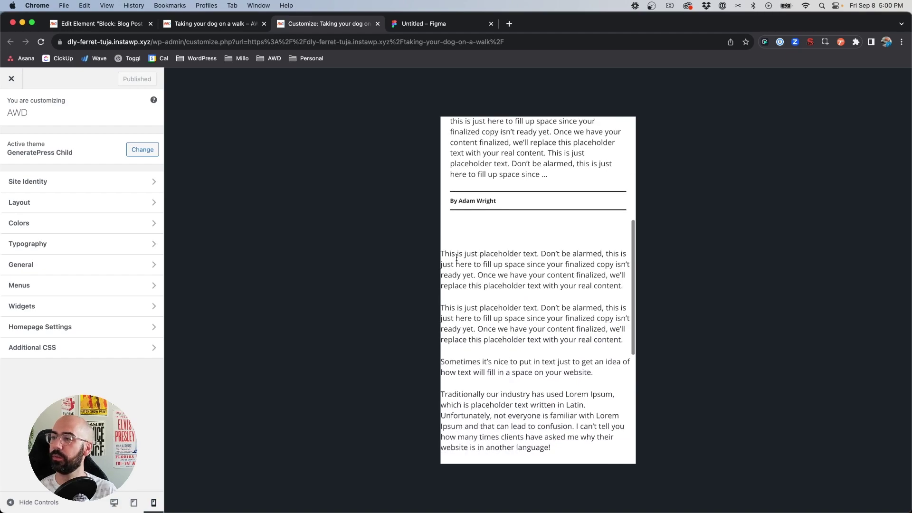
left_click_drag(457, 253, 598, 390)
left_click(568, 376)
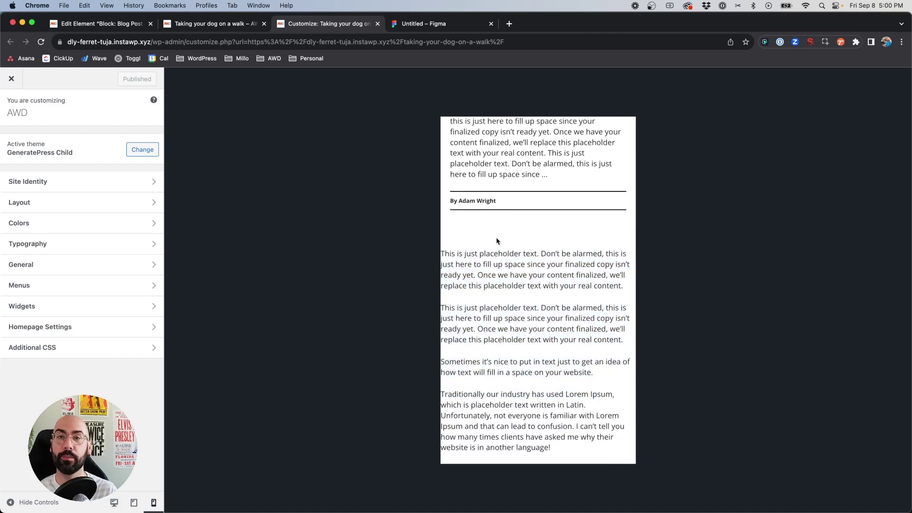
scroll(294, 333, "up", 2)
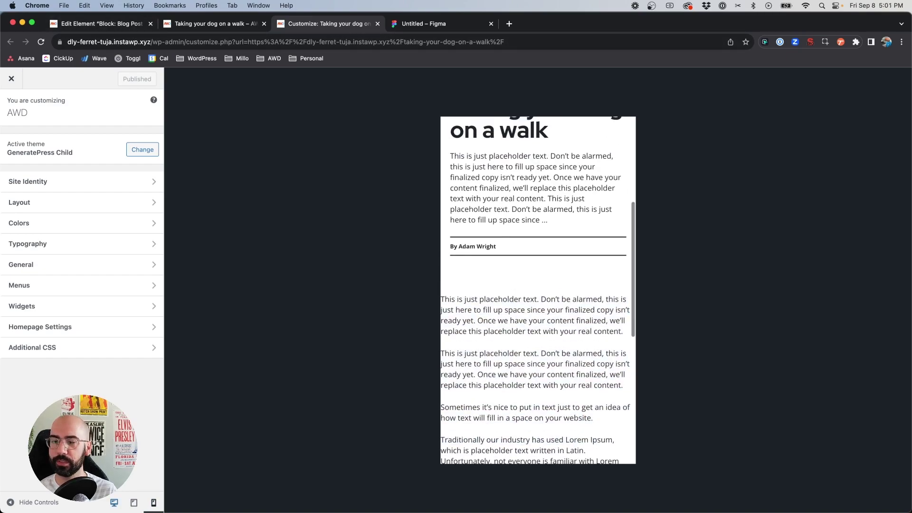
left_click(134, 503)
scroll(593, 210, "up", 7)
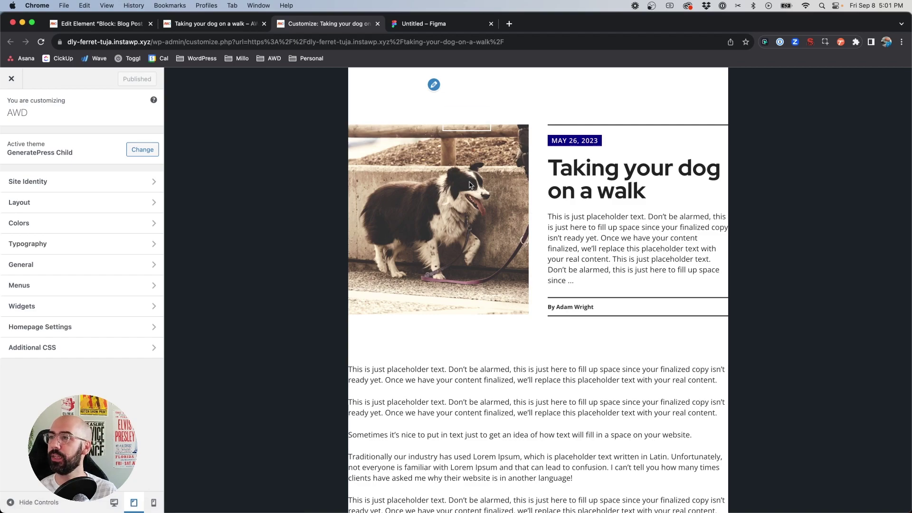
scroll(469, 185, "down", 5)
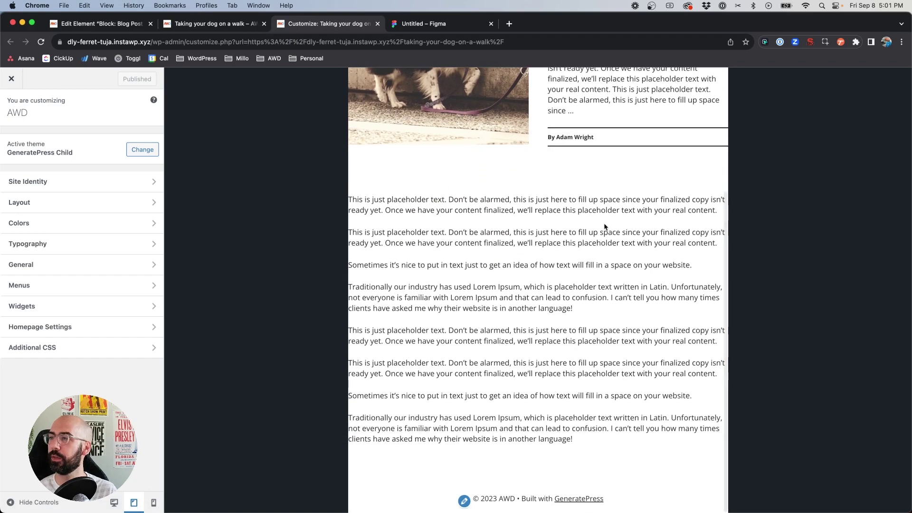
scroll(604, 228, "up", 5)
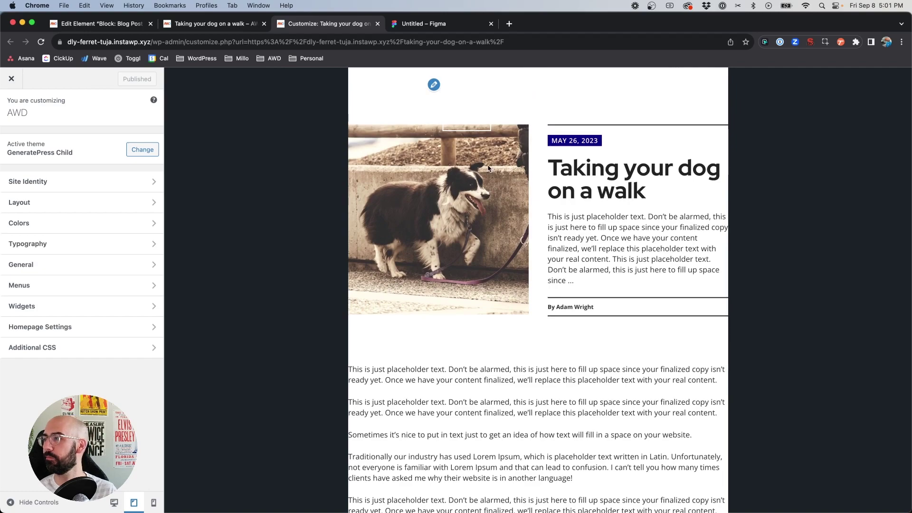
left_click(207, 22)
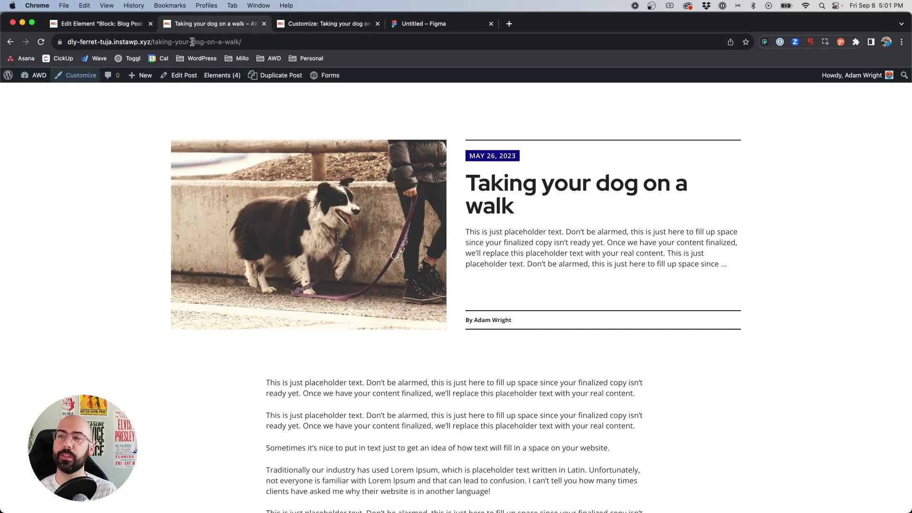
In the template editor, set the outer post content container's mobile padding to 20 px on the left and right.
left_click(97, 24)
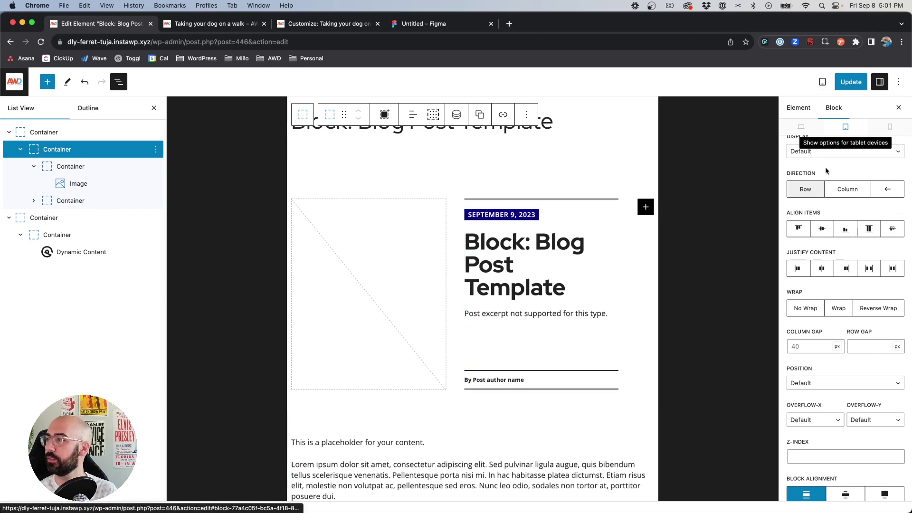
left_click(890, 127)
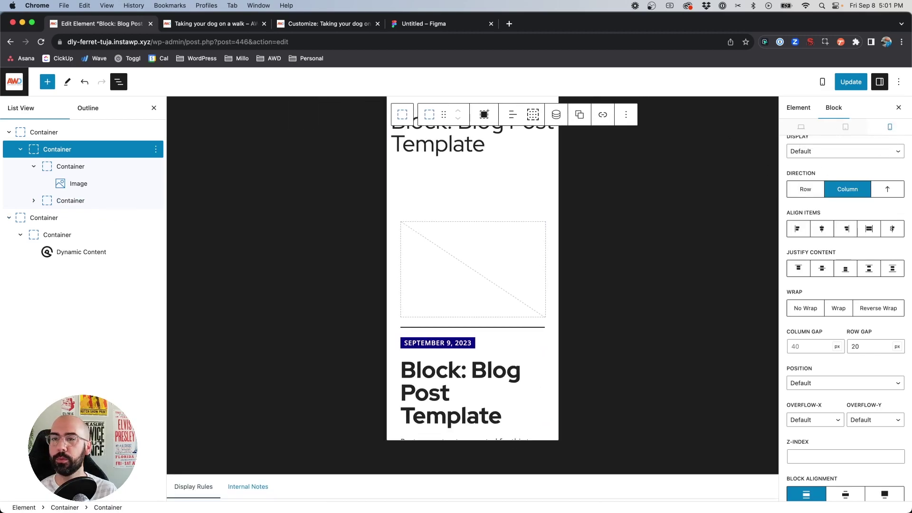
left_click(87, 222)
scroll(878, 340, "down", 8)
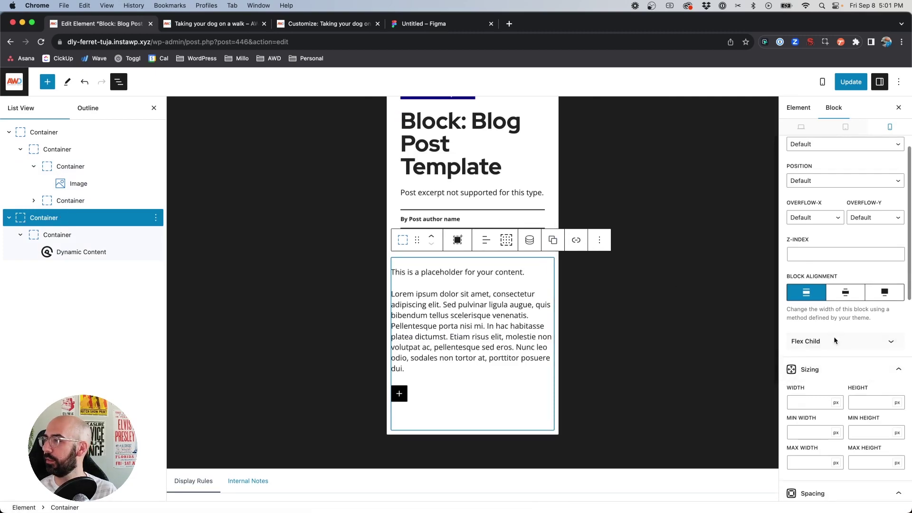
left_click(809, 252)
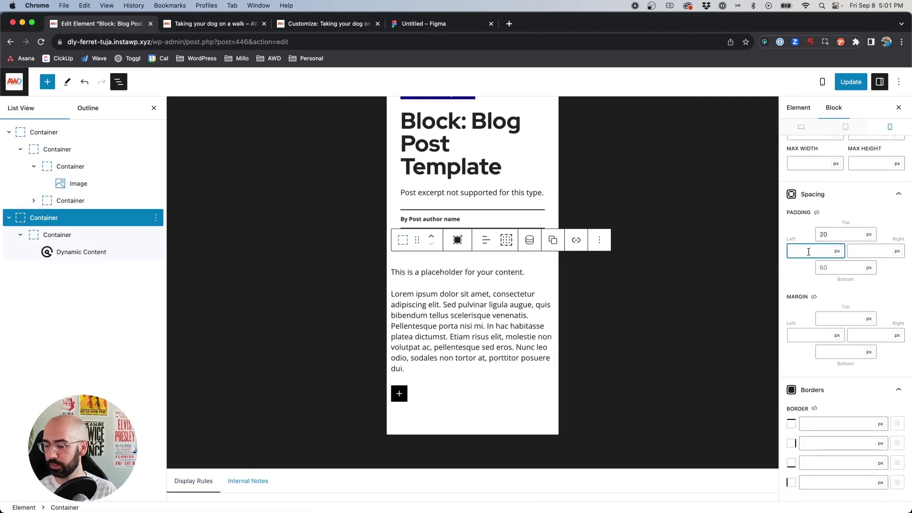
type("20")
key("Tab")
type("20")
scroll(422, 252, "up", 5)
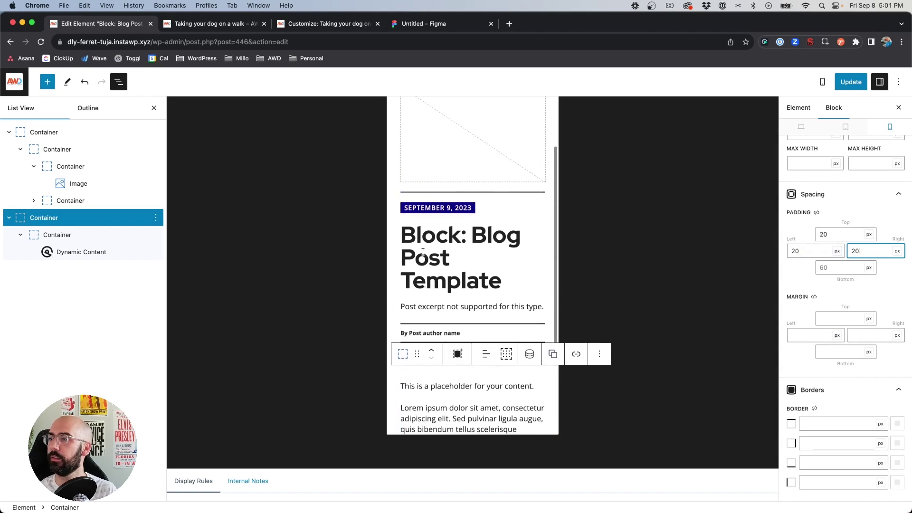
scroll(423, 252, "up", 3)
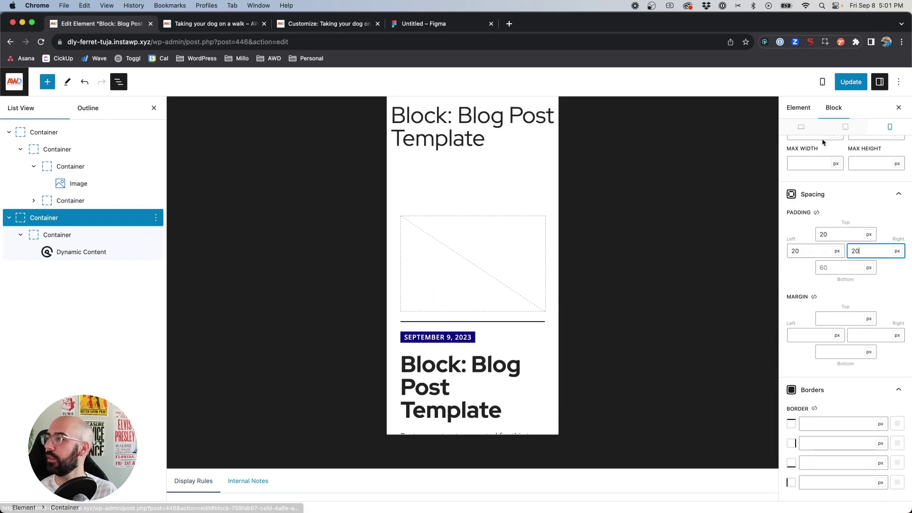
scroll(831, 204, "up", 4)
left_click(845, 127)
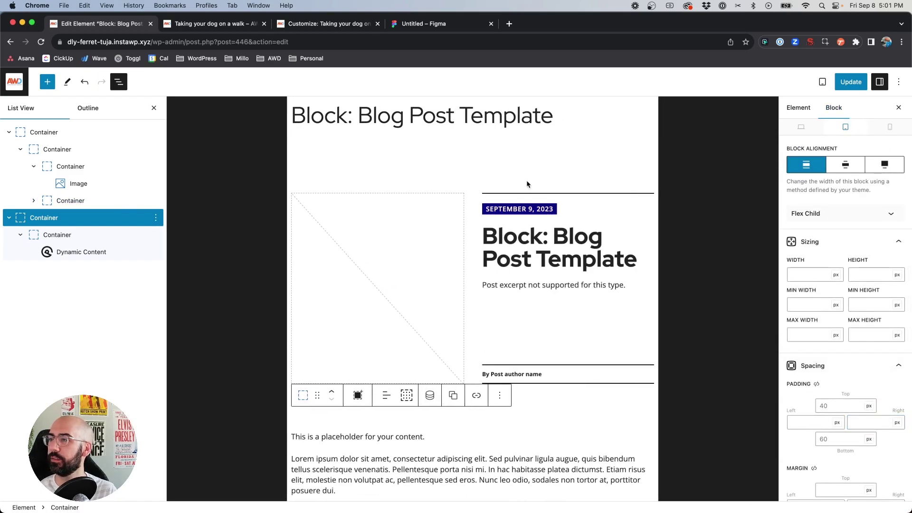
scroll(553, 218, "down", 1)
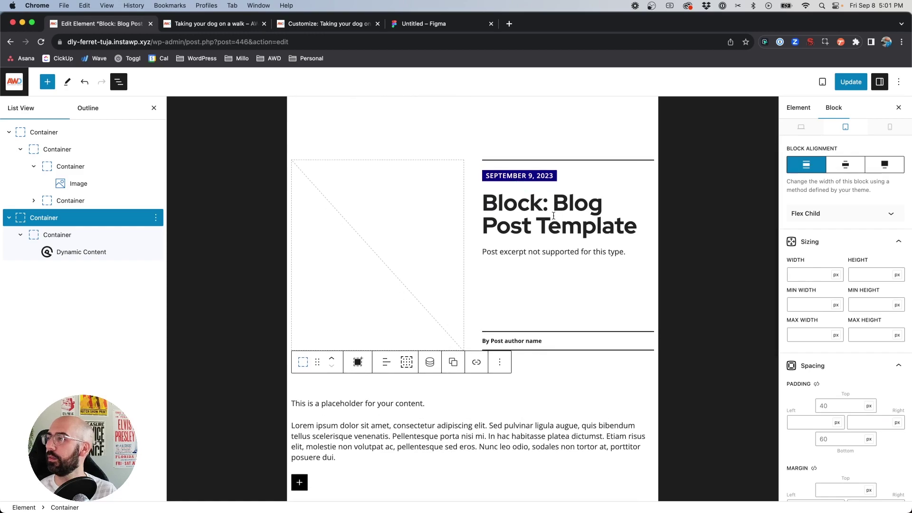
left_click(349, 24)
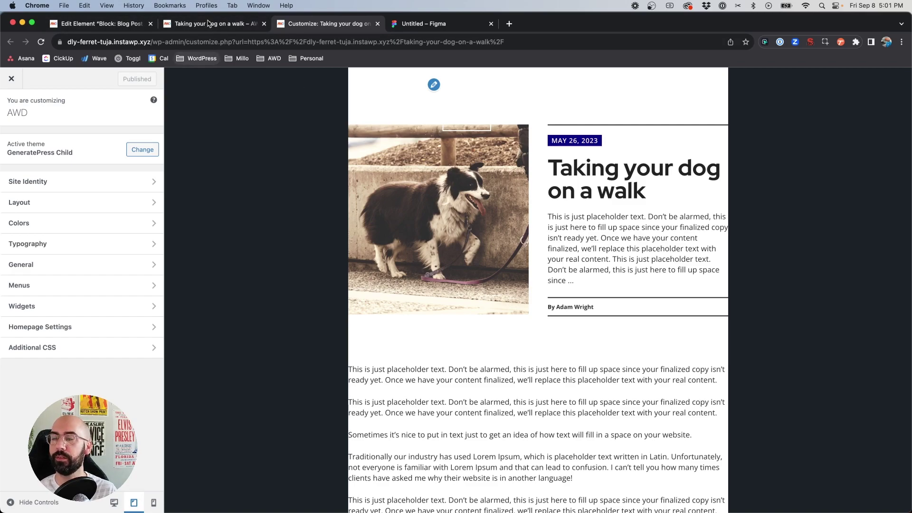
In the template editor, set the header's inner container to column direction for tablet.
left_click(125, 24)
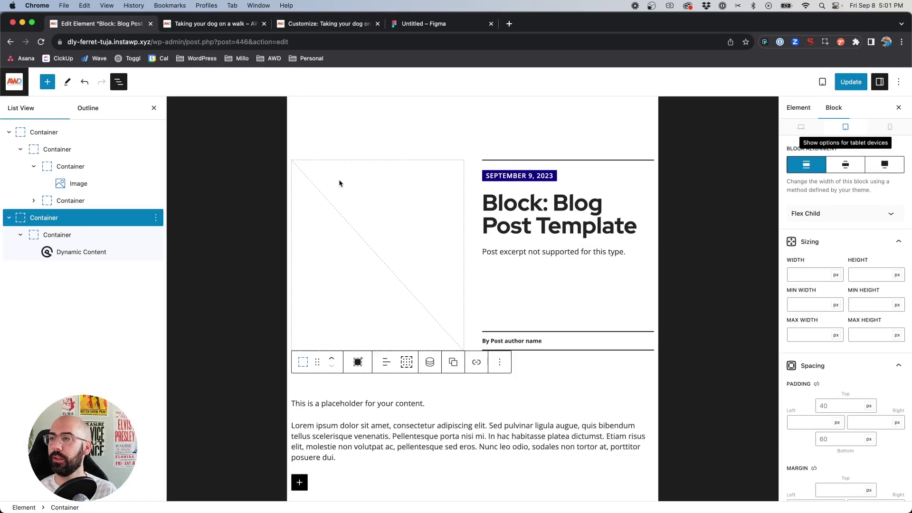
scroll(339, 183, "up", 2)
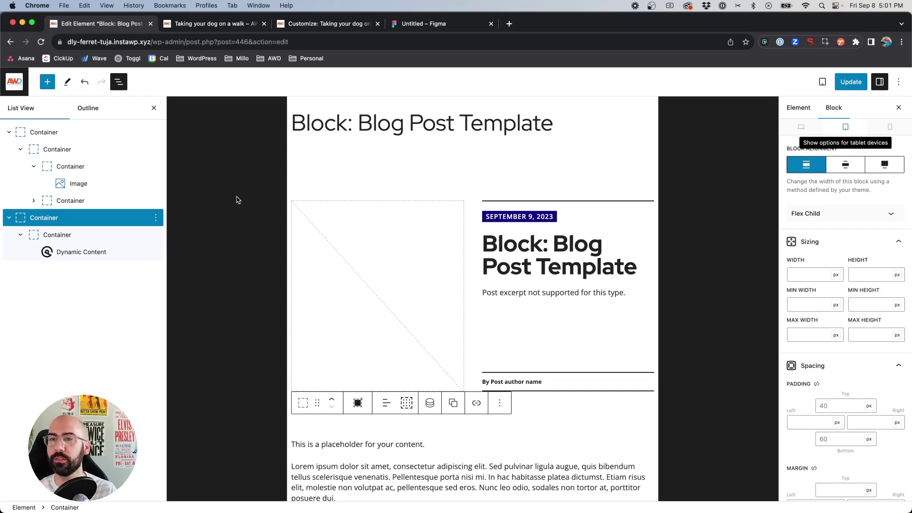
left_click(67, 150)
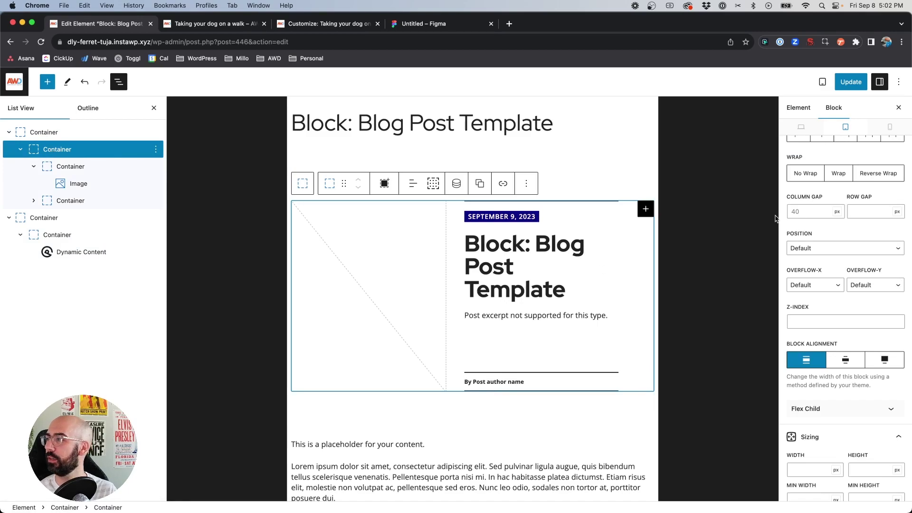
scroll(824, 234, "up", 5)
left_click(841, 310)
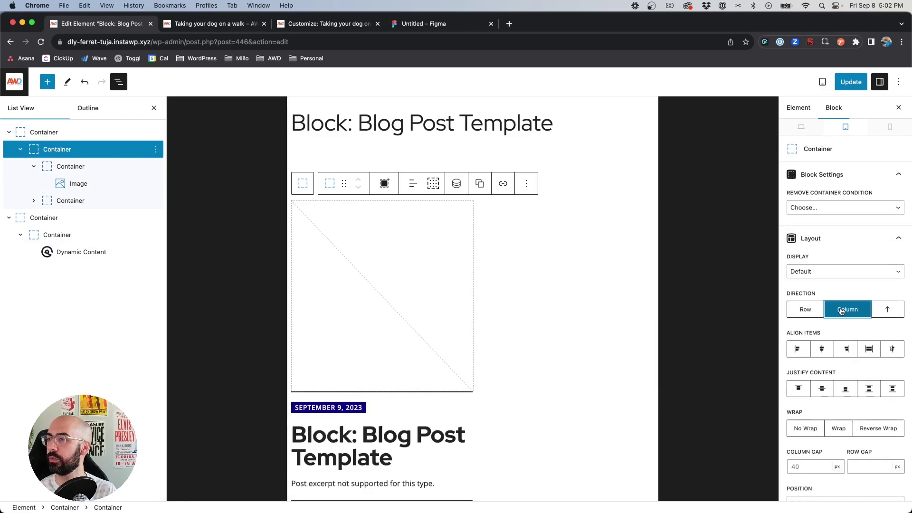
Set the tablet width of both the header's image container and text container to 100%.
left_click(34, 166)
left_click(62, 167)
left_click(67, 184, "shift")
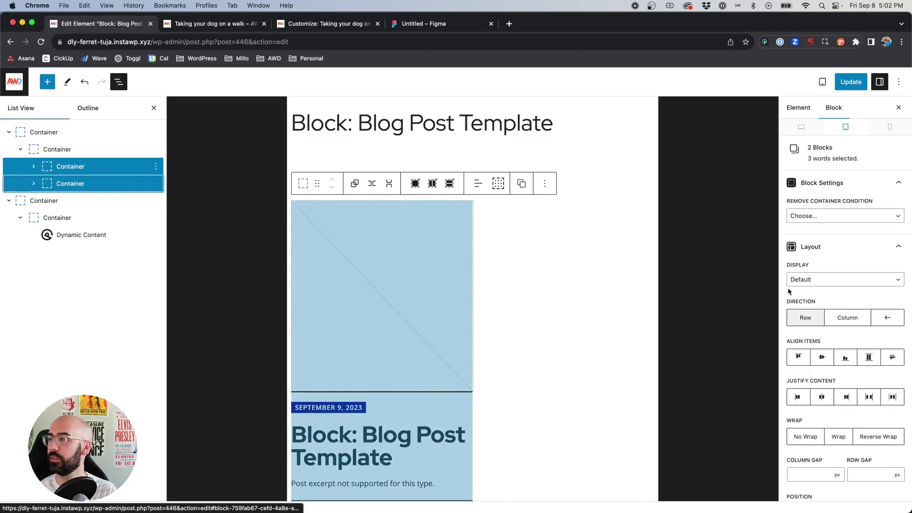
scroll(790, 294, "down", 8)
left_click(800, 291)
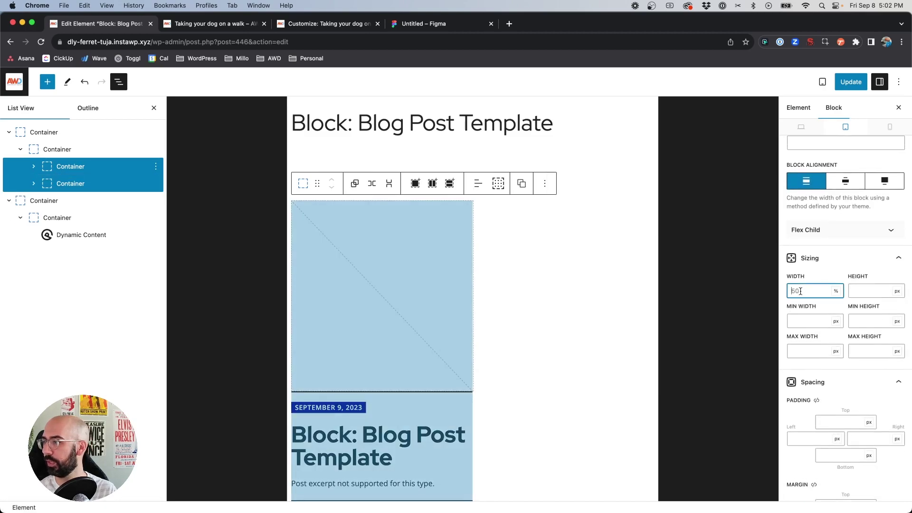
type("100")
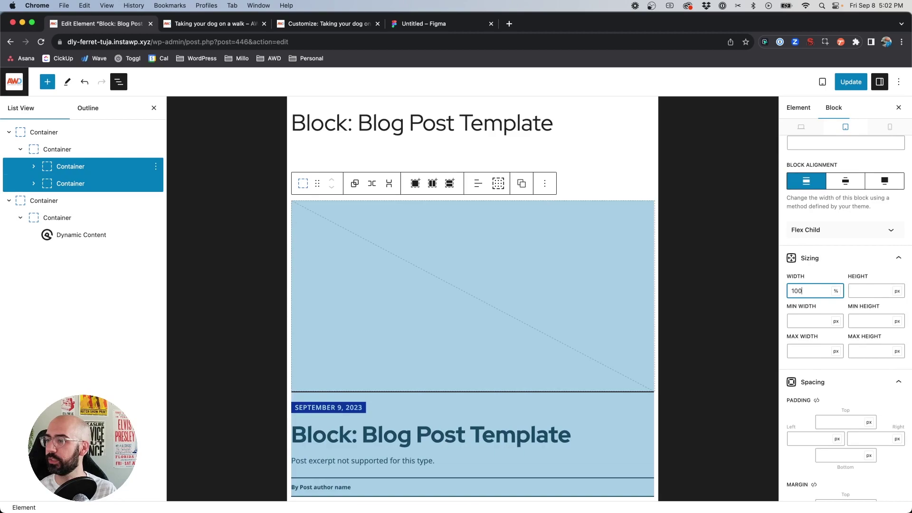
Set the header image's tablet height to 325 px.
left_click(506, 249)
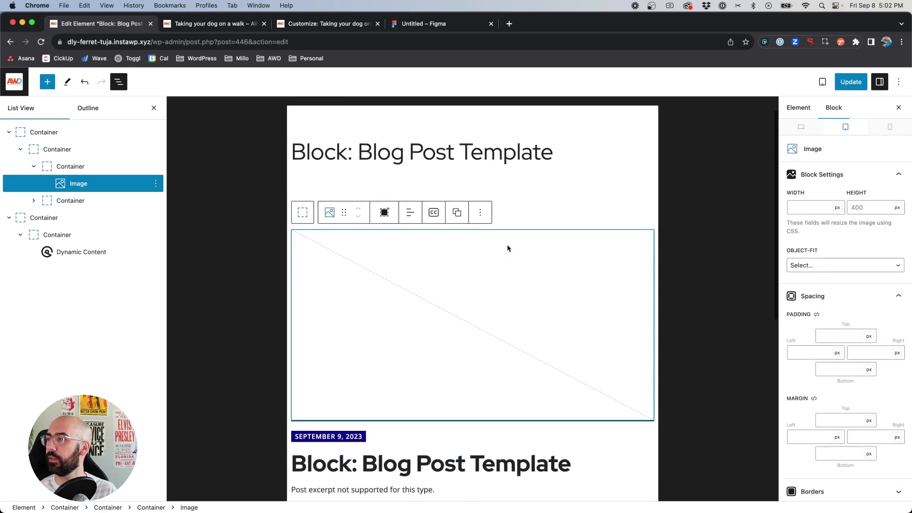
left_click(884, 207)
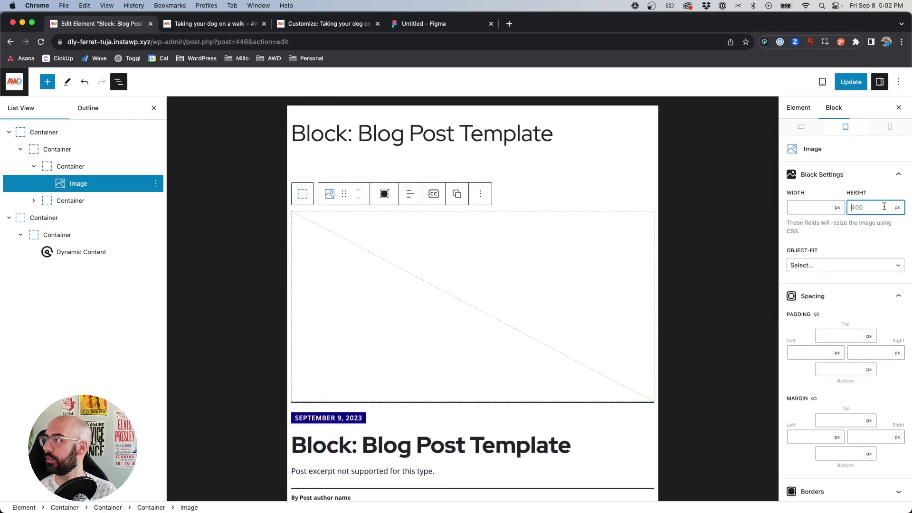
type("300")
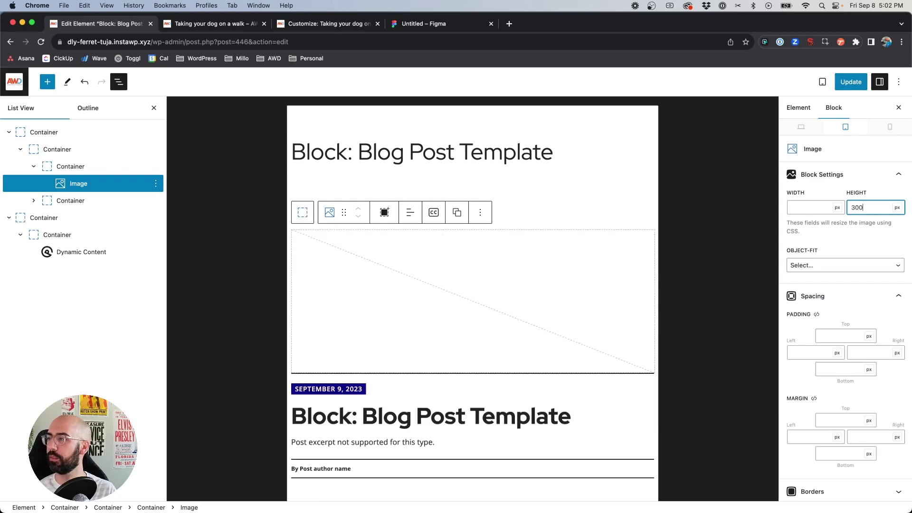
type("325")
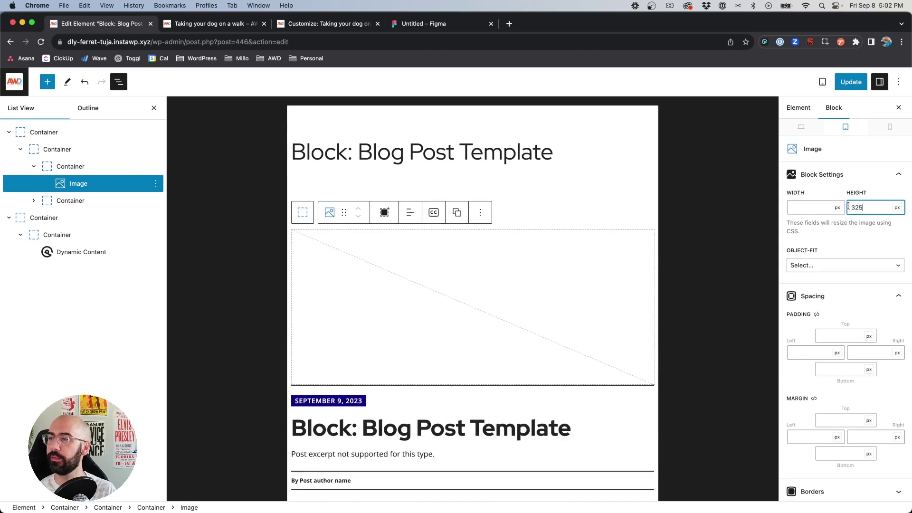
Set the header's inner container to a 20 px row gap on tablet.
scroll(371, 250, "down", 2)
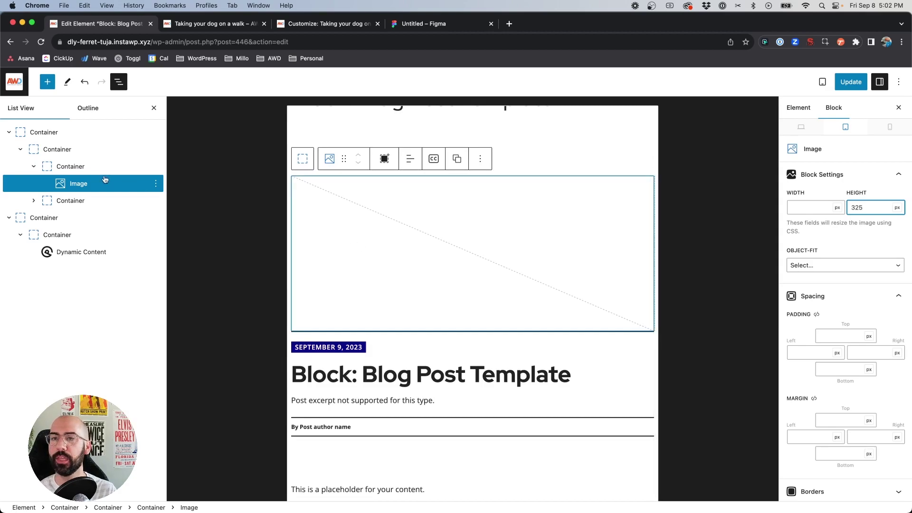
left_click(65, 151)
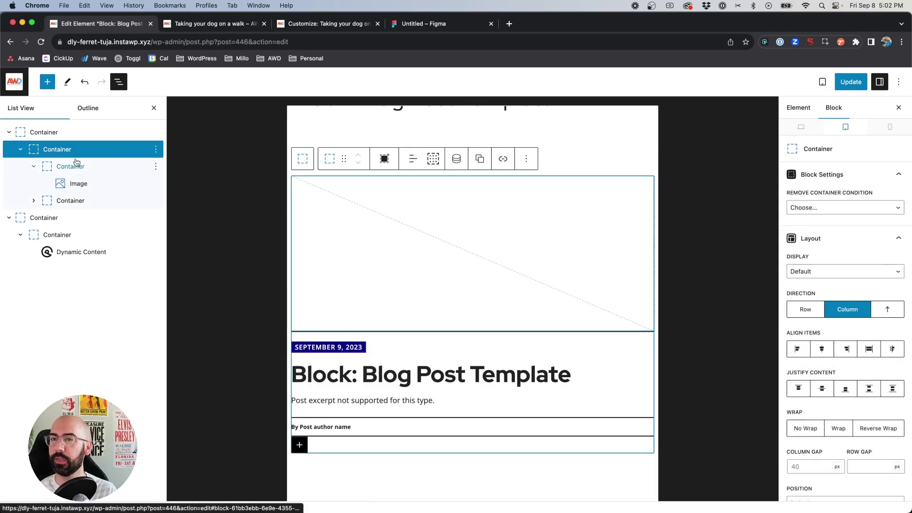
scroll(878, 346, "down", 5)
left_click(878, 347)
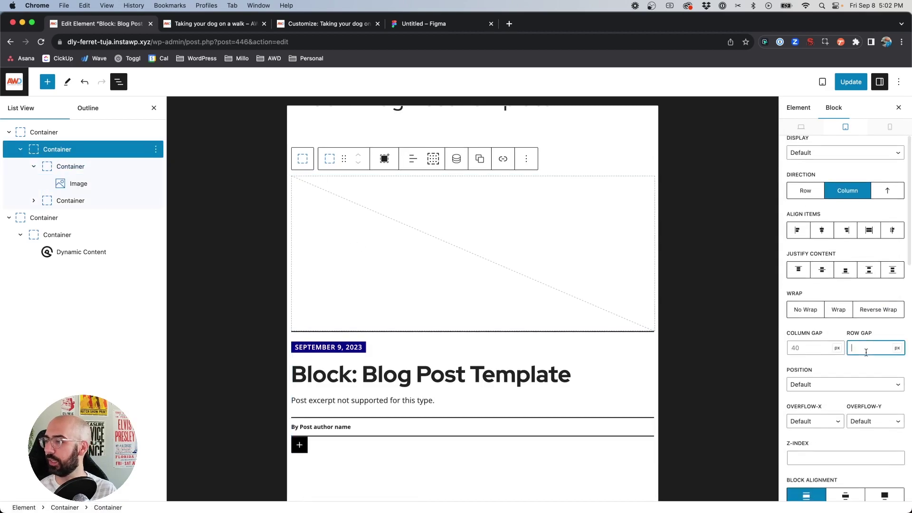
type("20")
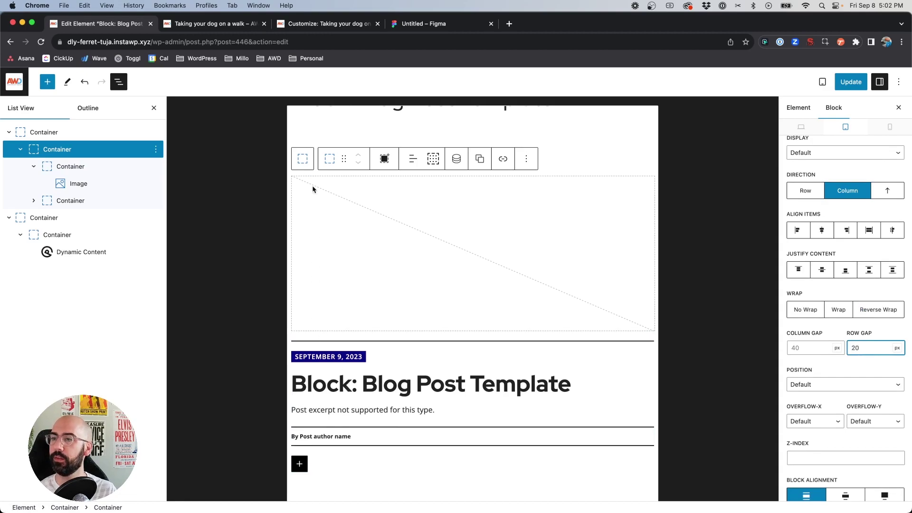
Set the outer header container's tablet padding to 20 px on the left and right.
left_click(49, 136)
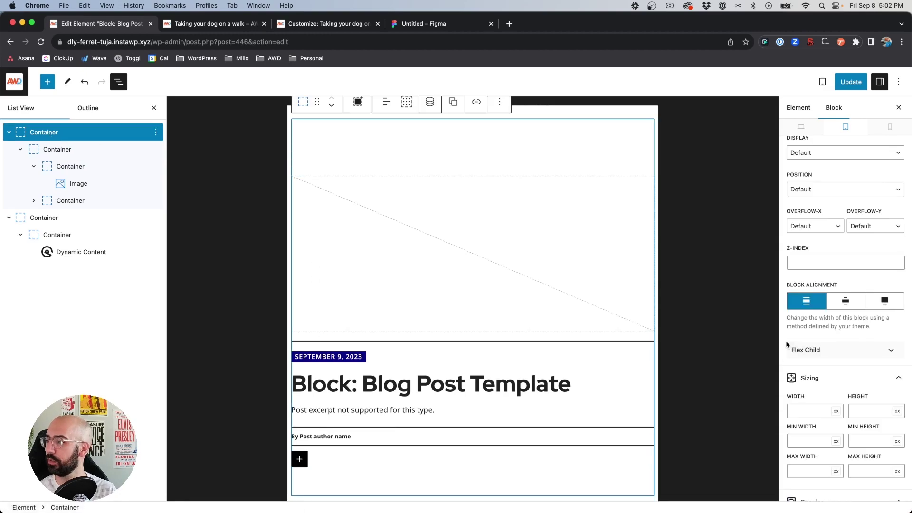
scroll(786, 344, "down", 10)
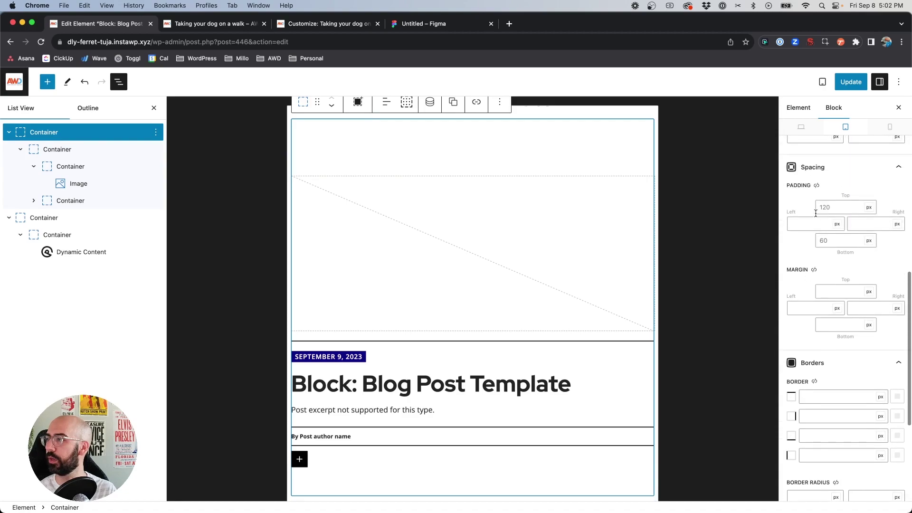
left_click(810, 224)
type("20")
key("Tab")
type("20")
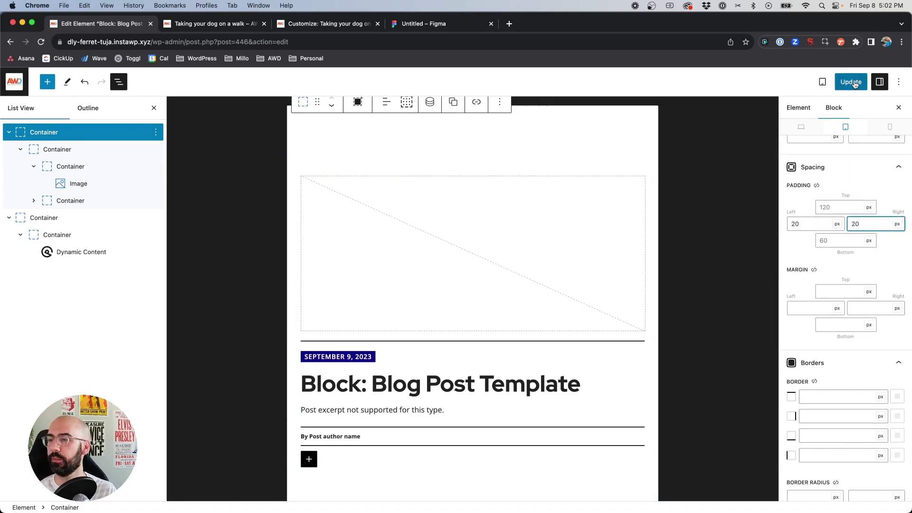
Set the outer post content container's tablet padding to 20 px on the left and right, and update the template.
left_click(142, 216)
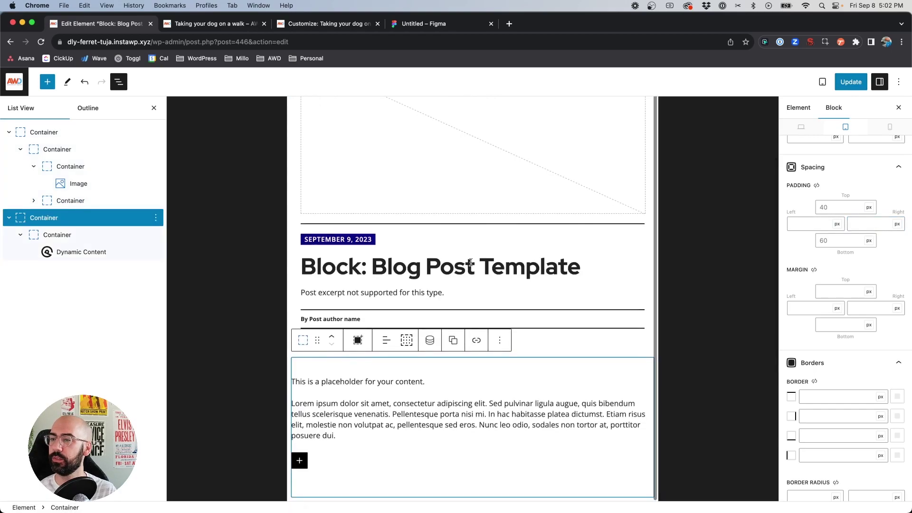
left_click(800, 228)
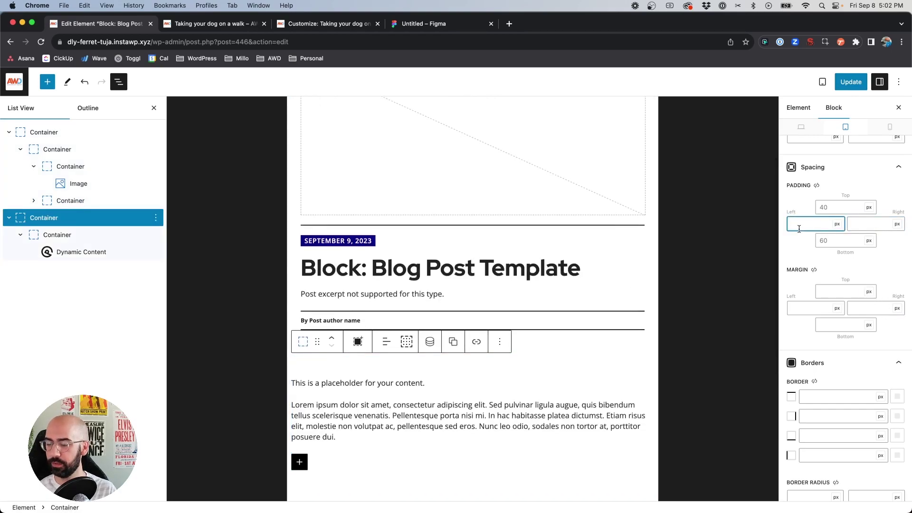
type("20")
key("Tab")
type("20")
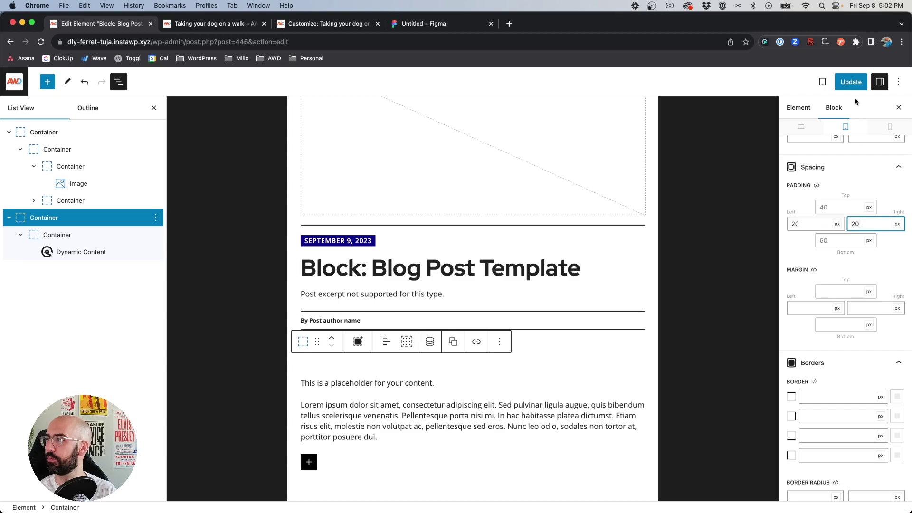
left_click(852, 83)
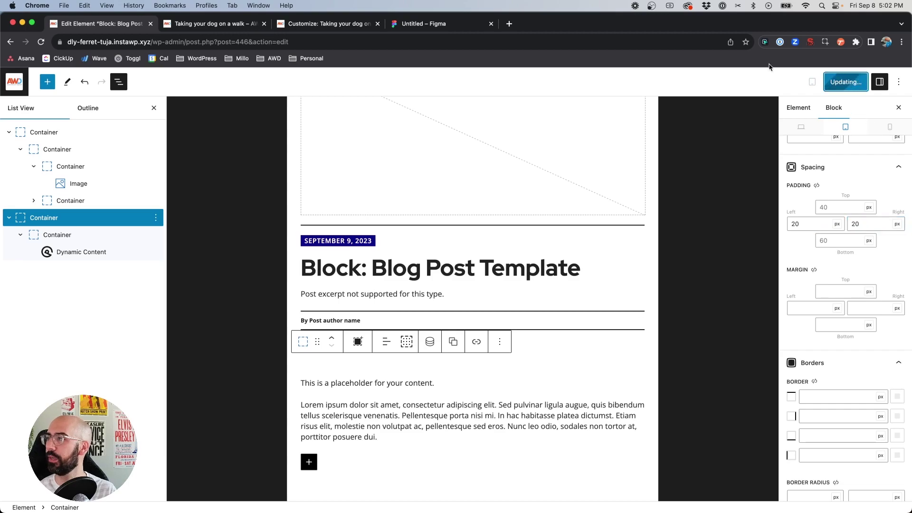
Return to the Customizer and examine the post's header and content spacing in the mobile preview.
left_click(348, 25)
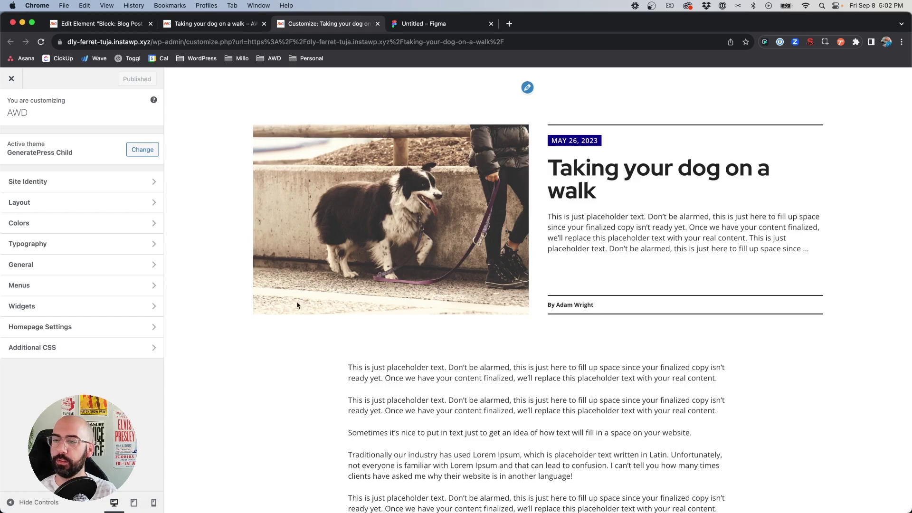
left_click(153, 502)
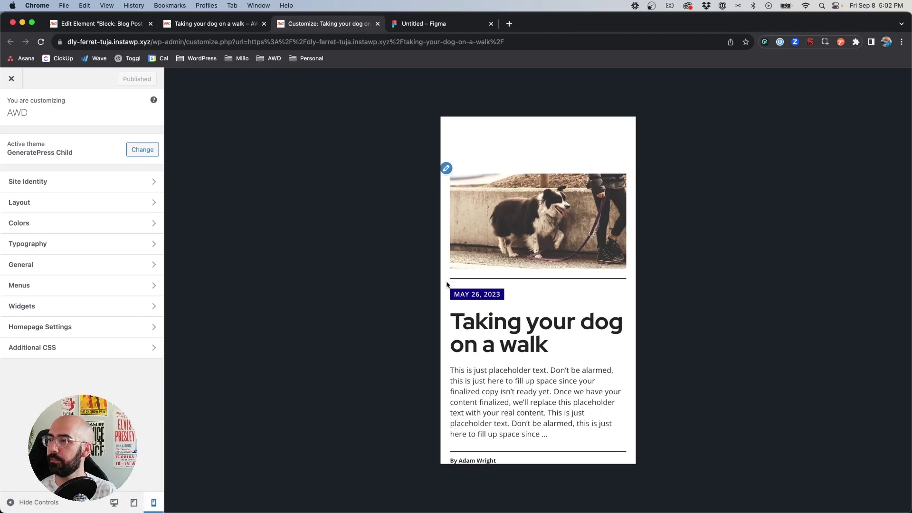
scroll(505, 250, "down", 5)
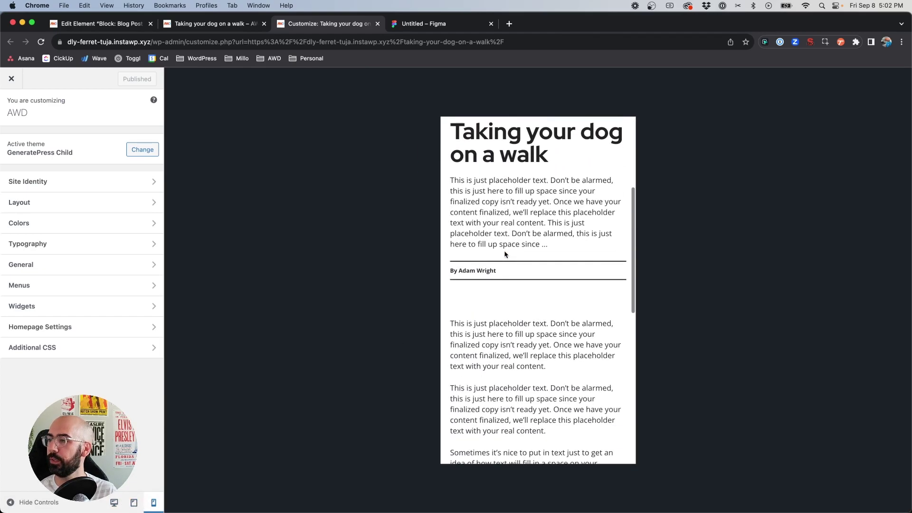
scroll(515, 360, "down", 2)
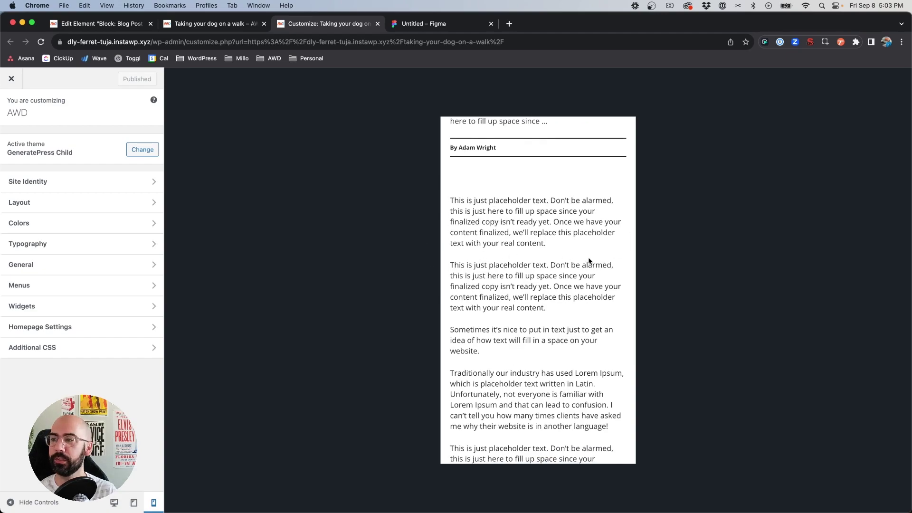
left_click(134, 502)
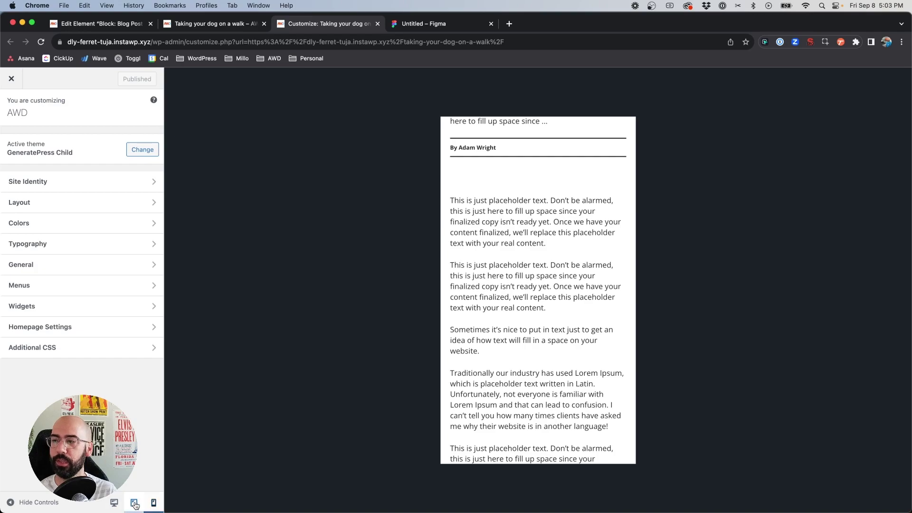
scroll(615, 234, "up", 3)
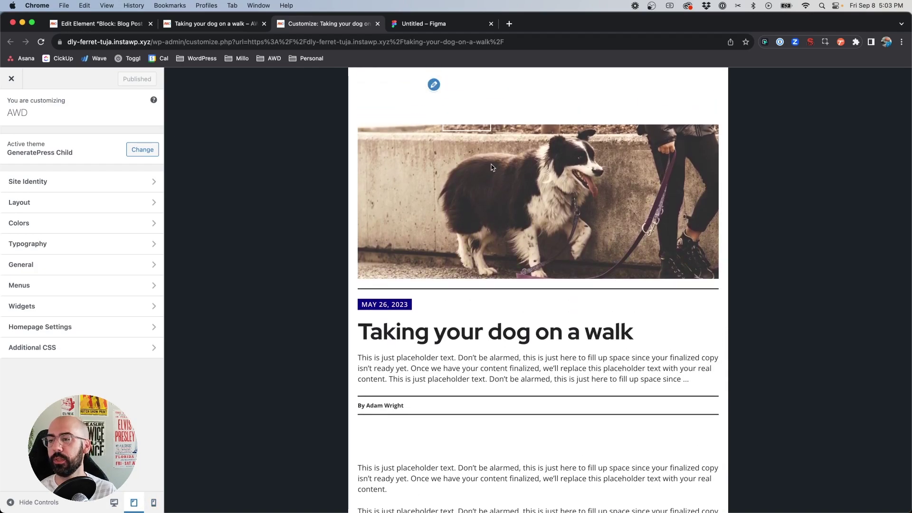
scroll(492, 167, "down", 1)
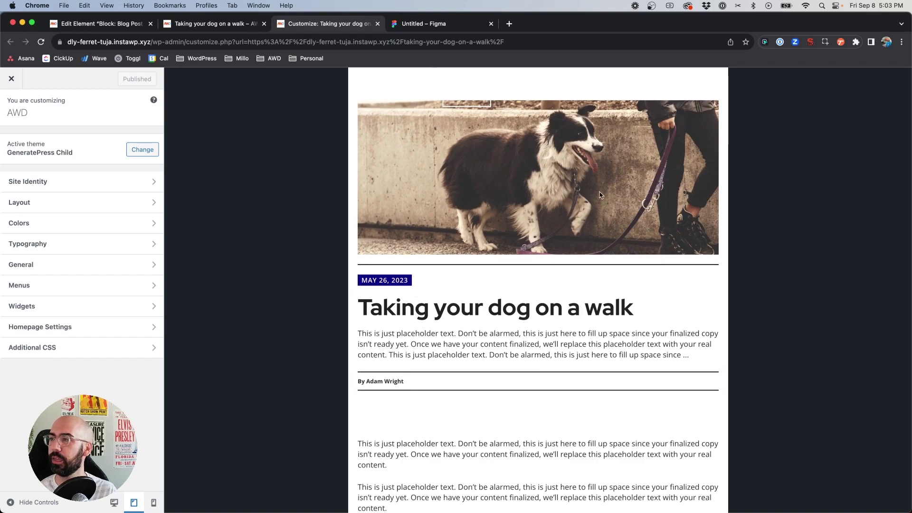
scroll(600, 195, "down", 3)
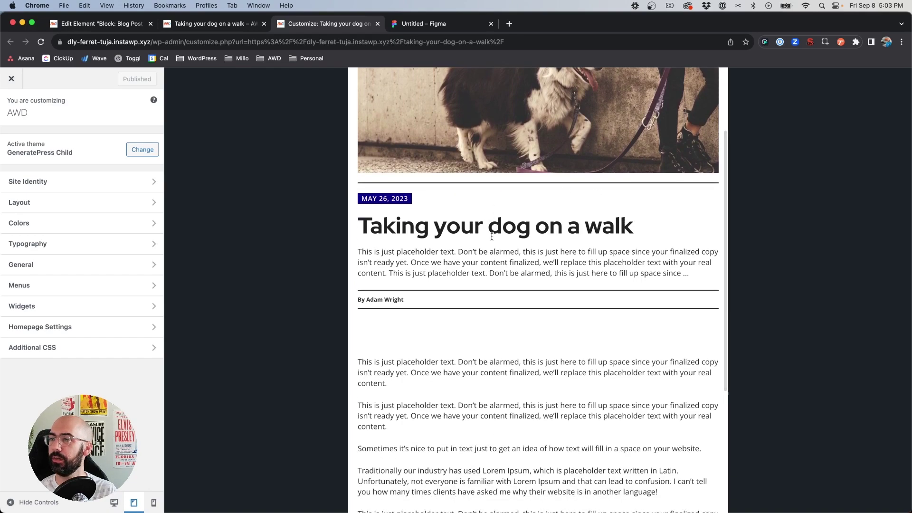
scroll(398, 229, "down", 1)
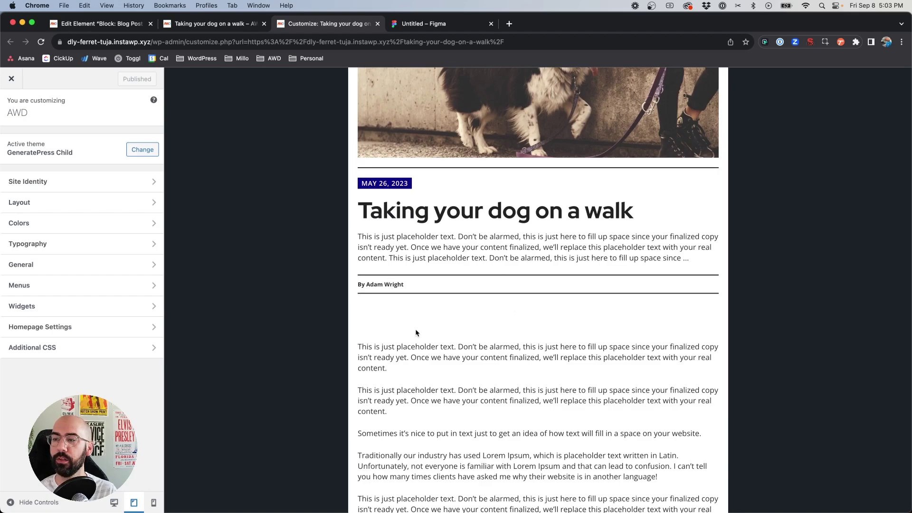
scroll(416, 333, "down", 10)
scroll(415, 329, "up", 14)
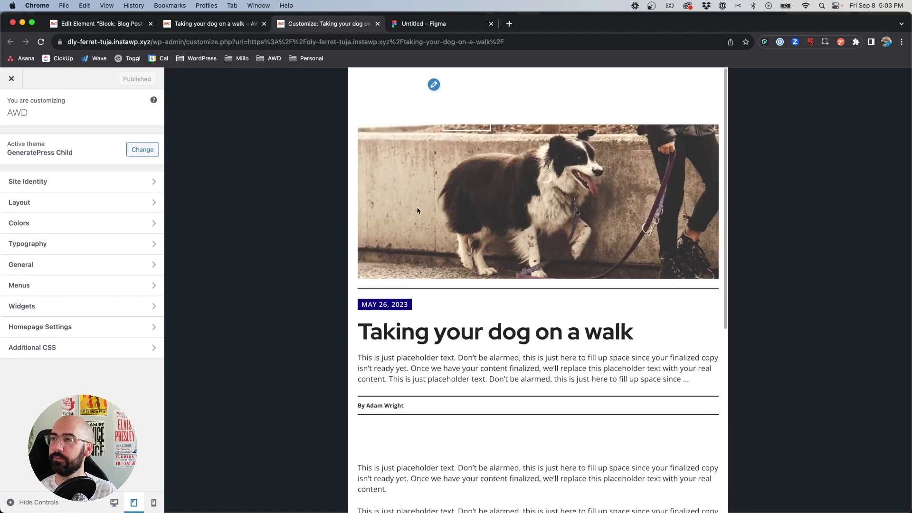
left_click(113, 506)
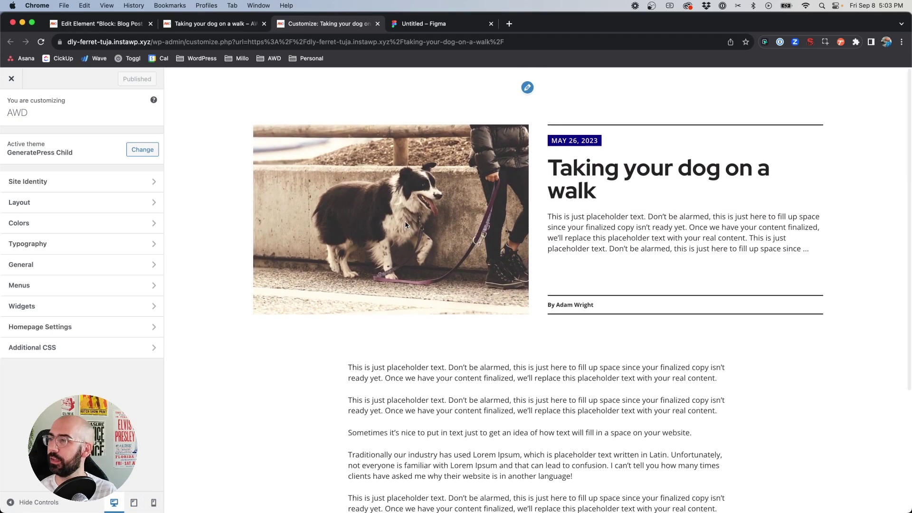
scroll(519, 213, "down", 3)
scroll(519, 213, "up", 3)
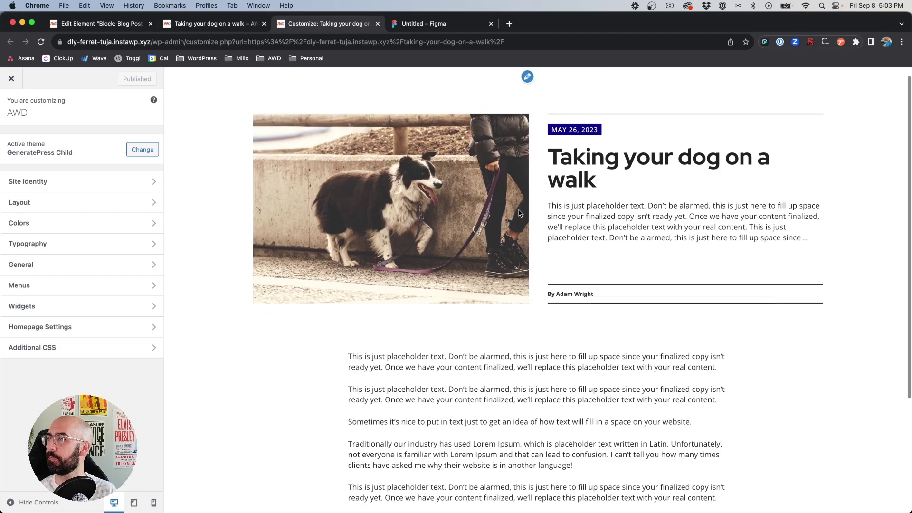
scroll(496, 247, "down", 5)
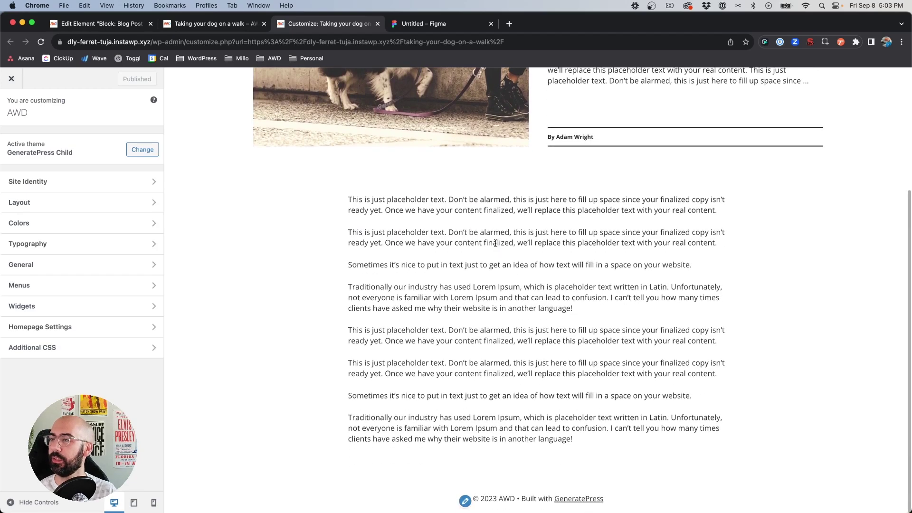
Leave the Customizer preview for the live dog-walking post and open the site's Blog page.
scroll(497, 247, "up", 6)
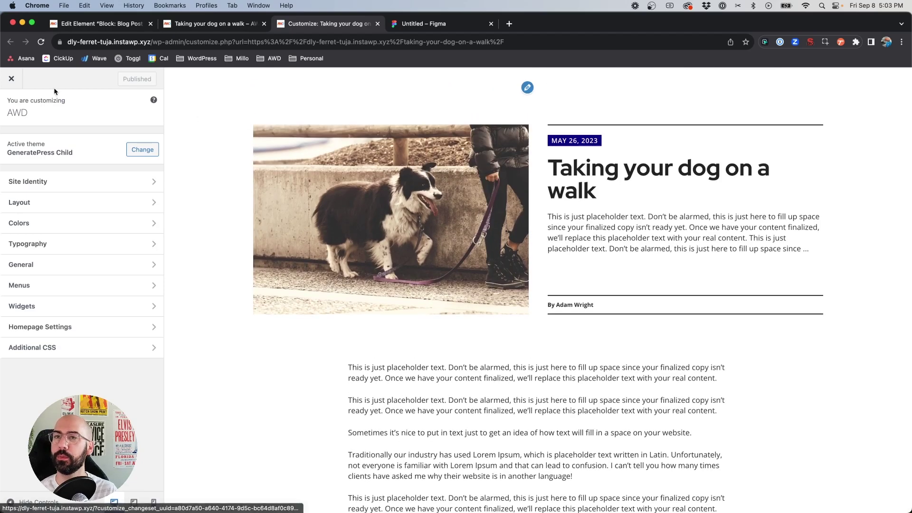
left_click(11, 78)
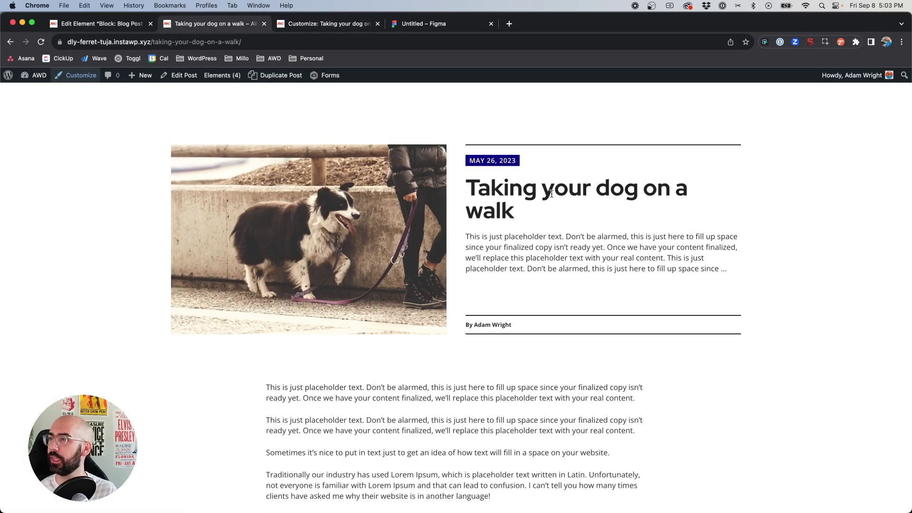
left_click(654, 113)
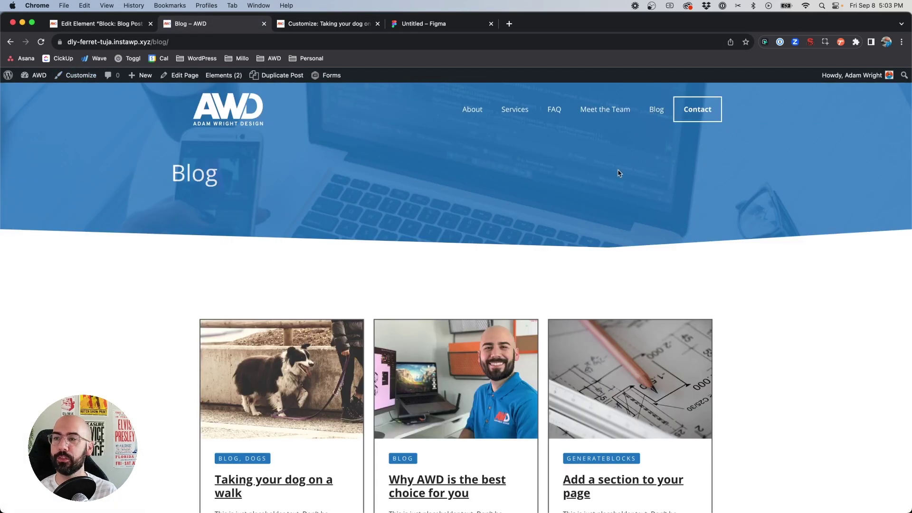
Open the "Add a section to your page" post and examine its header and content layout from start to end.
scroll(332, 224, "down", 3)
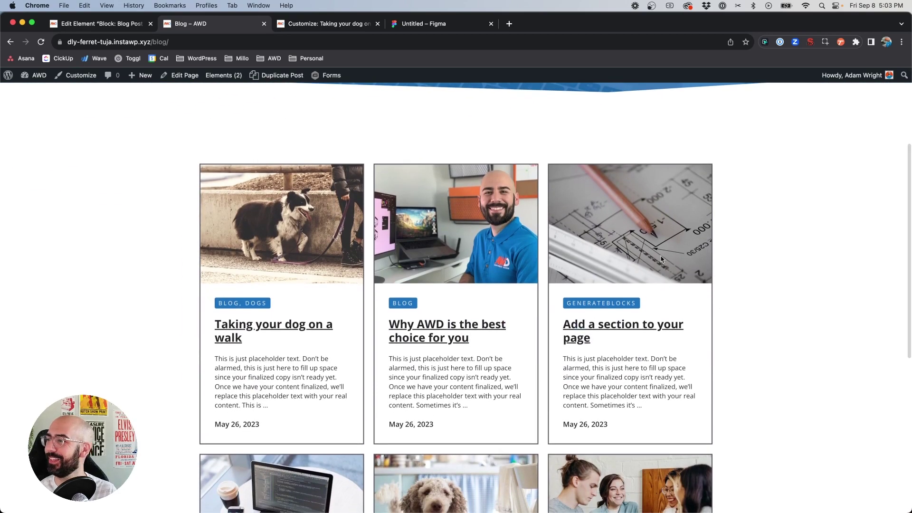
left_click(625, 331)
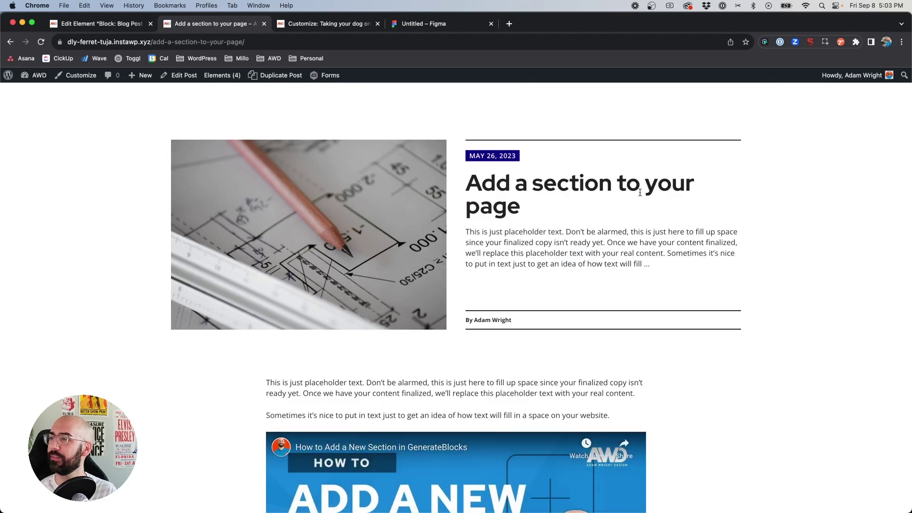
scroll(639, 193, "down", 3)
scroll(640, 193, "up", 3)
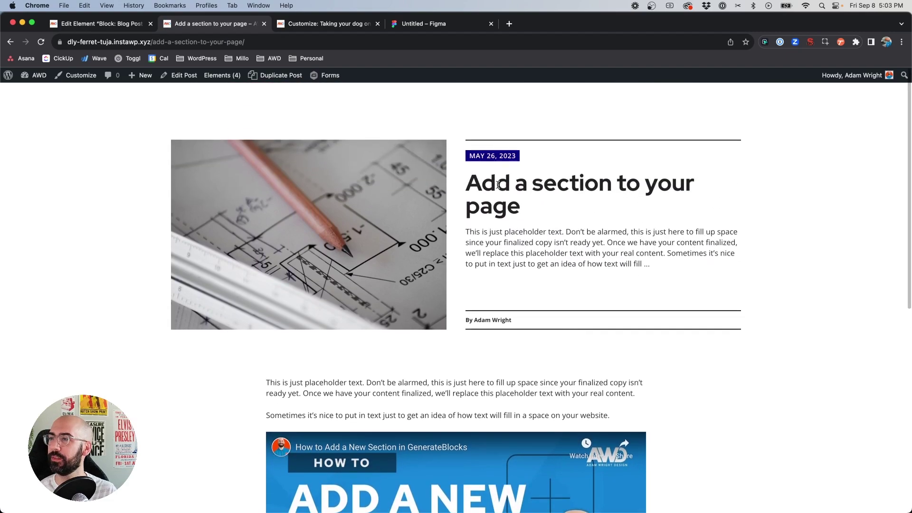
scroll(558, 220, "down", 2)
scroll(559, 221, "down", 10)
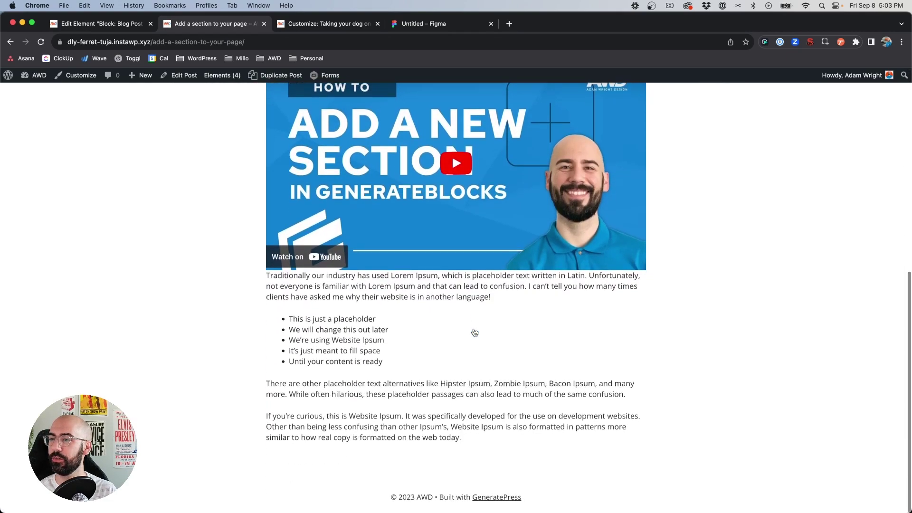
scroll(472, 331, "up", 10)
Return to the Blog page, open the "Learn how to use GenerateBlocks" post and review its header and content layout.
scroll(459, 230, "left", 5)
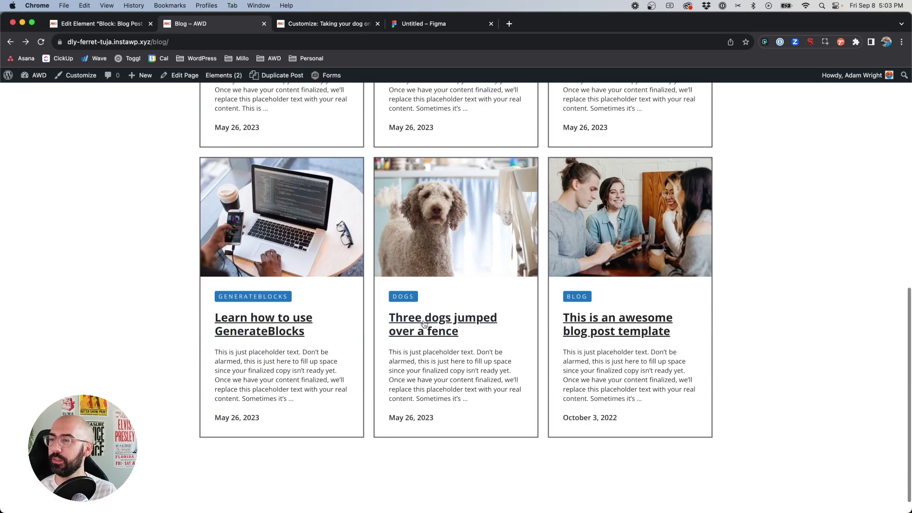
left_click(275, 330)
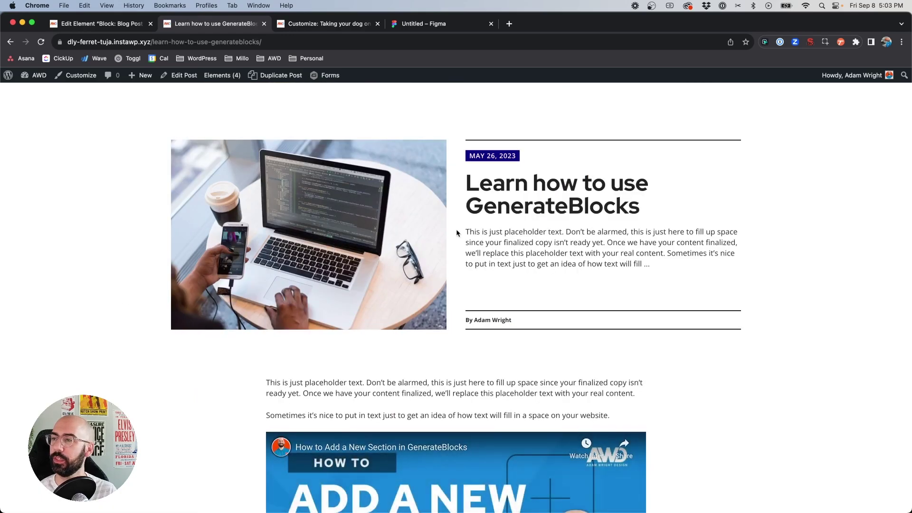
scroll(457, 230, "down", 3)
scroll(456, 229, "down", 7)
scroll(456, 229, "up", 9)
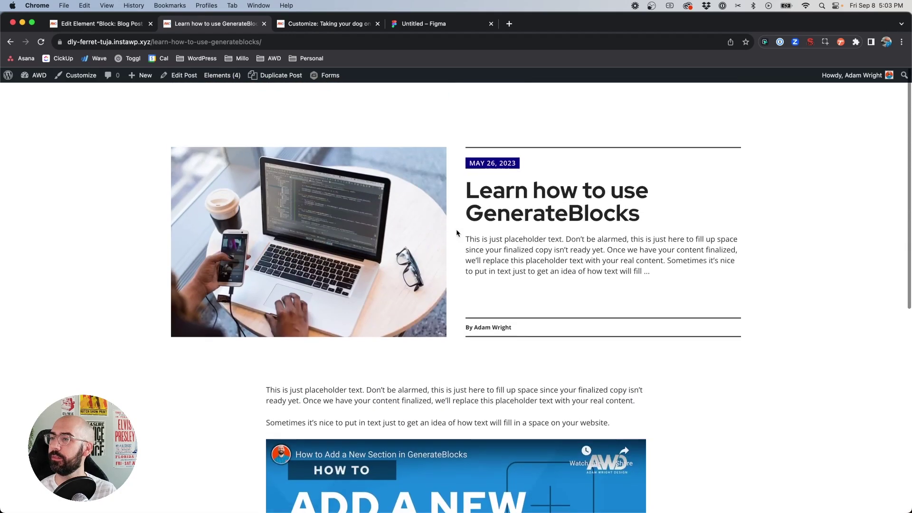